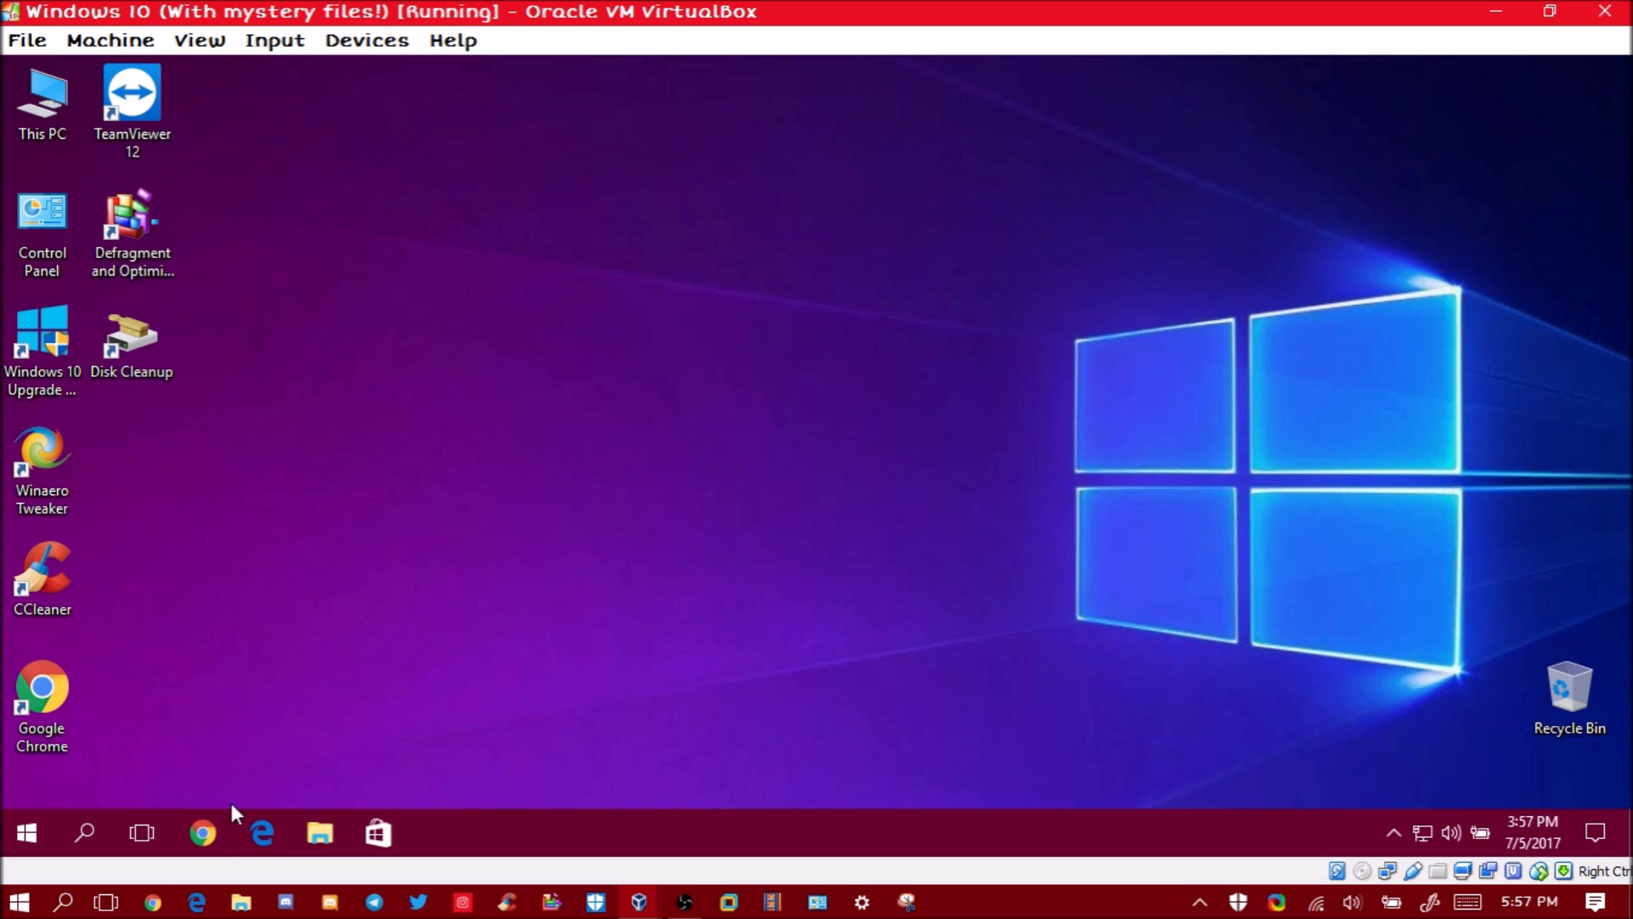
In Chrome, search Google for 'winaero tweaker'
{"action": "left_click", "coordinate": [217, 823]}
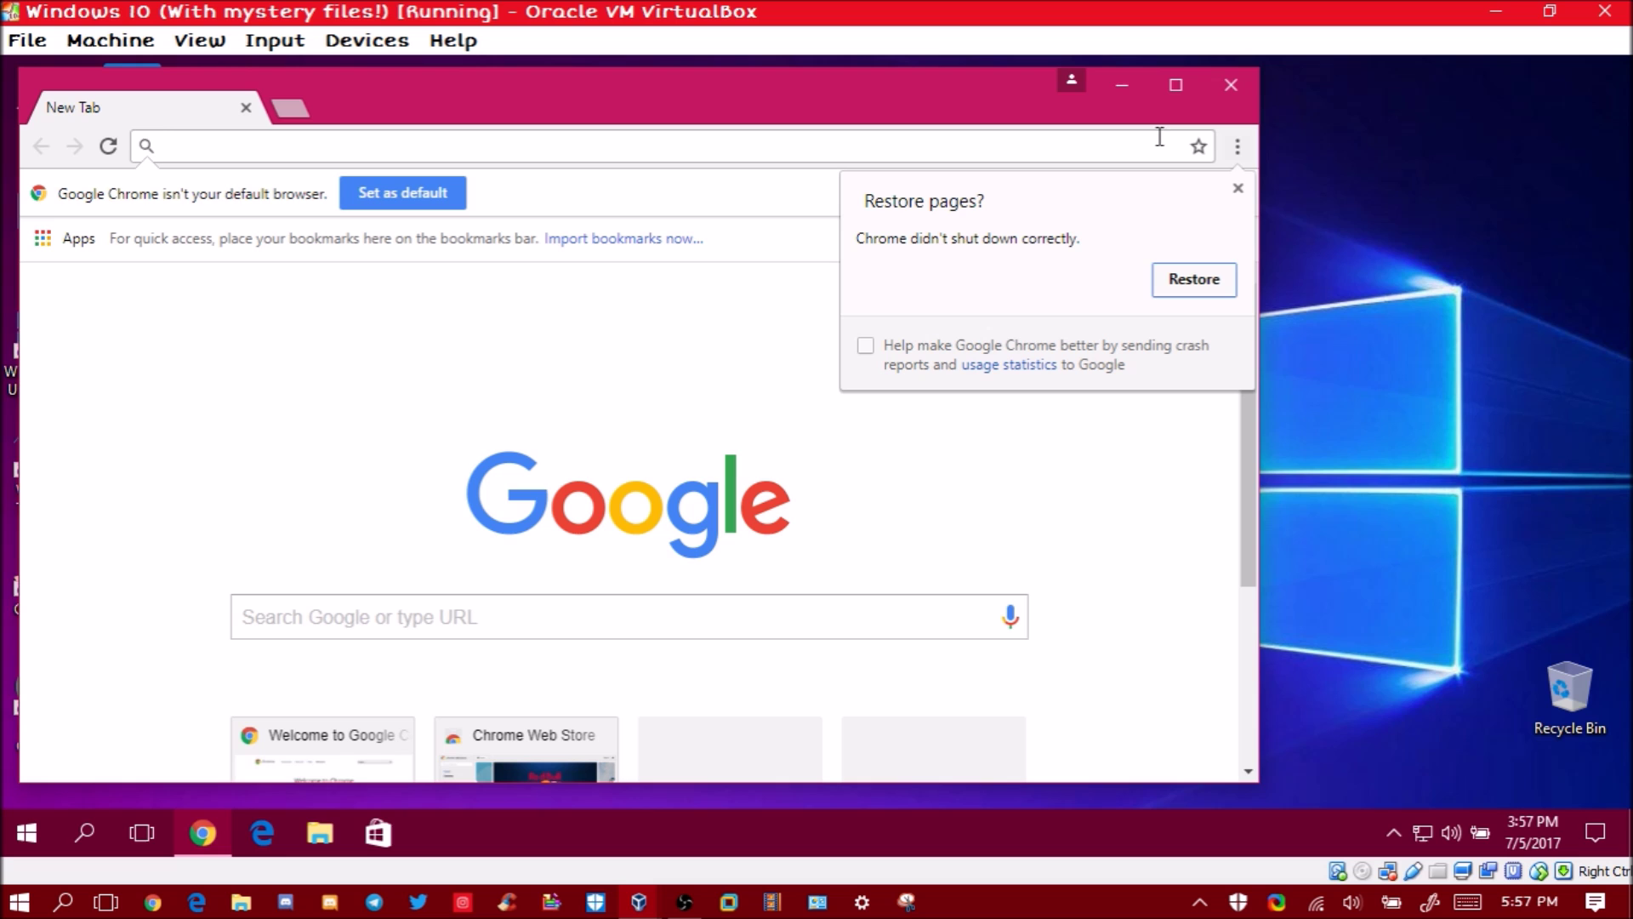
{"action": "left_click", "coordinate": [1125, 146]}
{"action": "type", "text": "winaeri"}
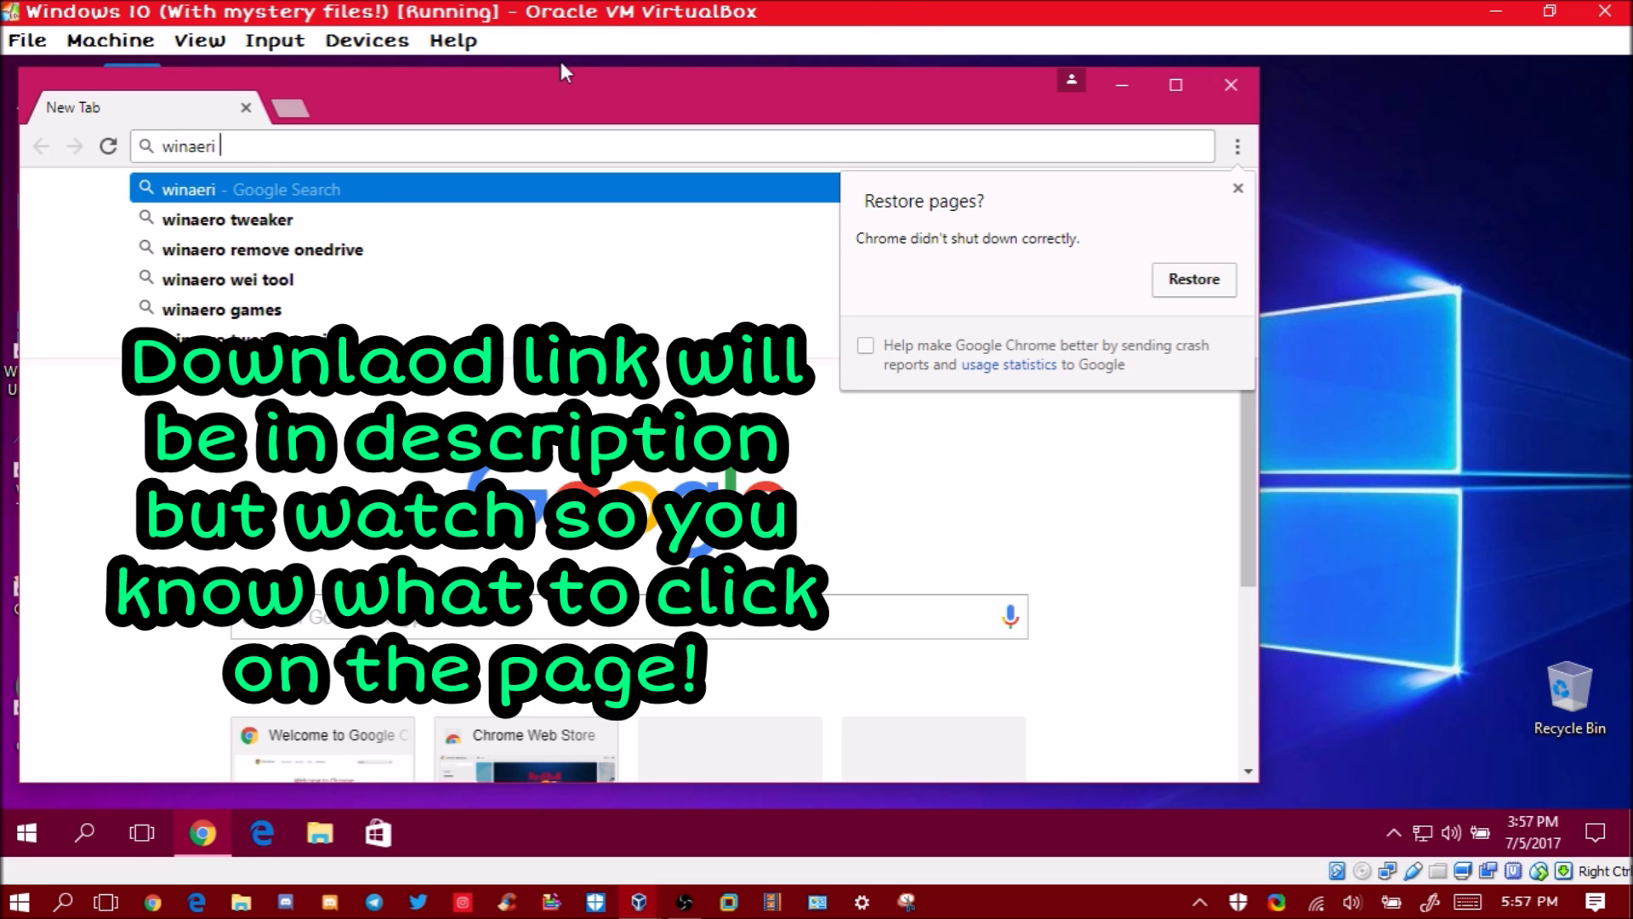
{"action": "left_click", "coordinate": [156, 216]}
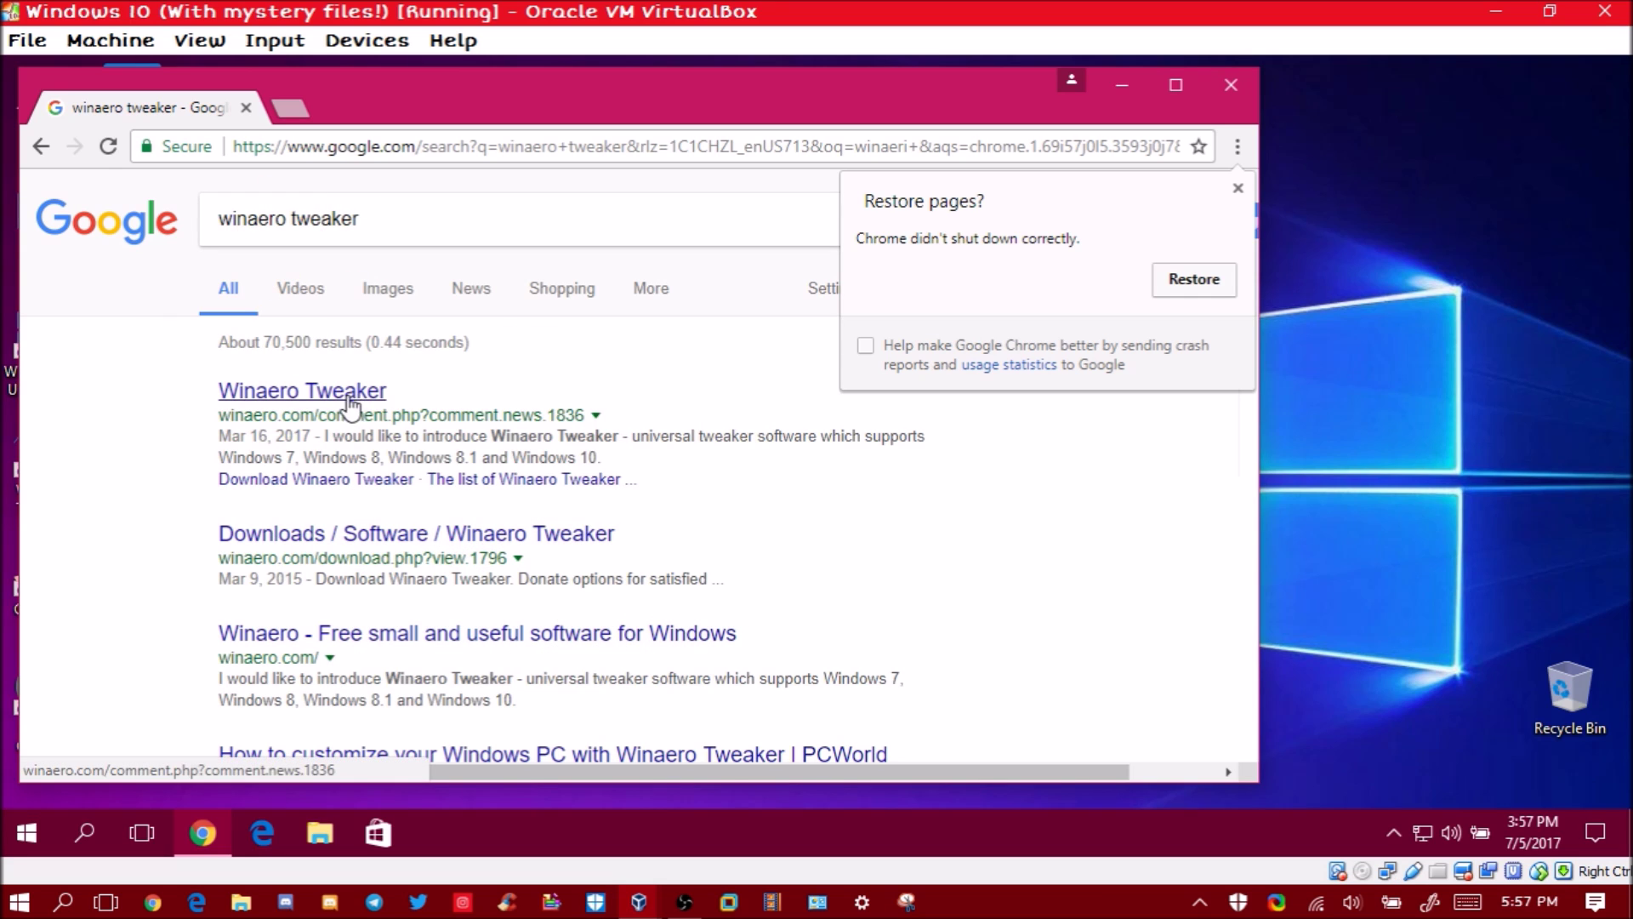
Download the Winaero Tweaker zip from its winaero.com page and maximize Chrome
{"action": "left_click", "coordinate": [470, 538]}
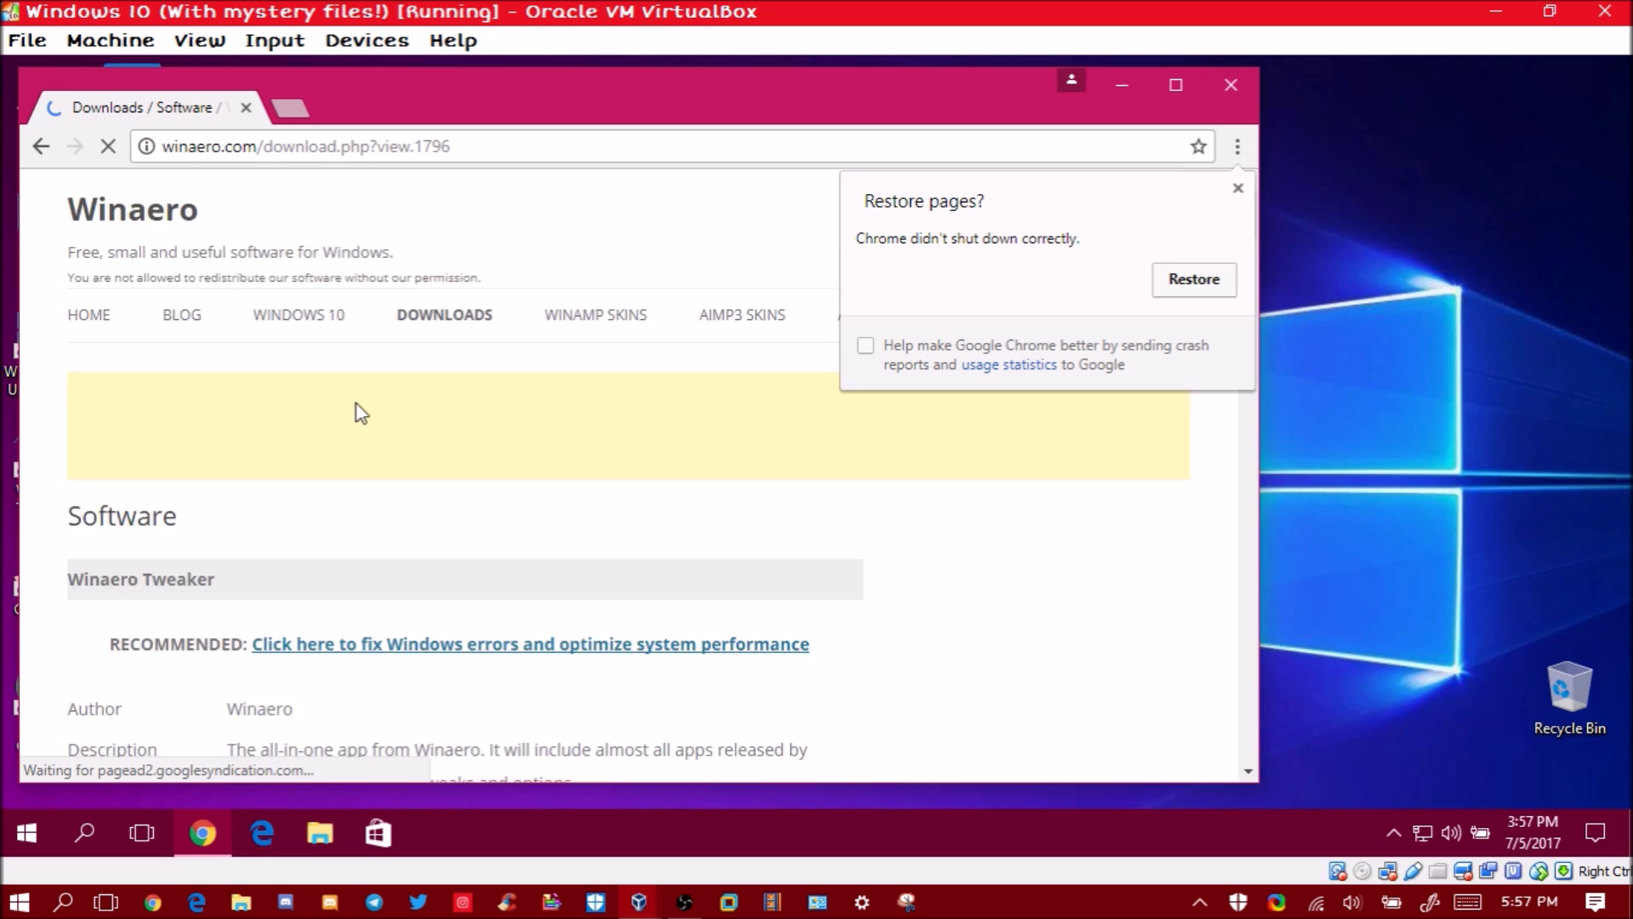
{"action": "scroll", "coordinate": [362, 413], "scroll_direction": "down", "scroll_amount": 10}
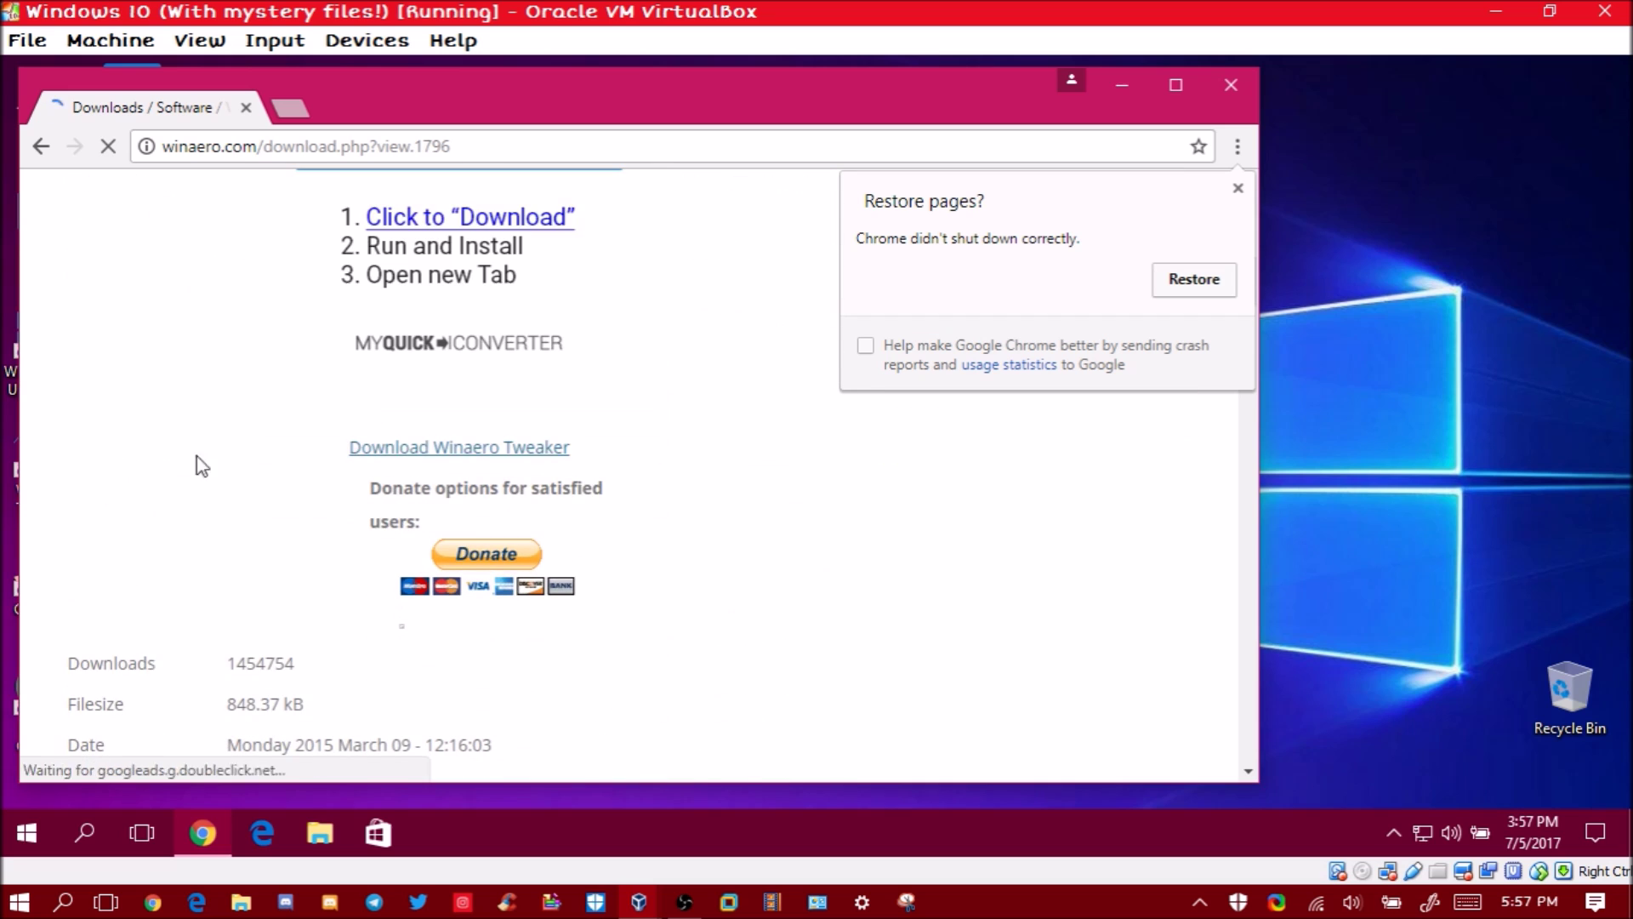
{"action": "left_click", "coordinate": [397, 455]}
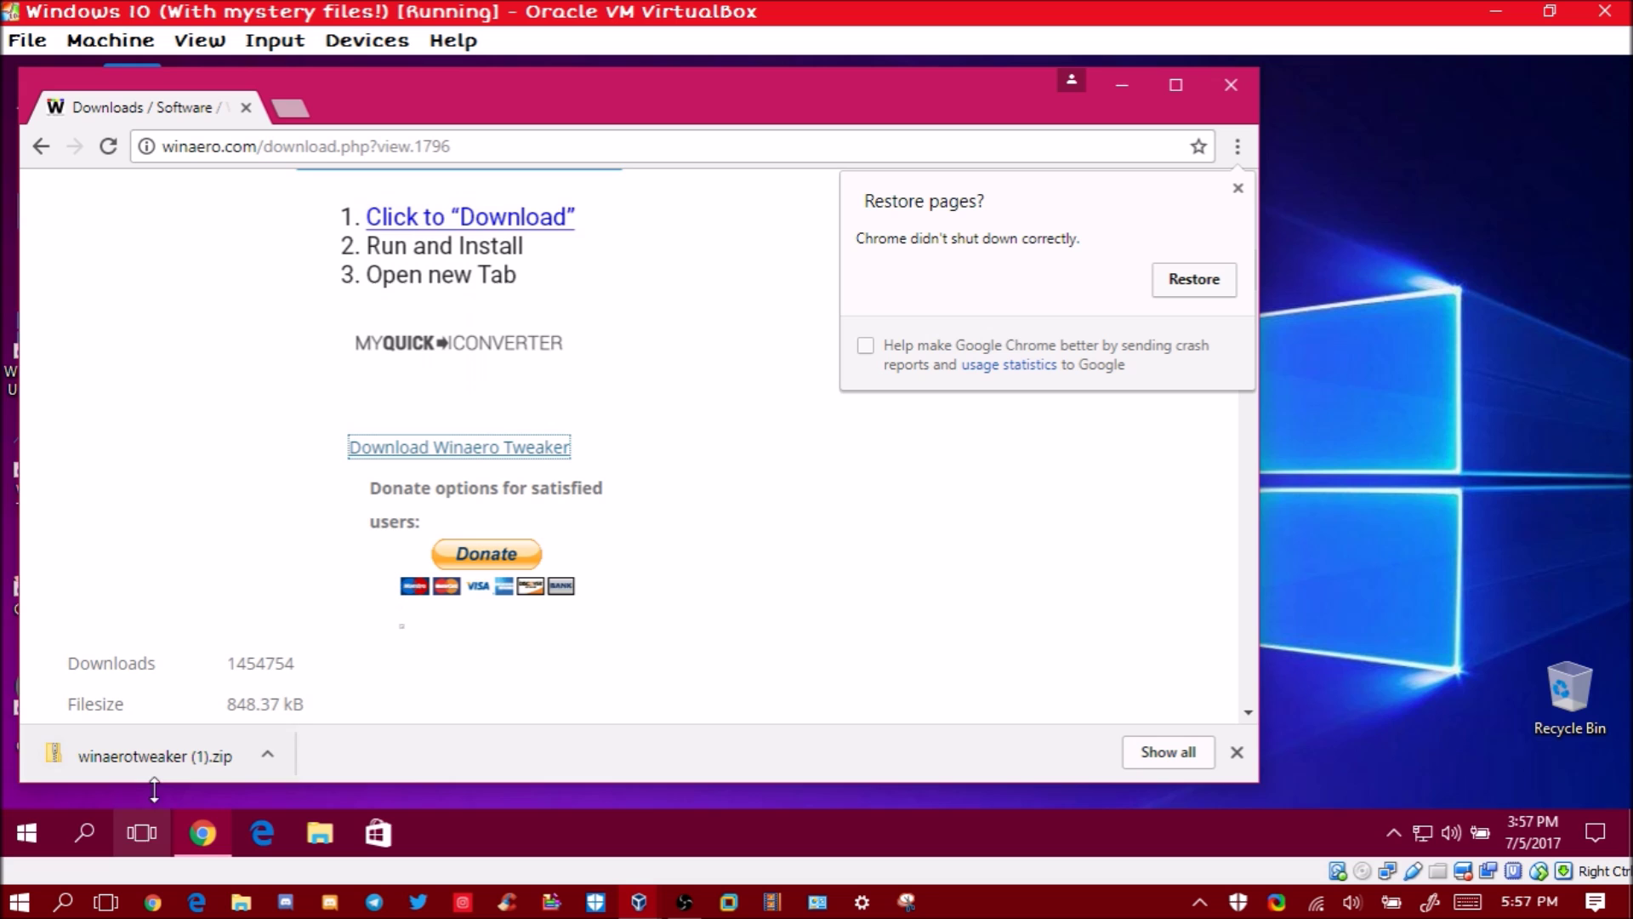
{"action": "double_click", "coordinate": [153, 104]}
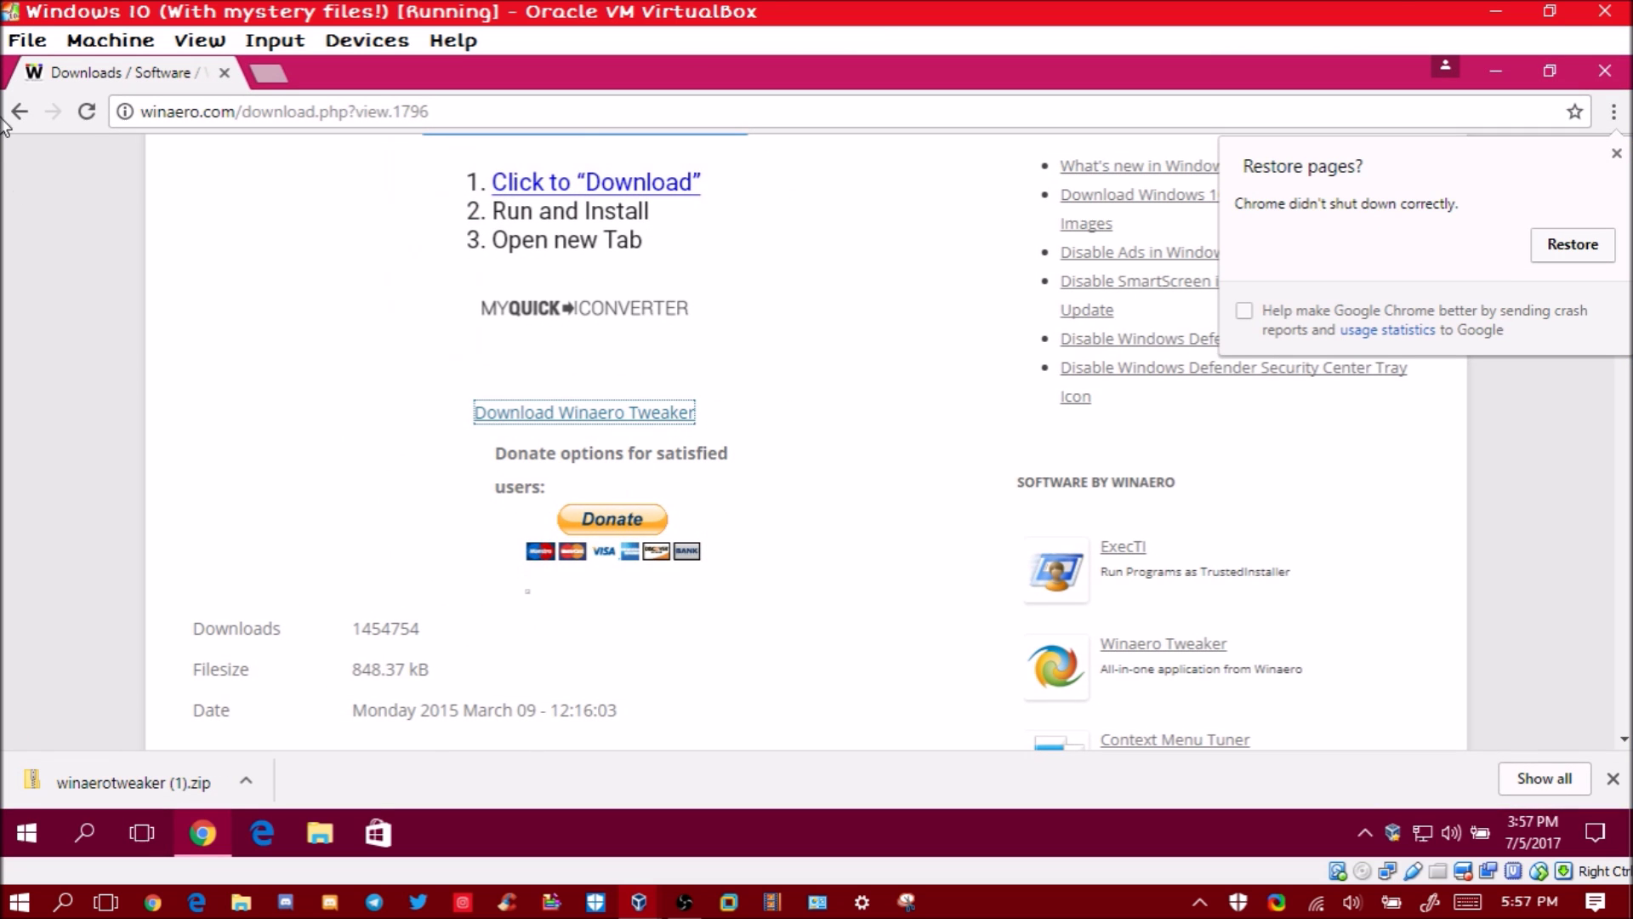
Close Chrome and Extract All of winaerotweaker (1).zip in the Downloads folder
{"action": "key", "text": "alt+F4"}
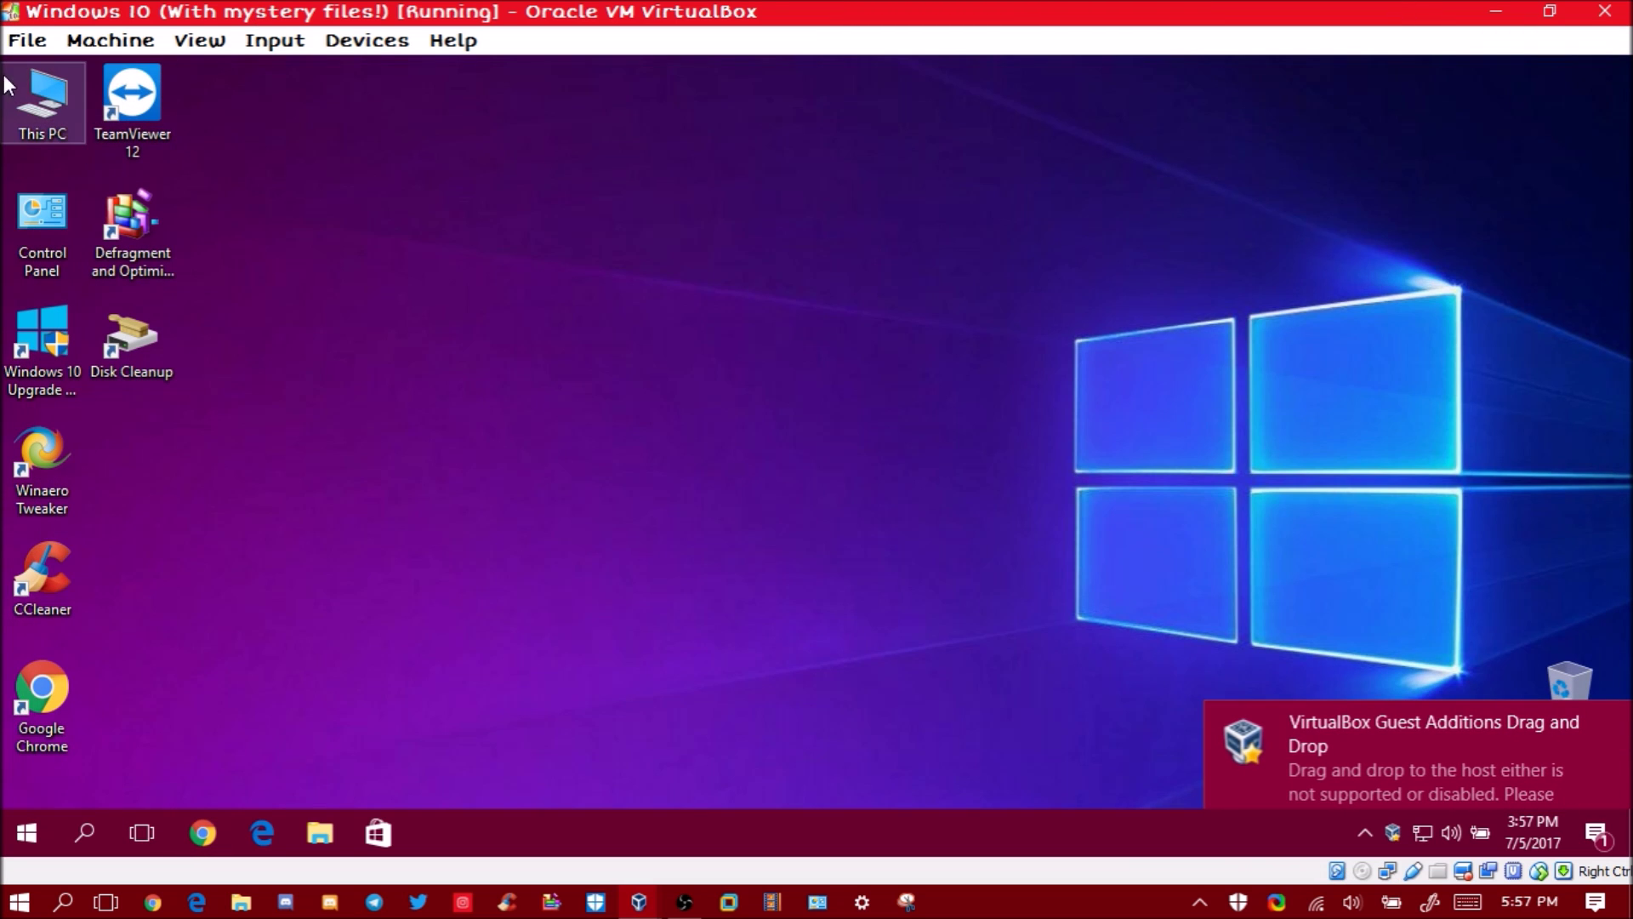
{"action": "double_click", "coordinate": [47, 85]}
{"action": "left_click", "coordinate": [256, 284]}
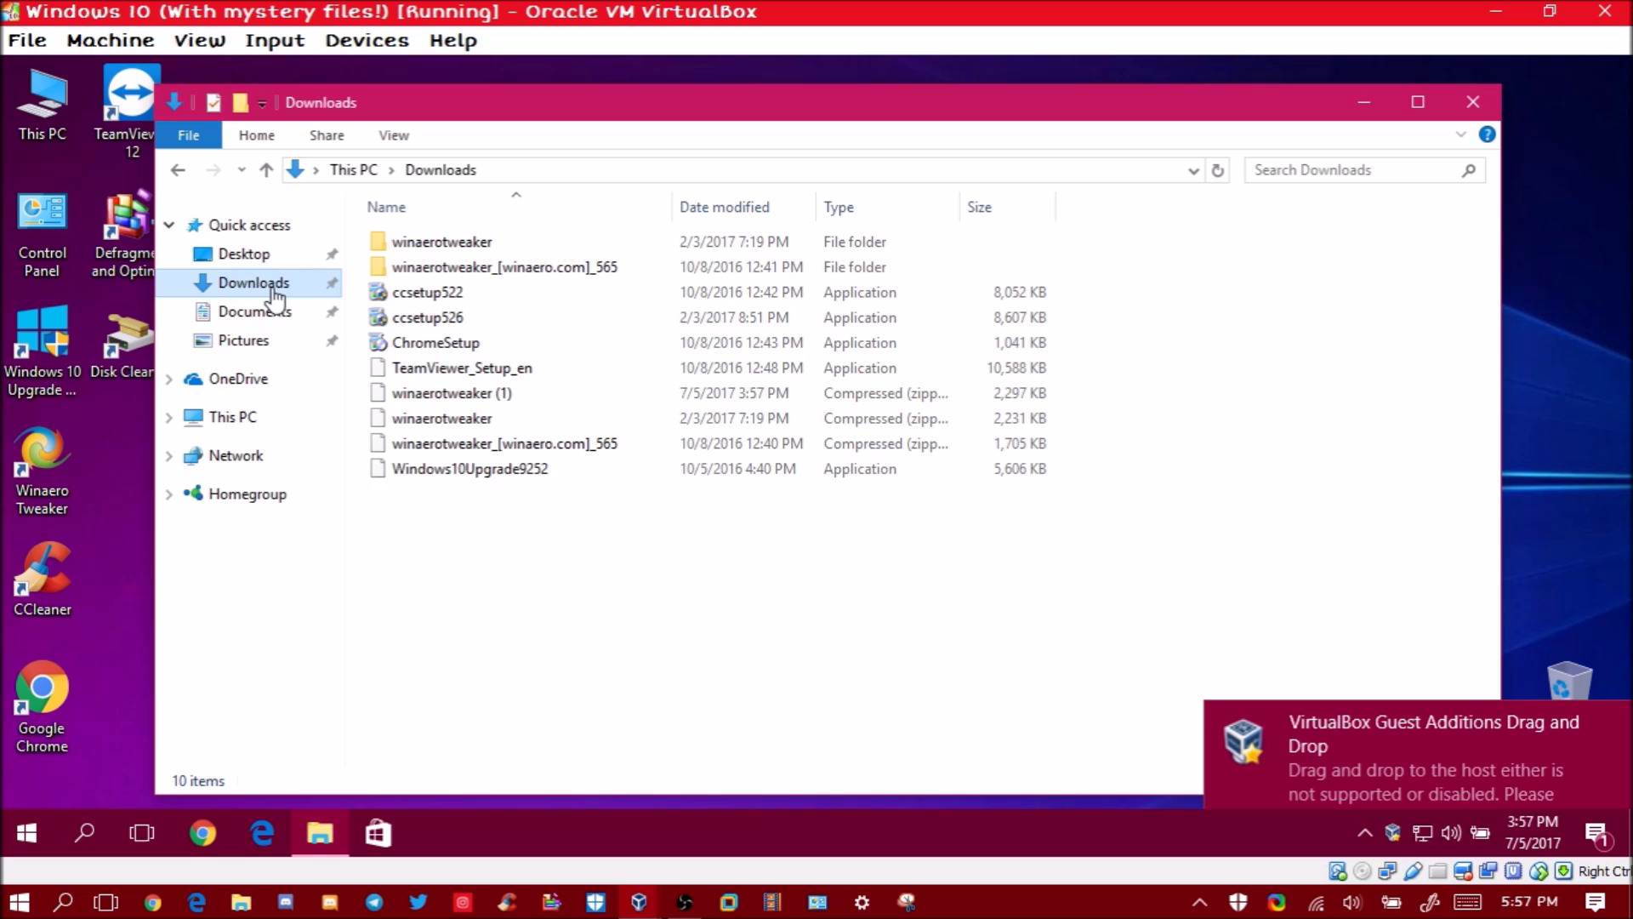
{"action": "left_click", "coordinate": [268, 313]}
{"action": "left_click", "coordinate": [270, 292]}
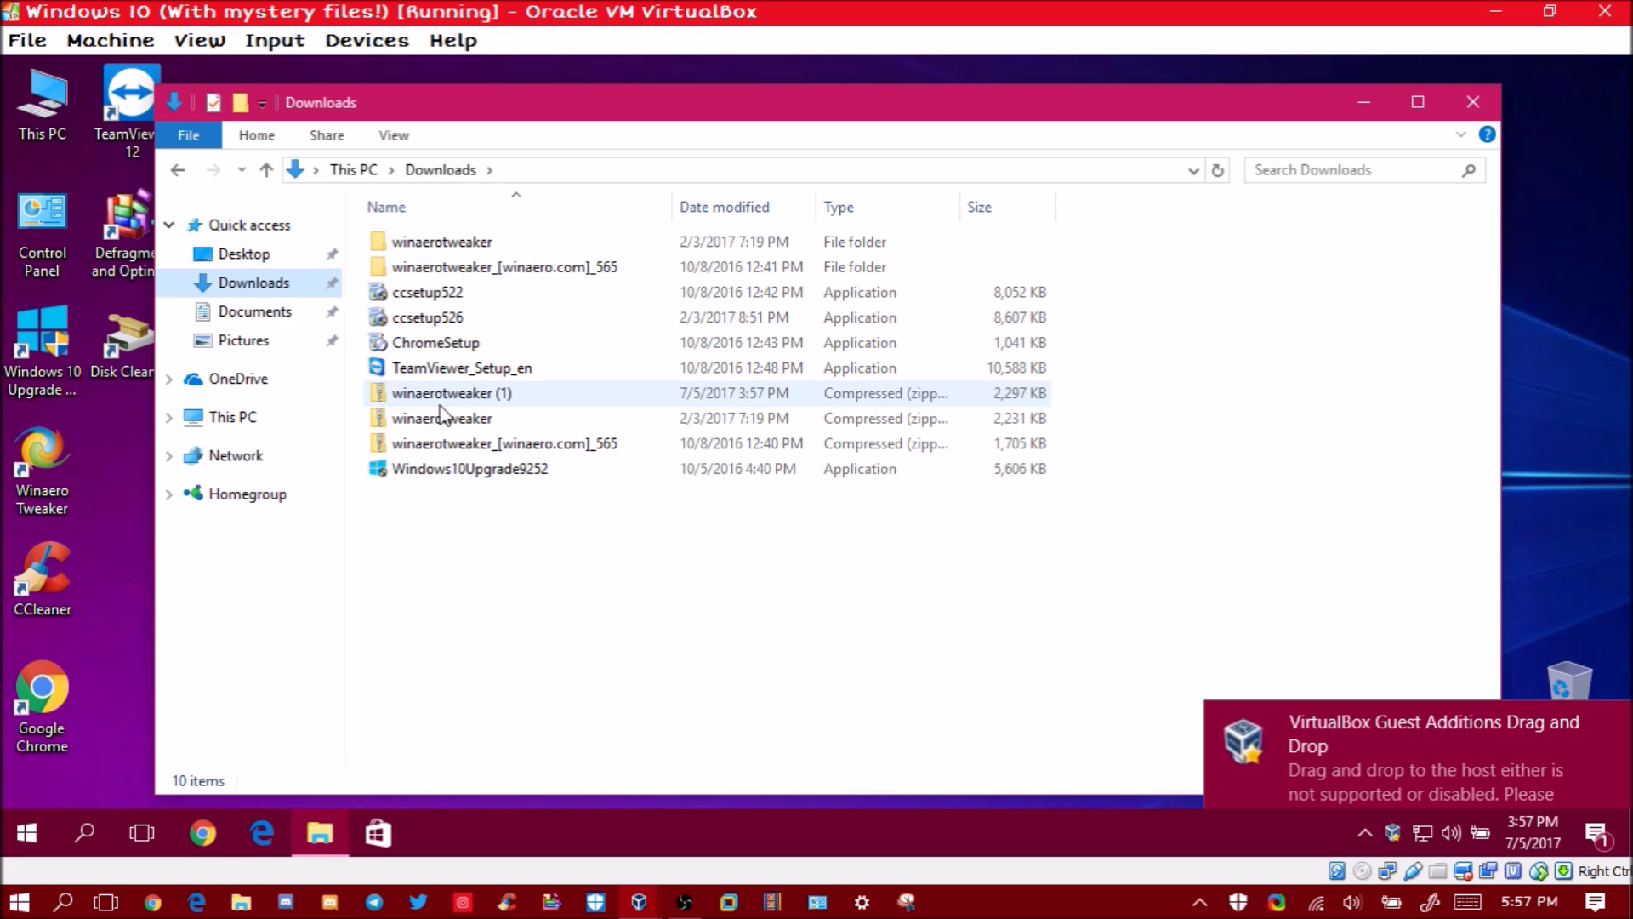
{"action": "left_click", "coordinate": [659, 393]}
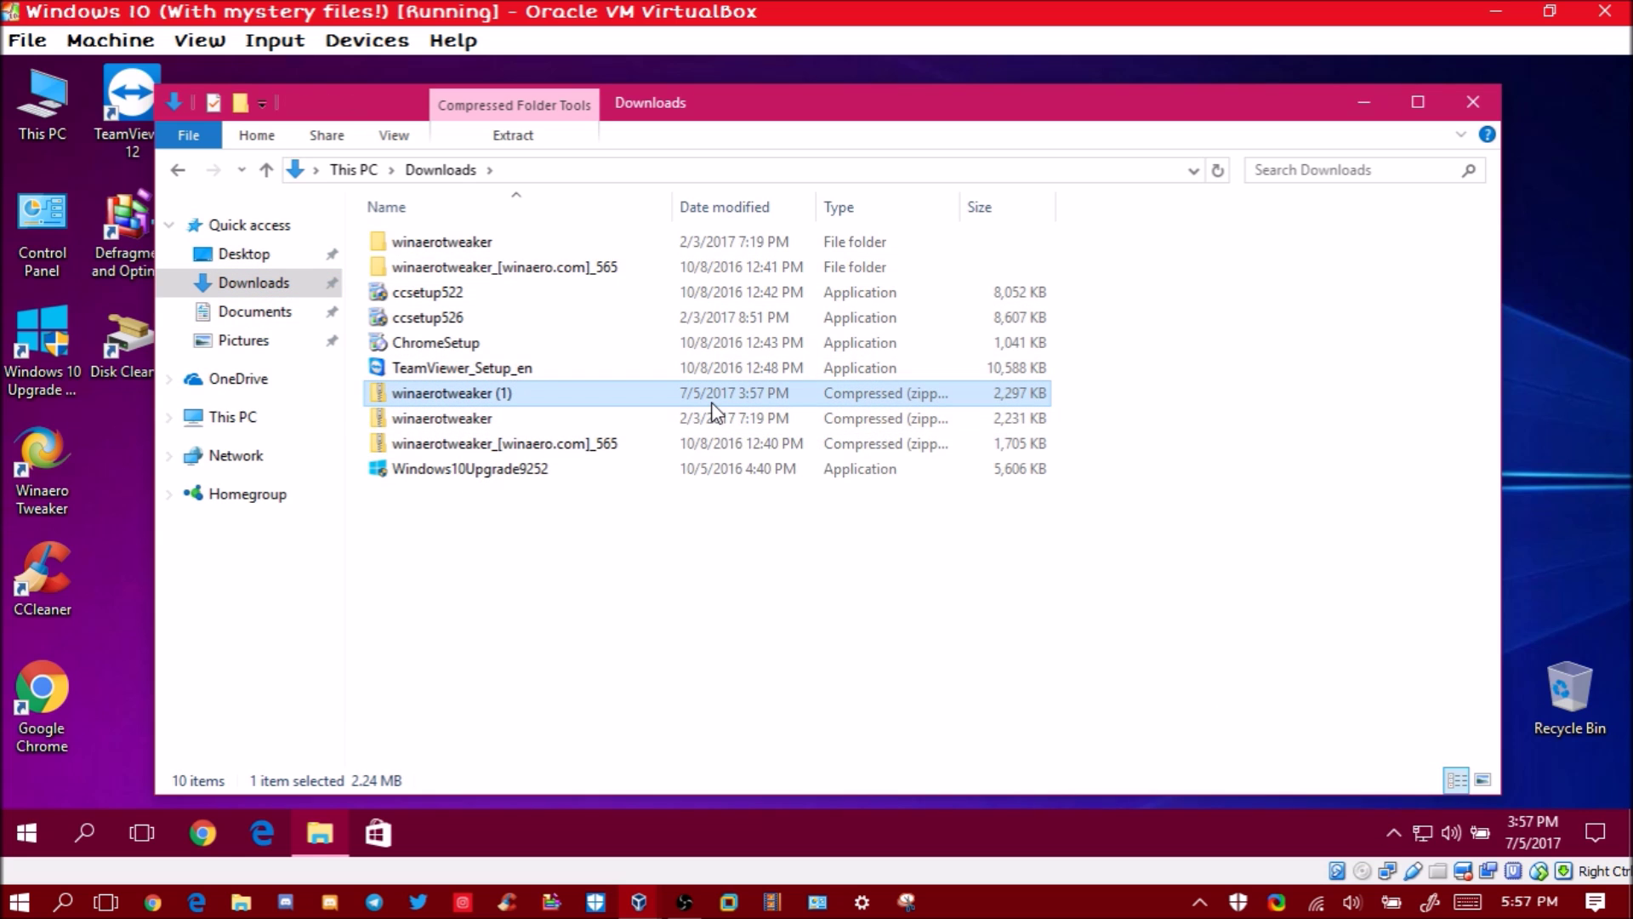
{"action": "right_click", "coordinate": [712, 383]}
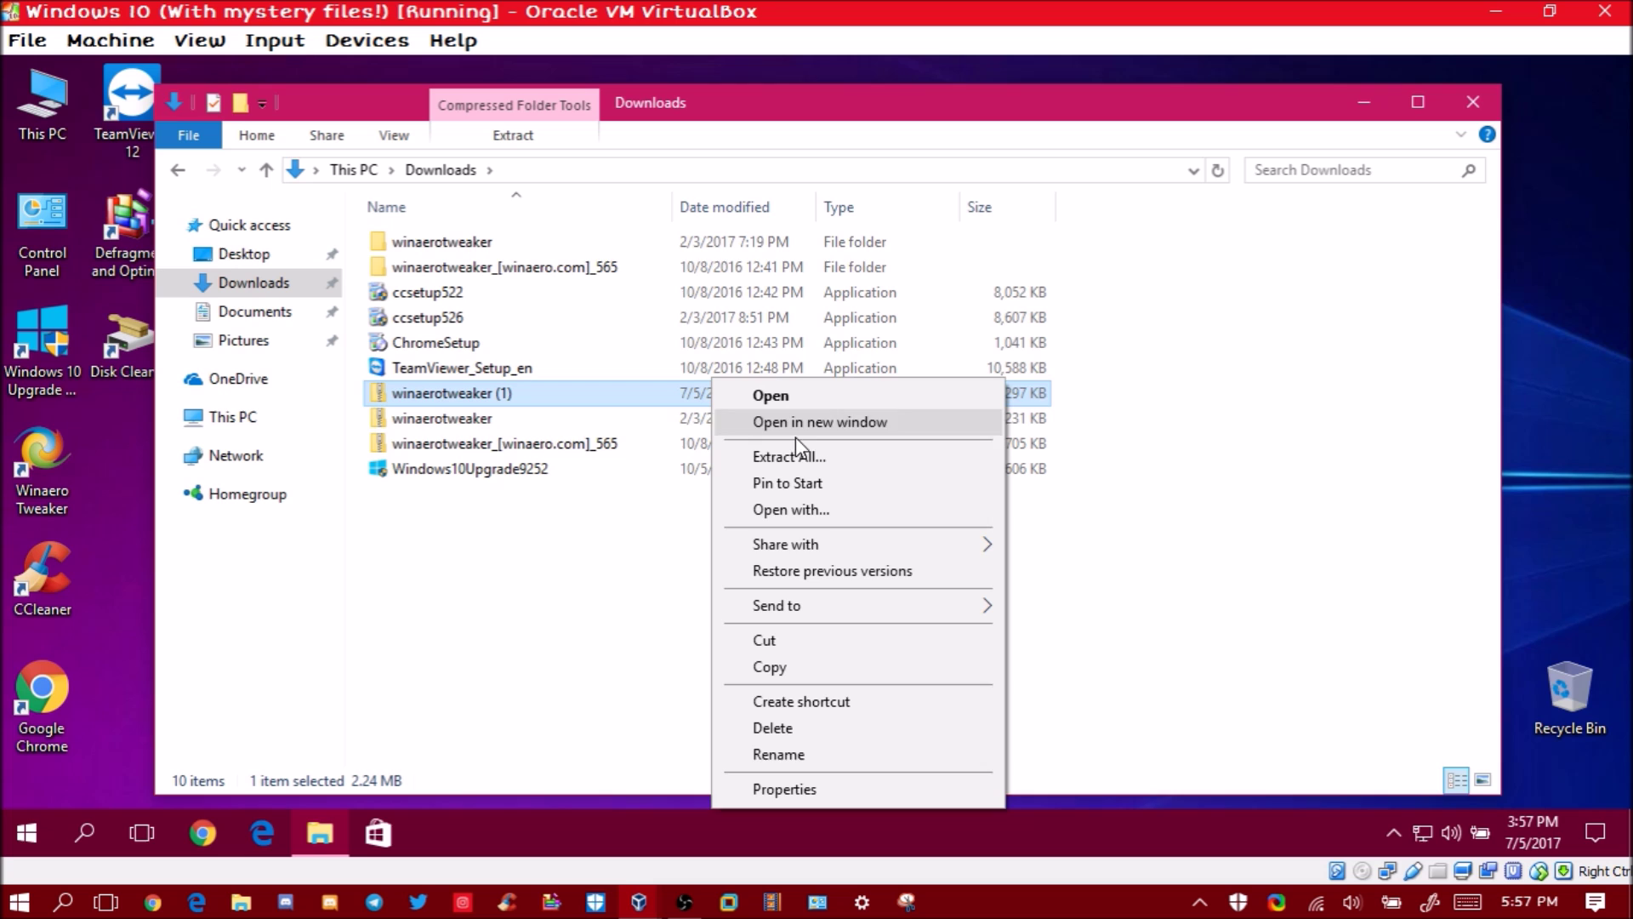
{"action": "left_click", "coordinate": [808, 457]}
{"action": "left_click", "coordinate": [1043, 682]}
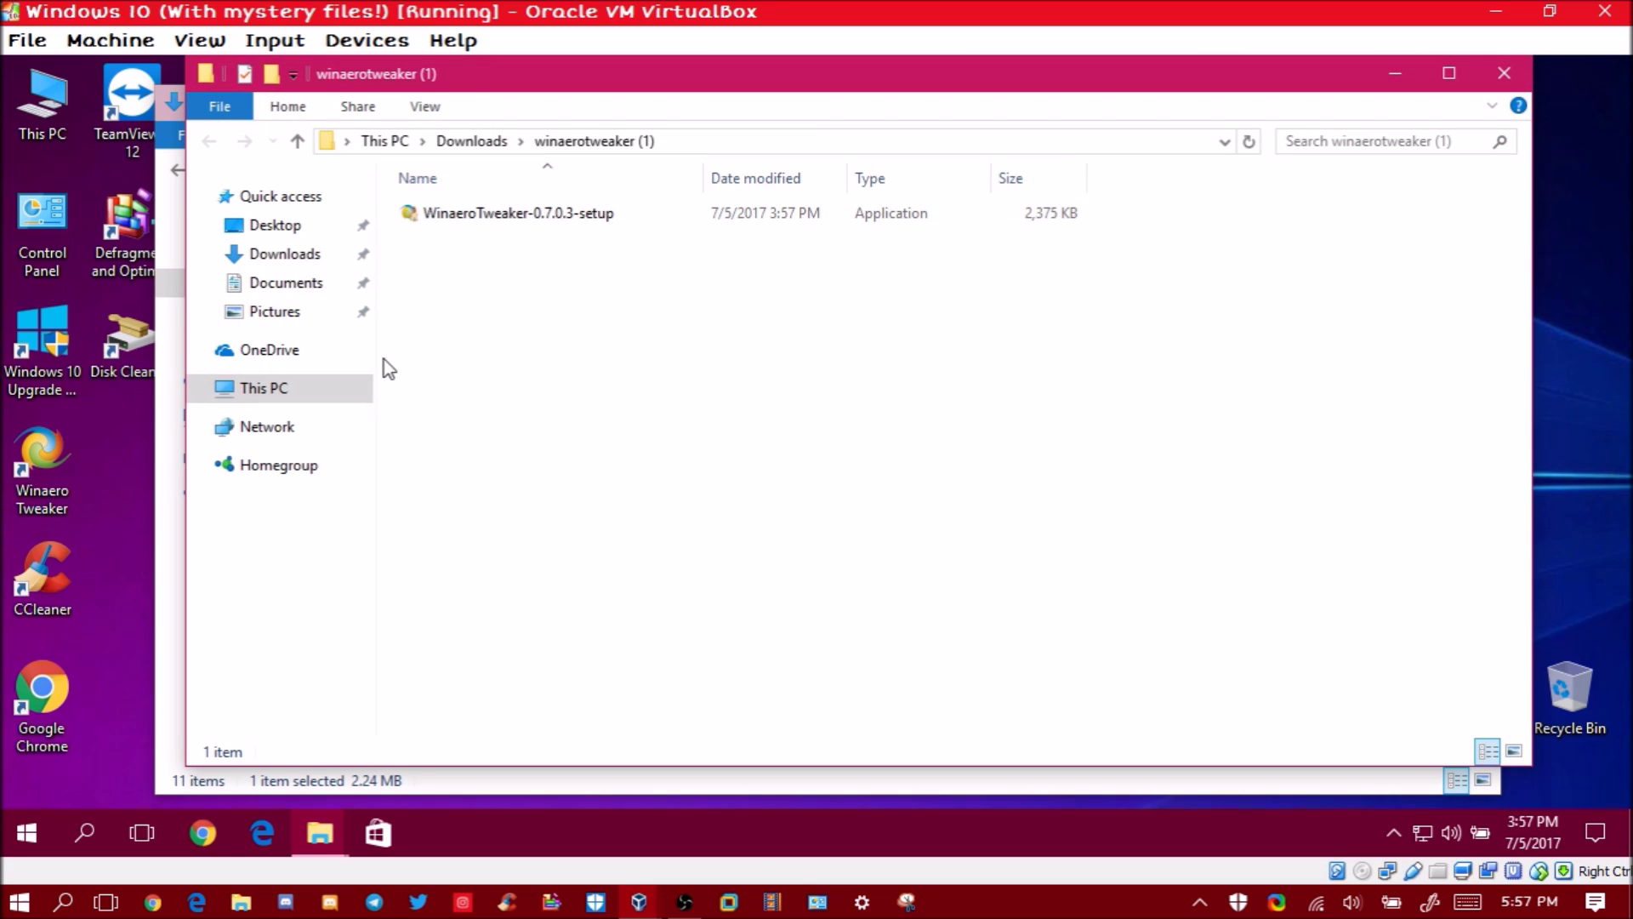
Run WinaeroTweaker-0.7.0.3-setup as administrator and accept the license agreement
{"action": "double_click", "coordinate": [538, 214]}
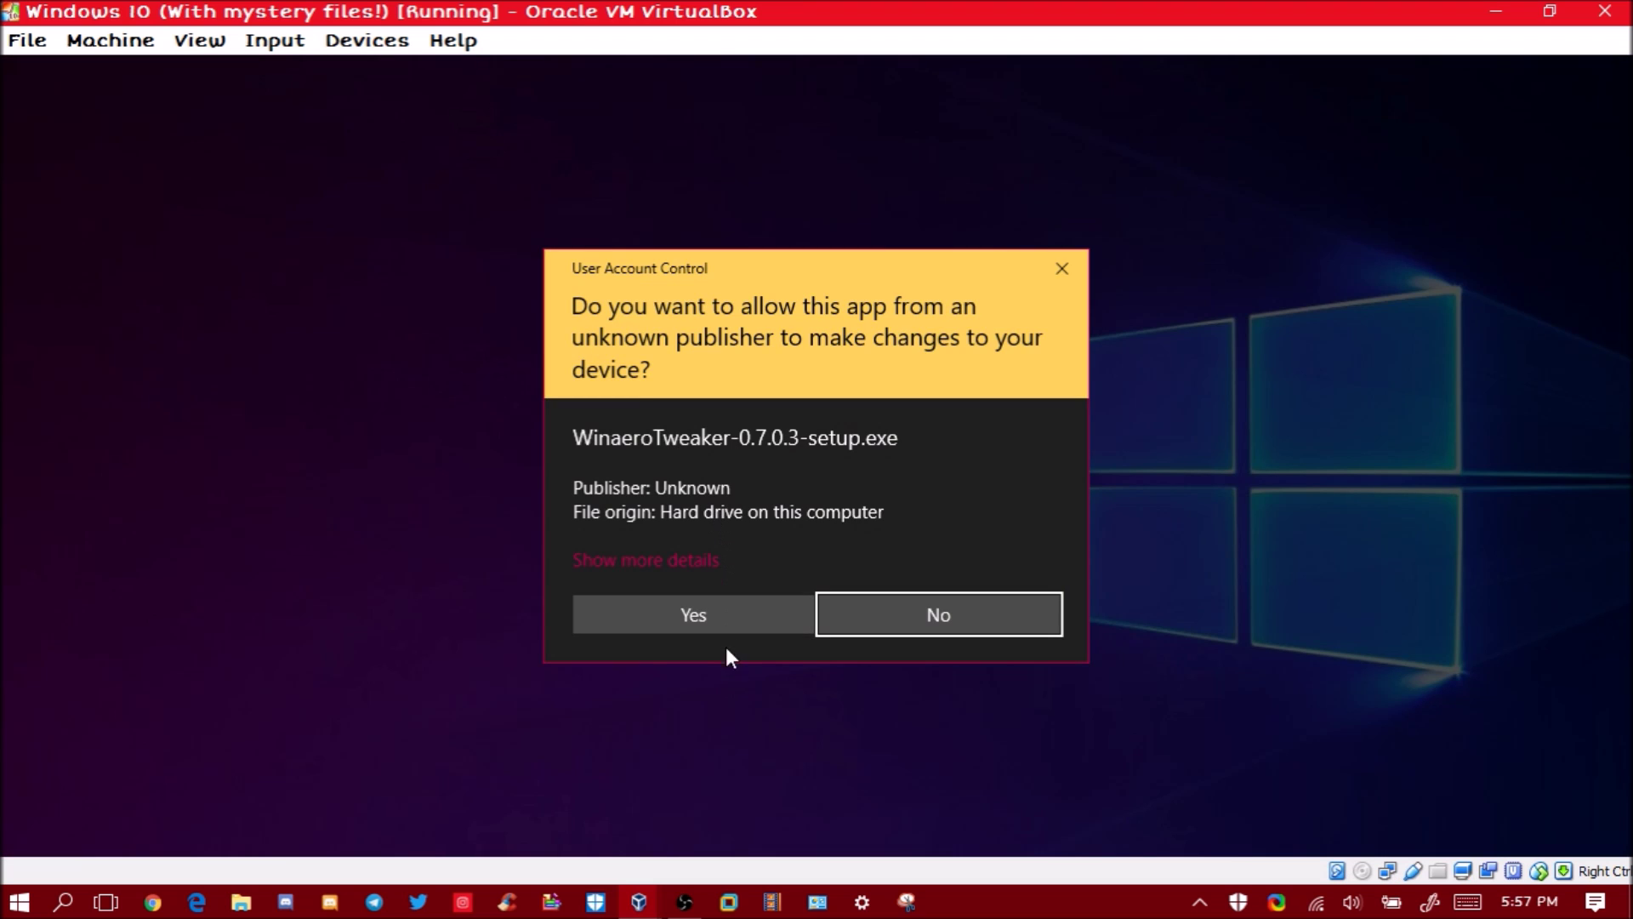
{"action": "left_click", "coordinate": [735, 607]}
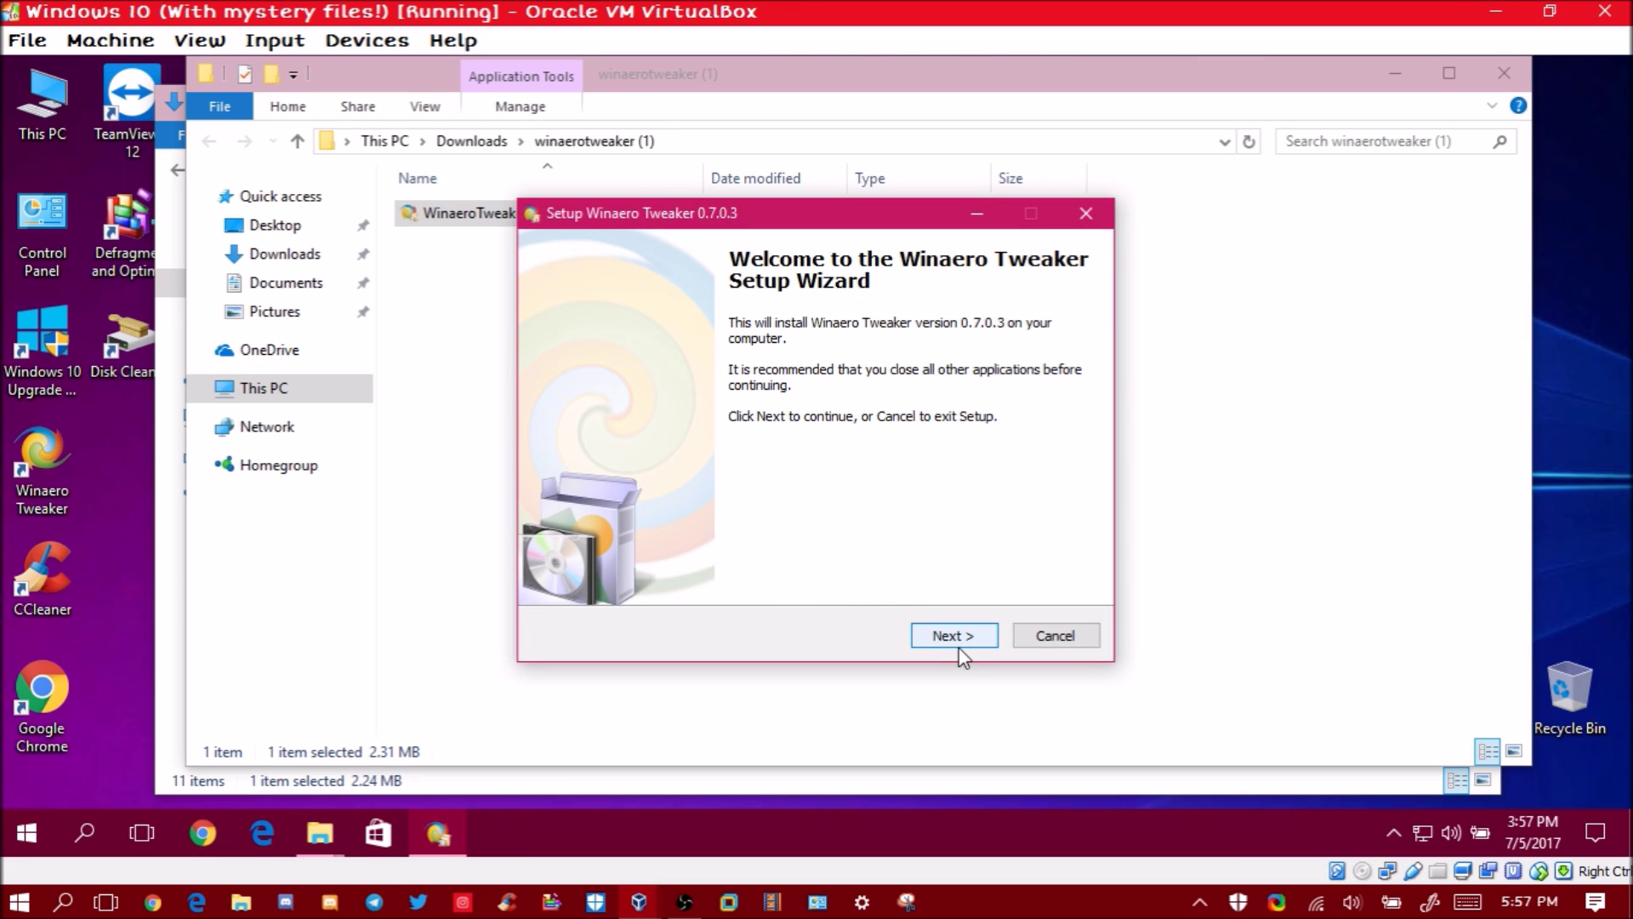
{"action": "left_click", "coordinate": [953, 638]}
{"action": "left_click", "coordinate": [951, 636]}
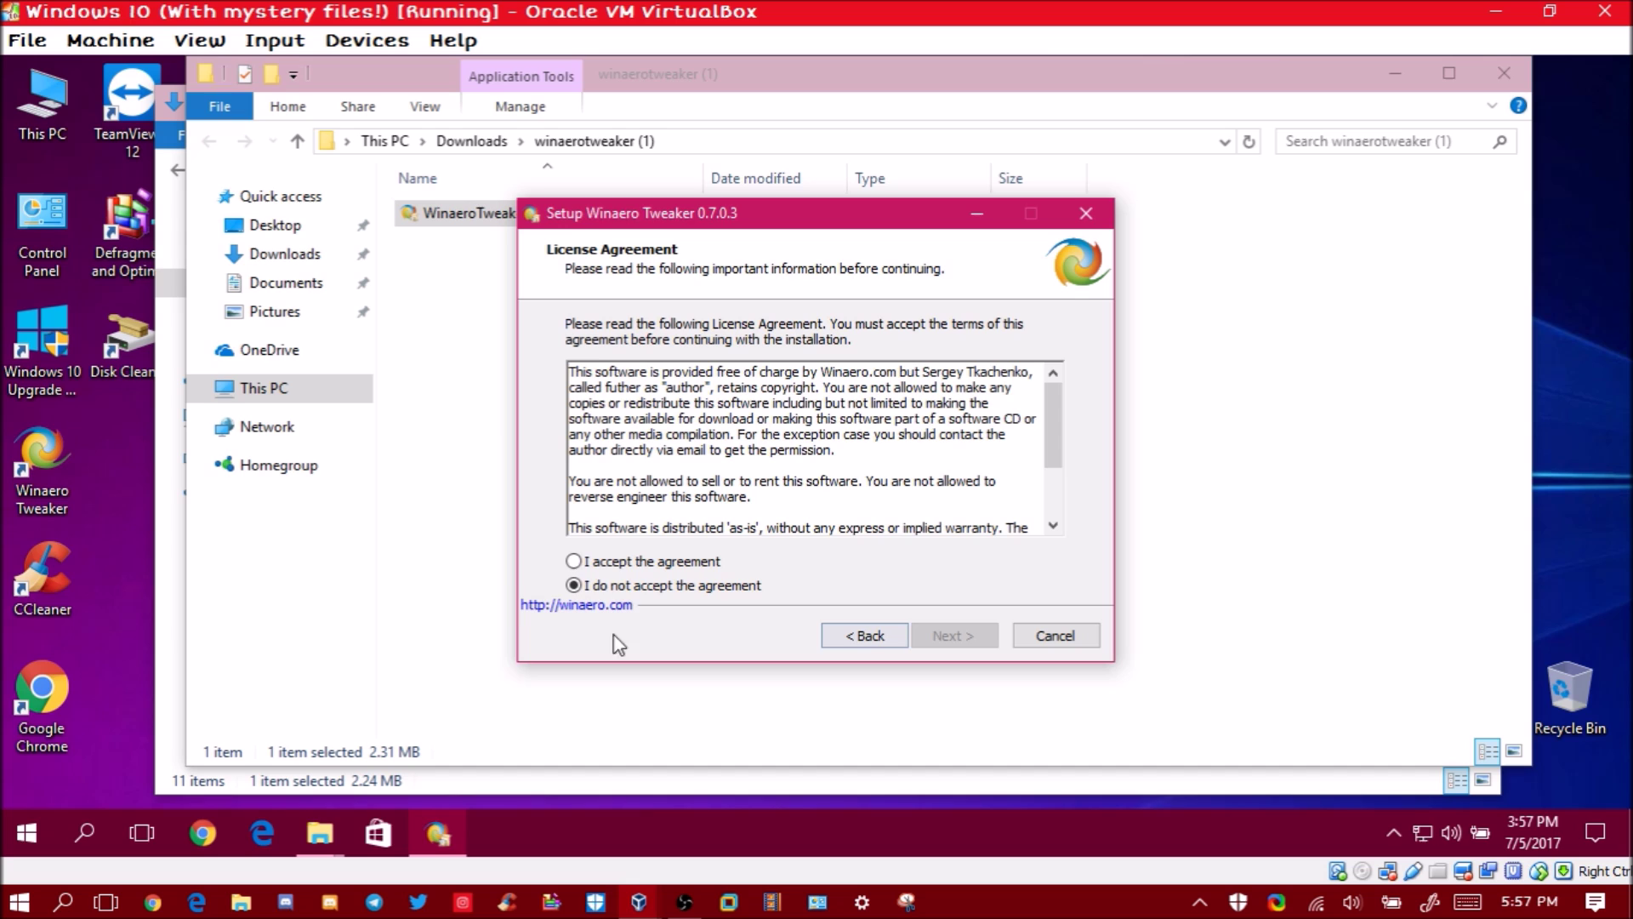
{"action": "left_click", "coordinate": [603, 563]}
Install with default folders and a desktop icon, then launch Winaero Tweaker as admin
{"action": "left_click", "coordinate": [972, 646]}
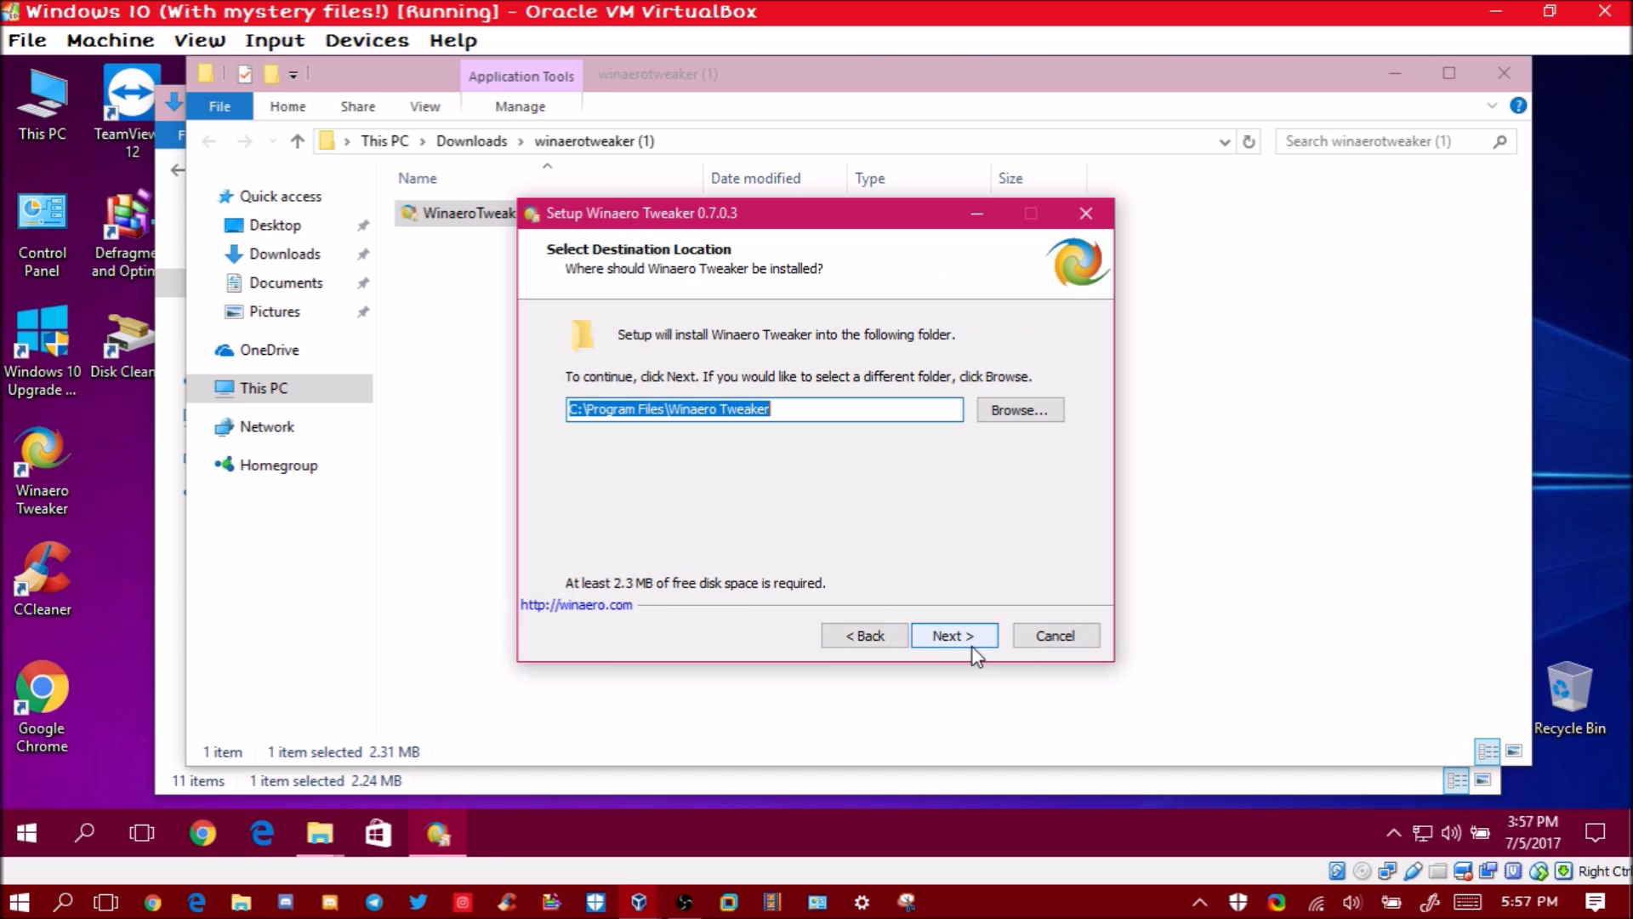
{"action": "left_click", "coordinate": [972, 646]}
{"action": "left_click", "coordinate": [973, 647]}
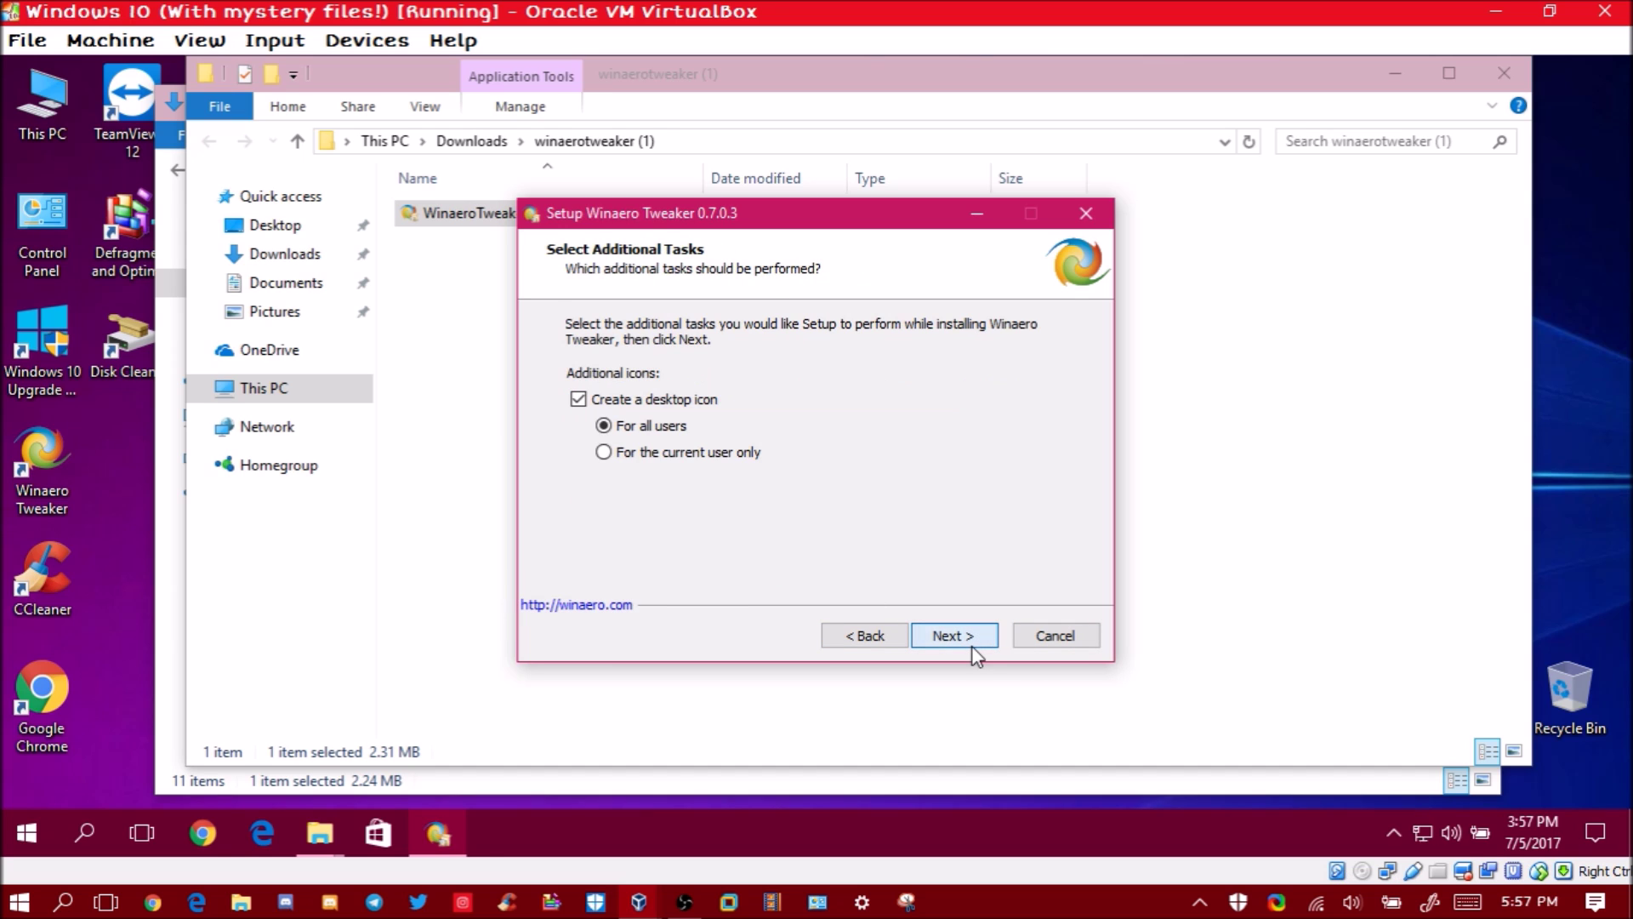
{"action": "left_click", "coordinate": [972, 646]}
{"action": "left_click", "coordinate": [972, 647]}
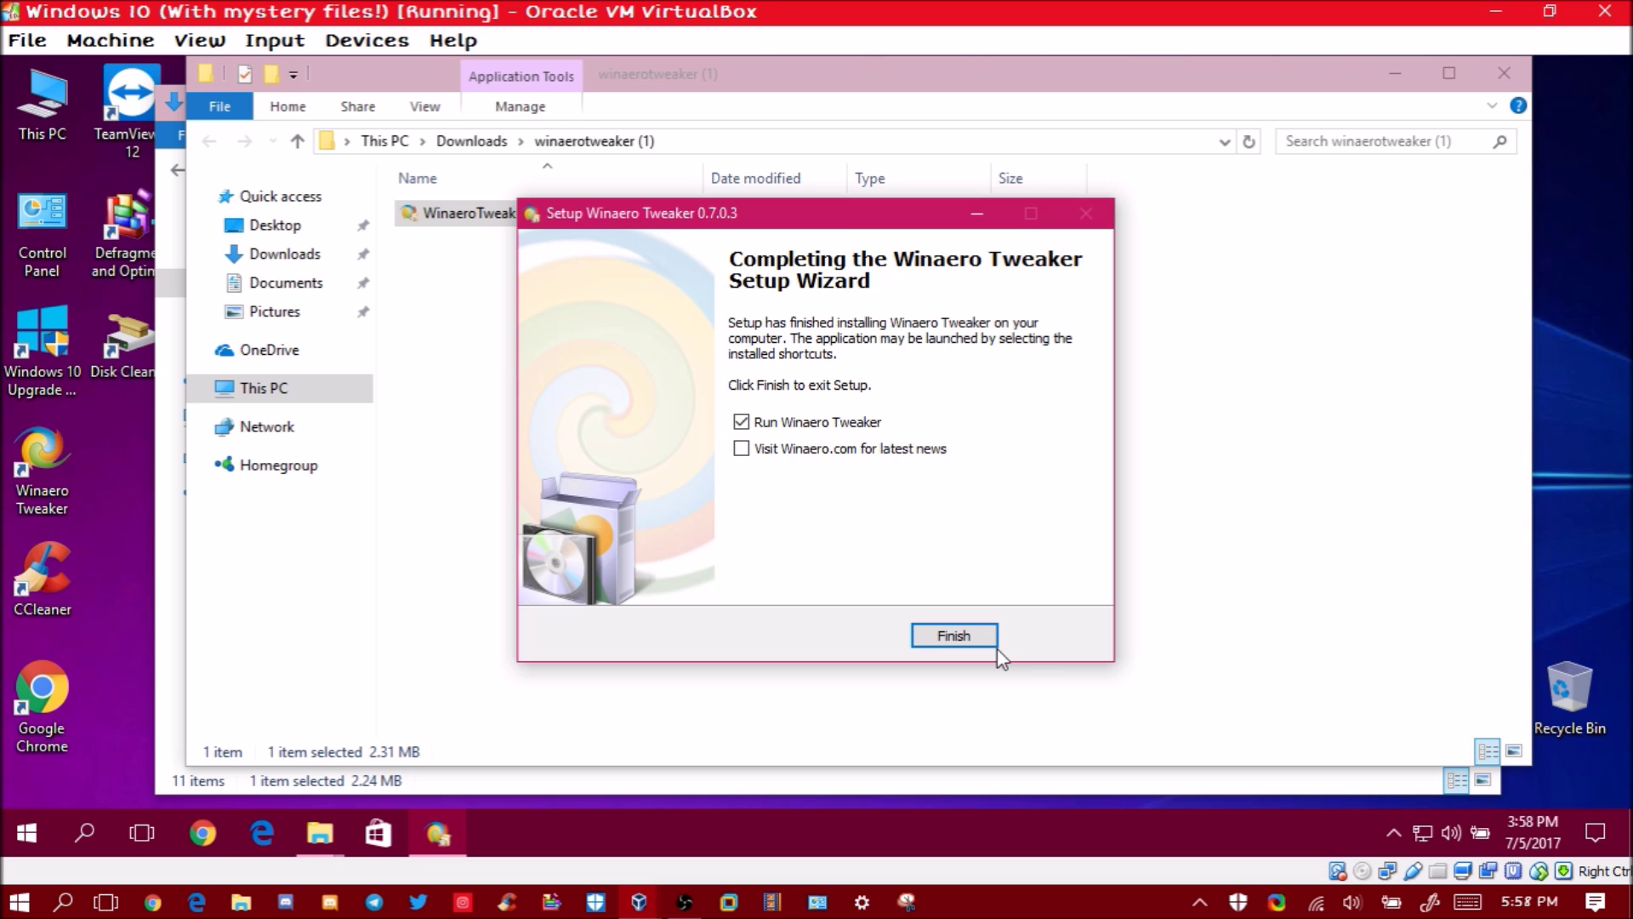
{"action": "left_click", "coordinate": [978, 636]}
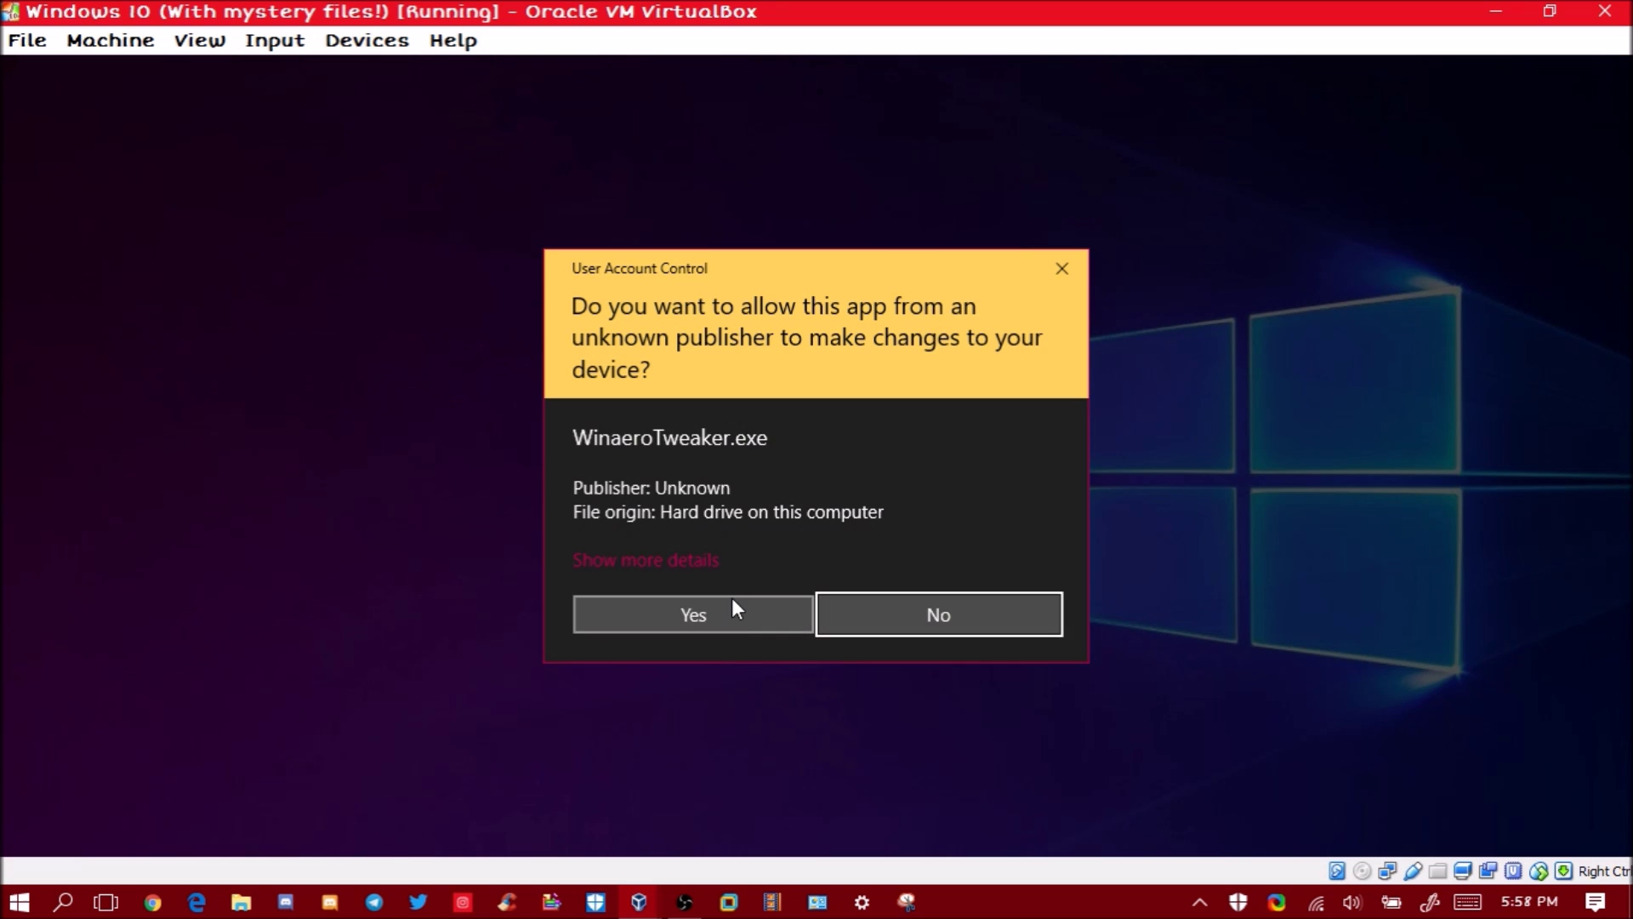
{"action": "left_click", "coordinate": [733, 599]}
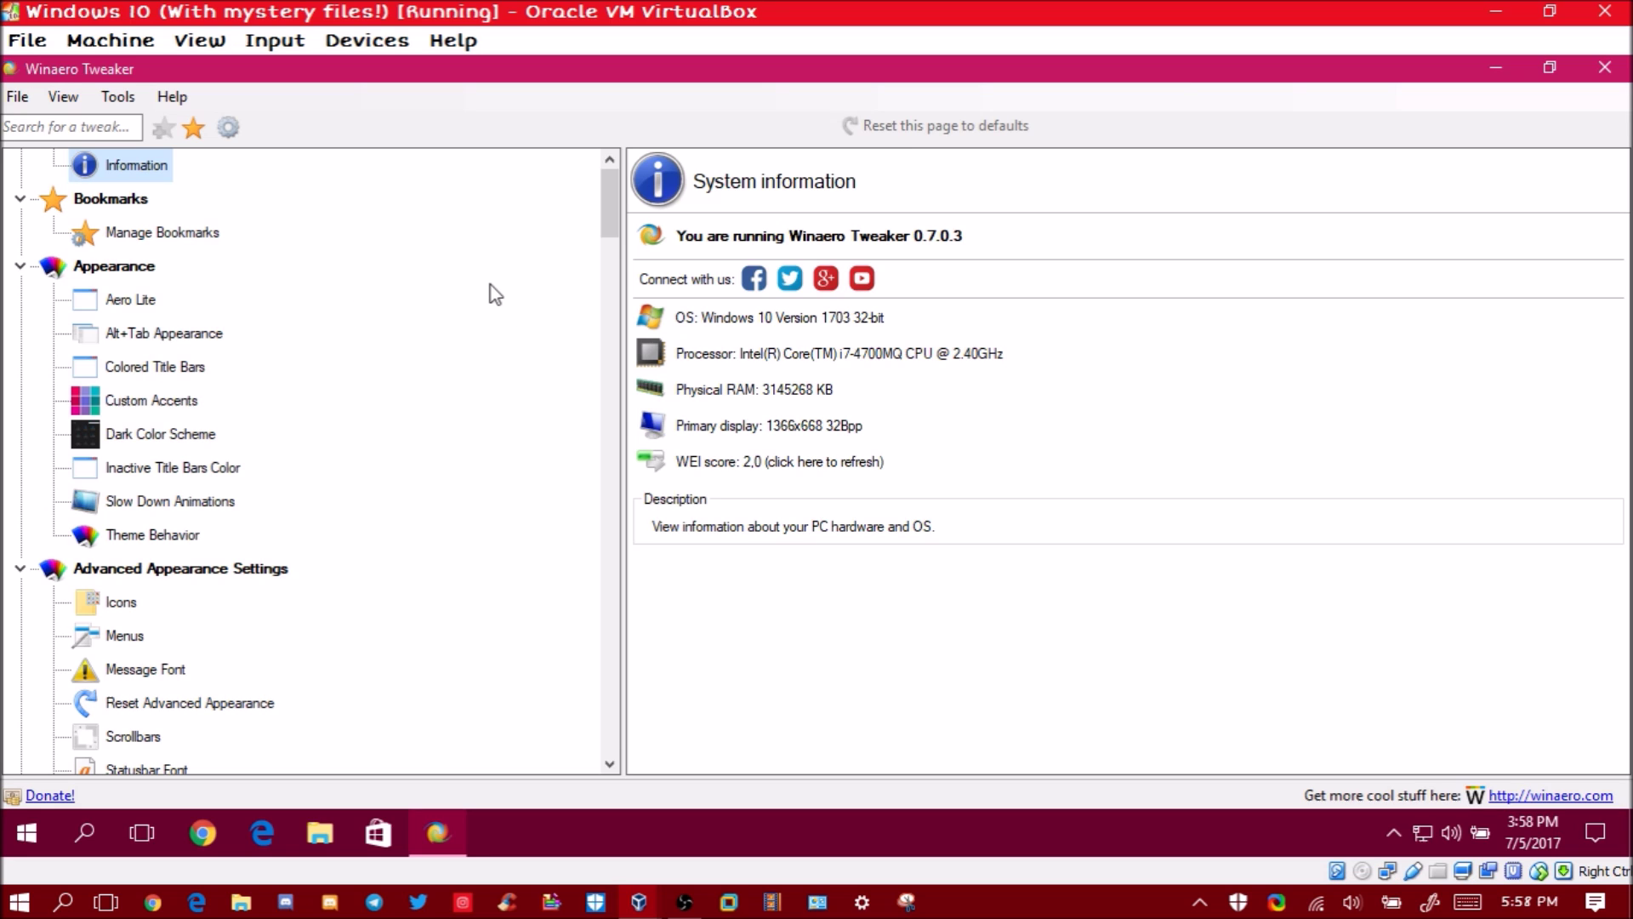
Install the ShortStack font from Documents\Fonts, dismiss the replace prompt, and close Explorer
{"action": "left_click", "coordinate": [319, 834]}
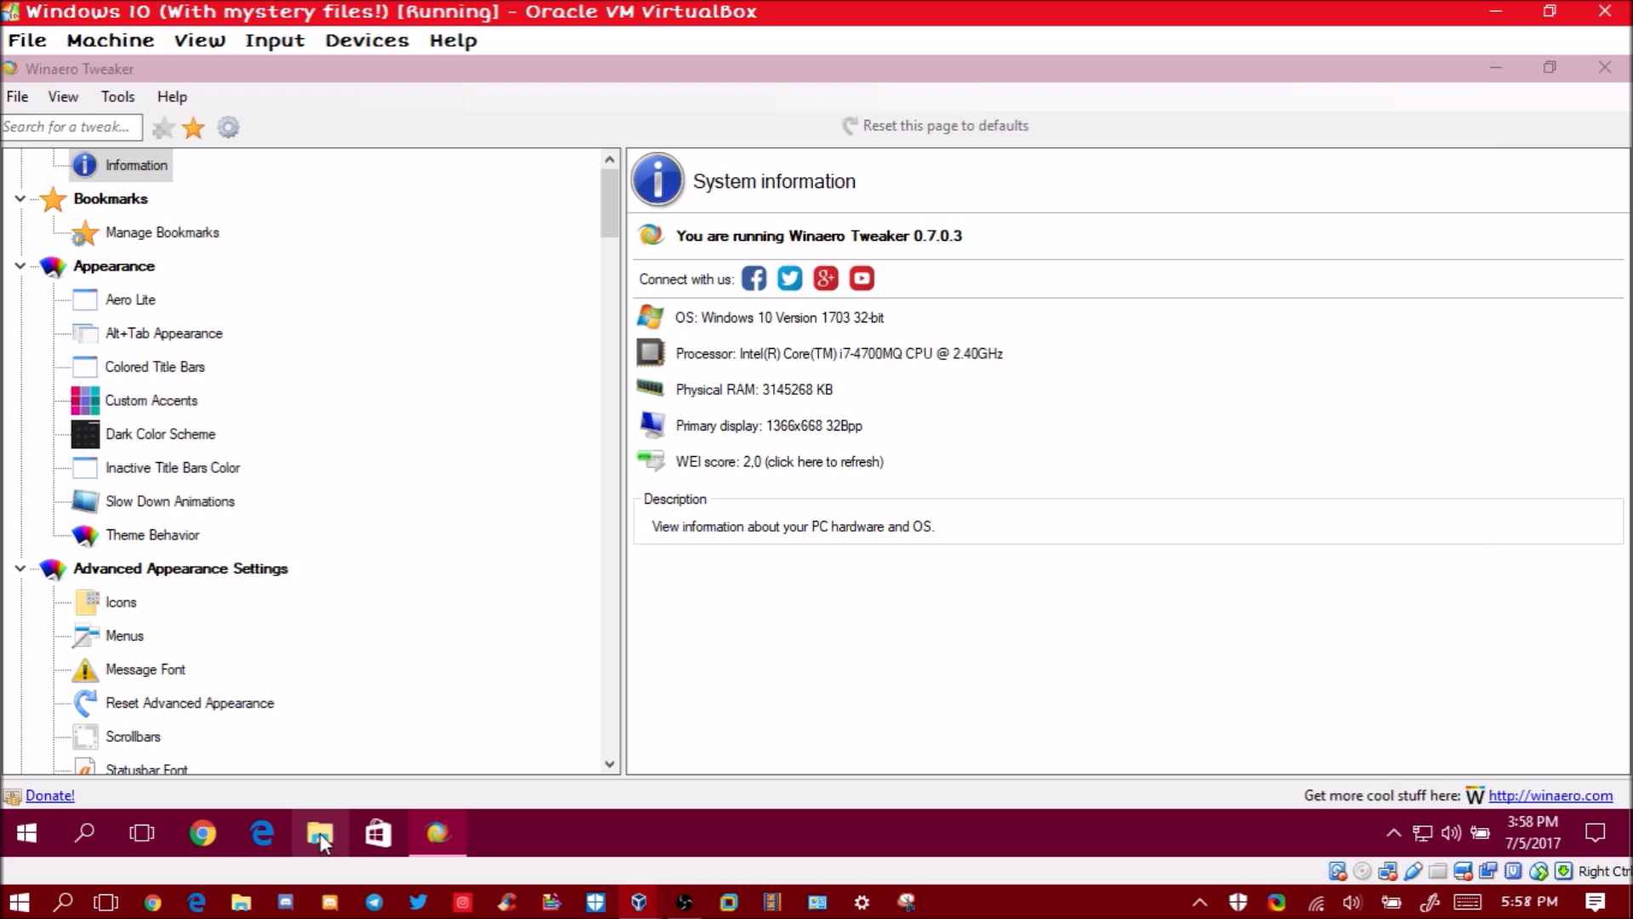
{"action": "left_click", "coordinate": [247, 312]}
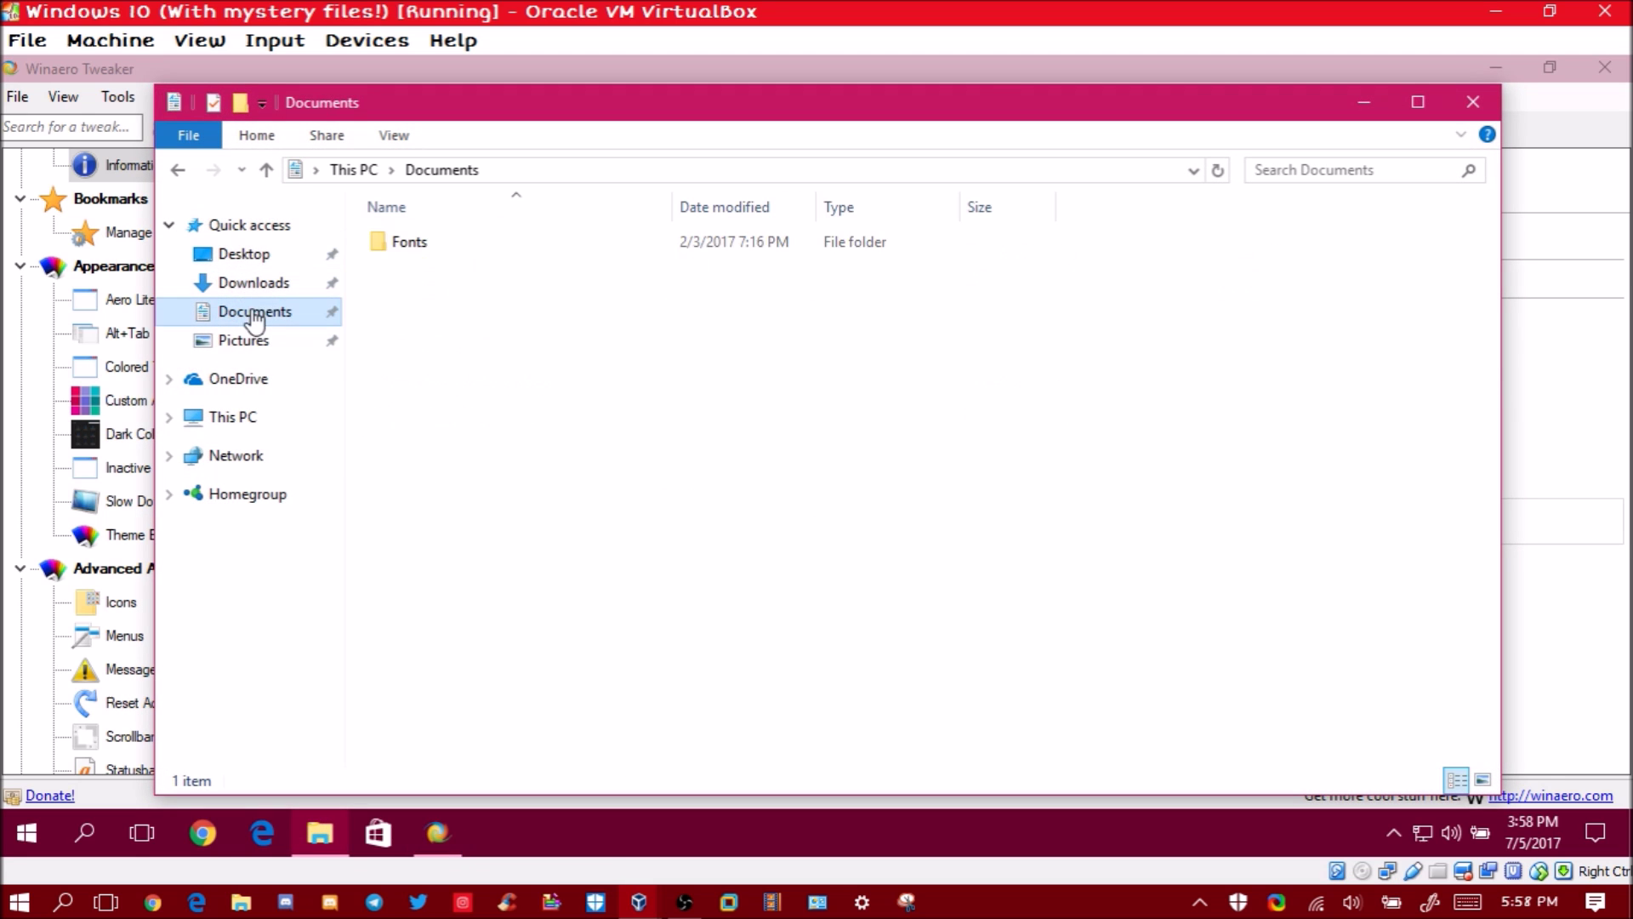
{"action": "double_click", "coordinate": [498, 247]}
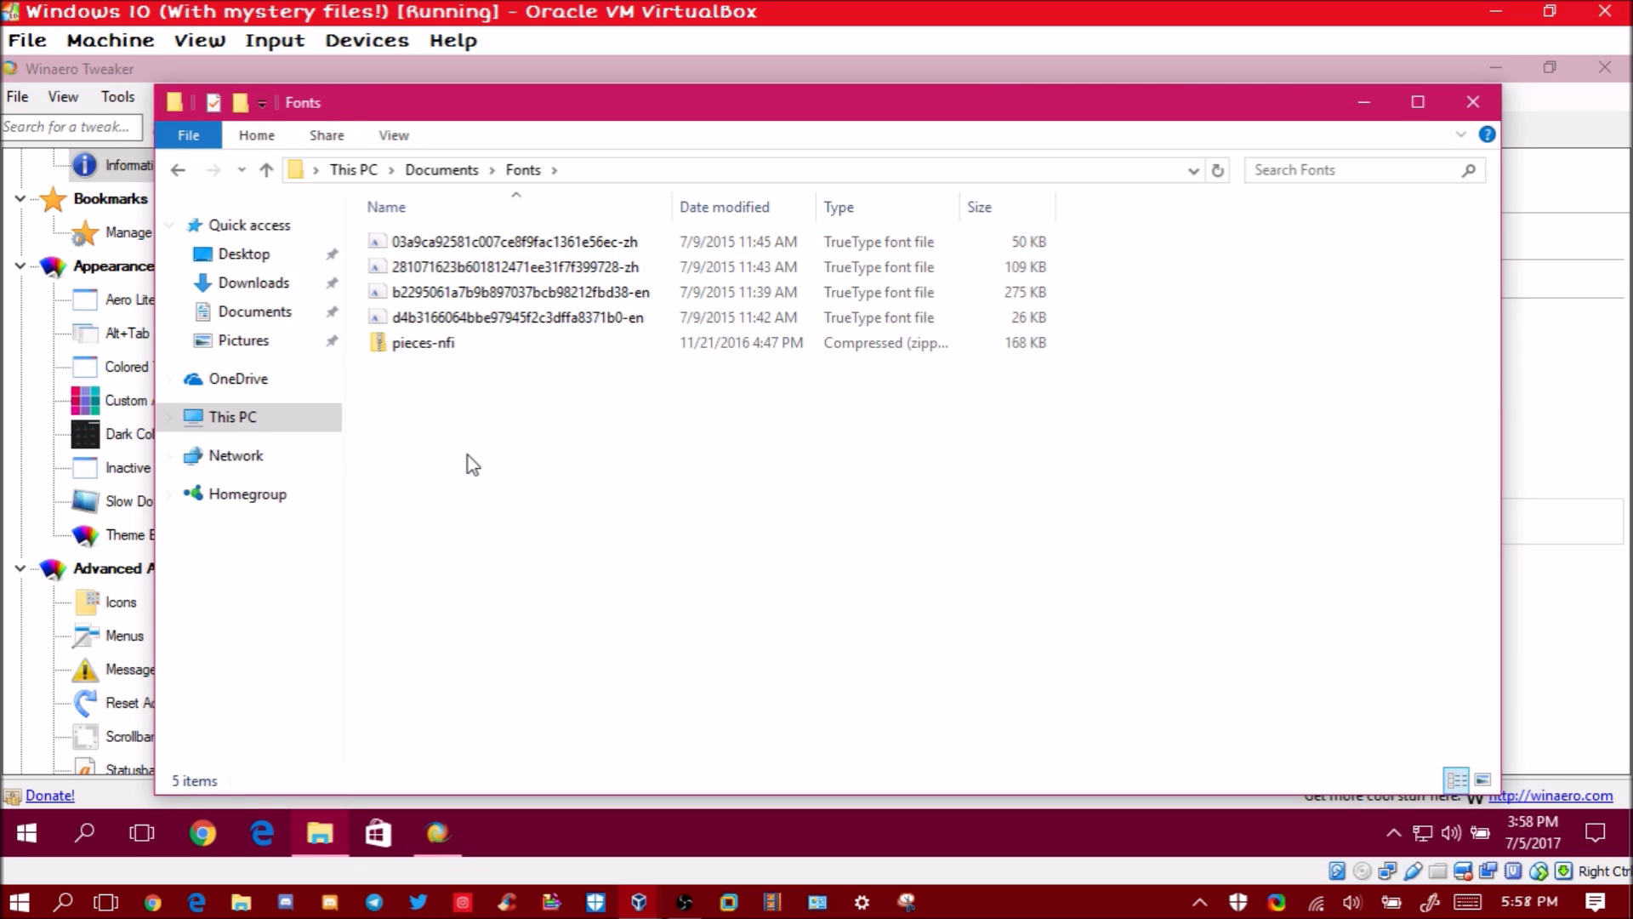
{"action": "double_click", "coordinate": [536, 242]}
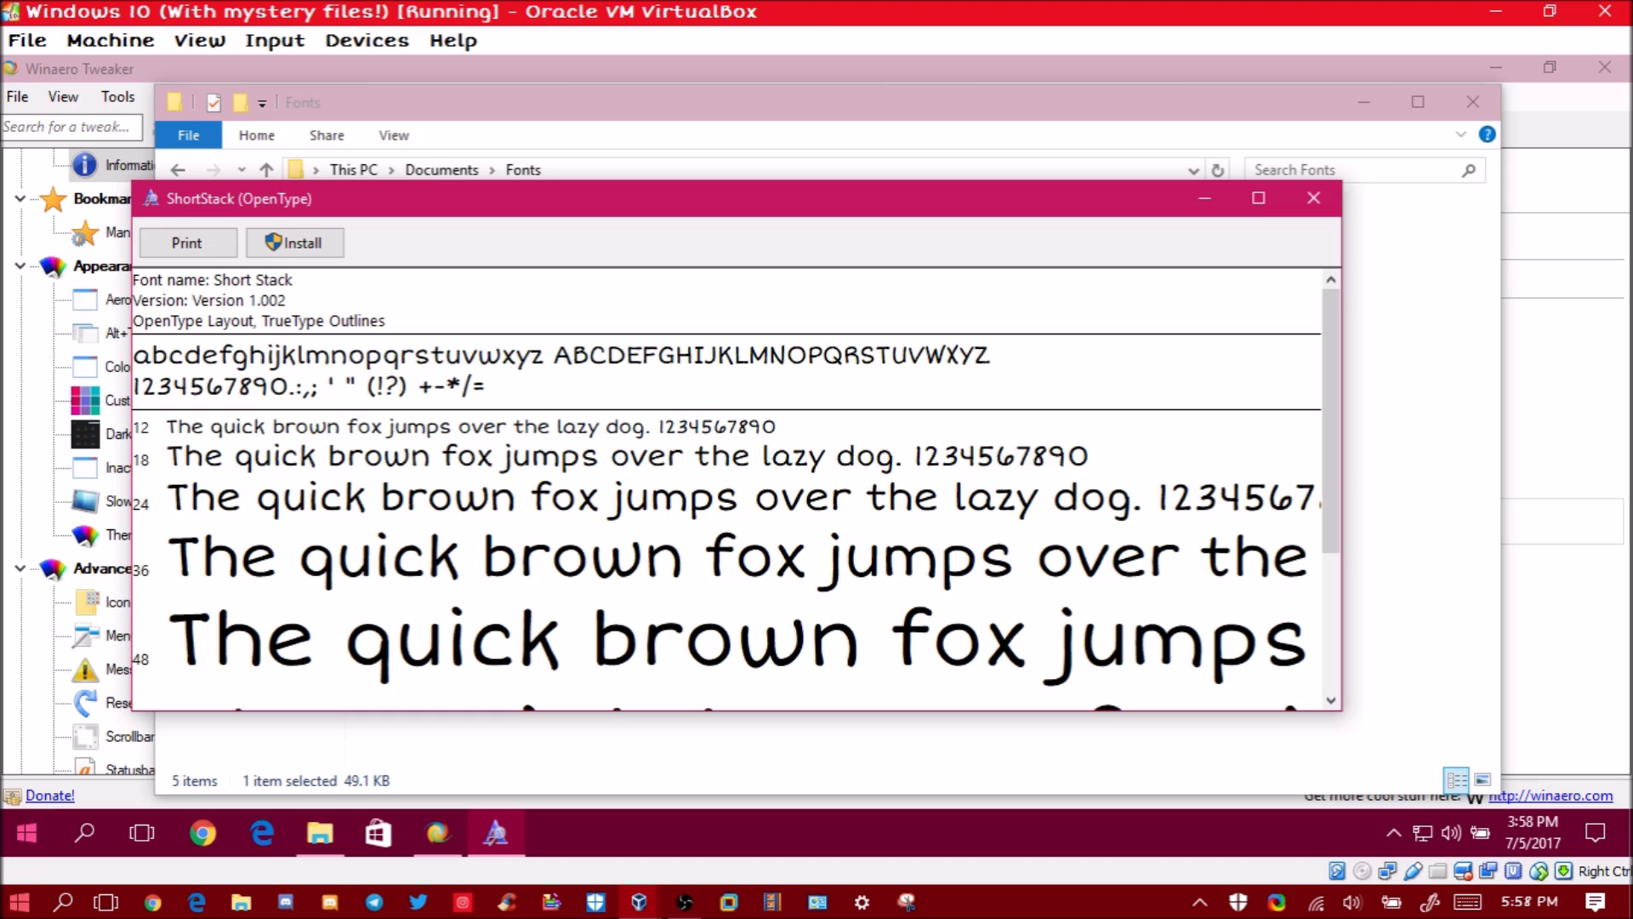
{"action": "left_click", "coordinate": [338, 240]}
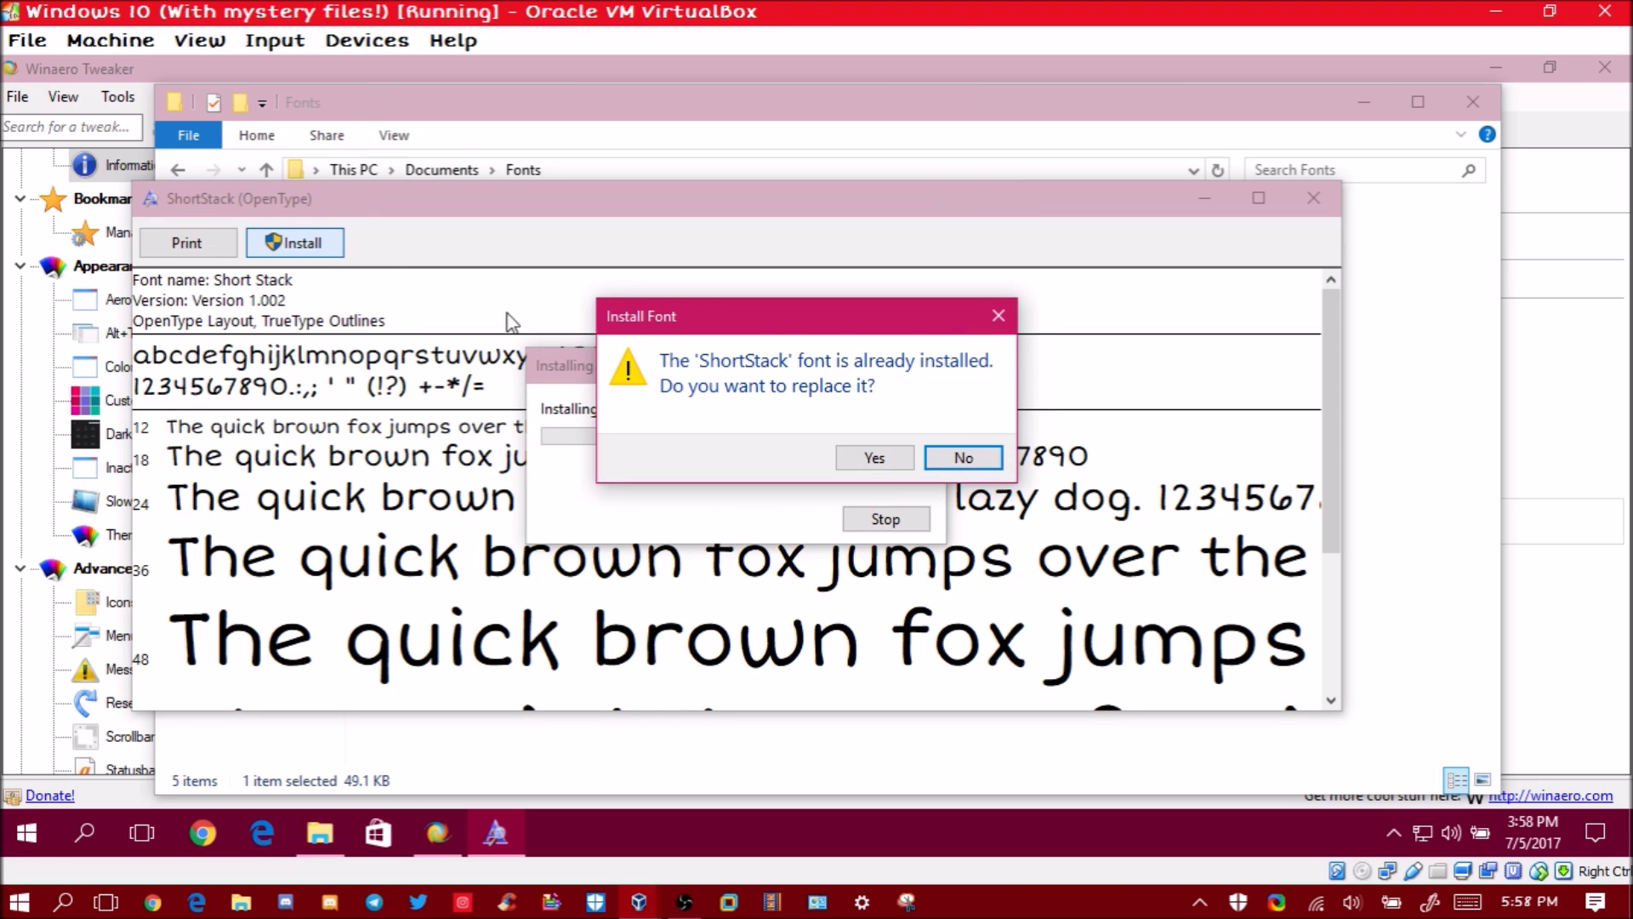
{"action": "left_click", "coordinate": [998, 317]}
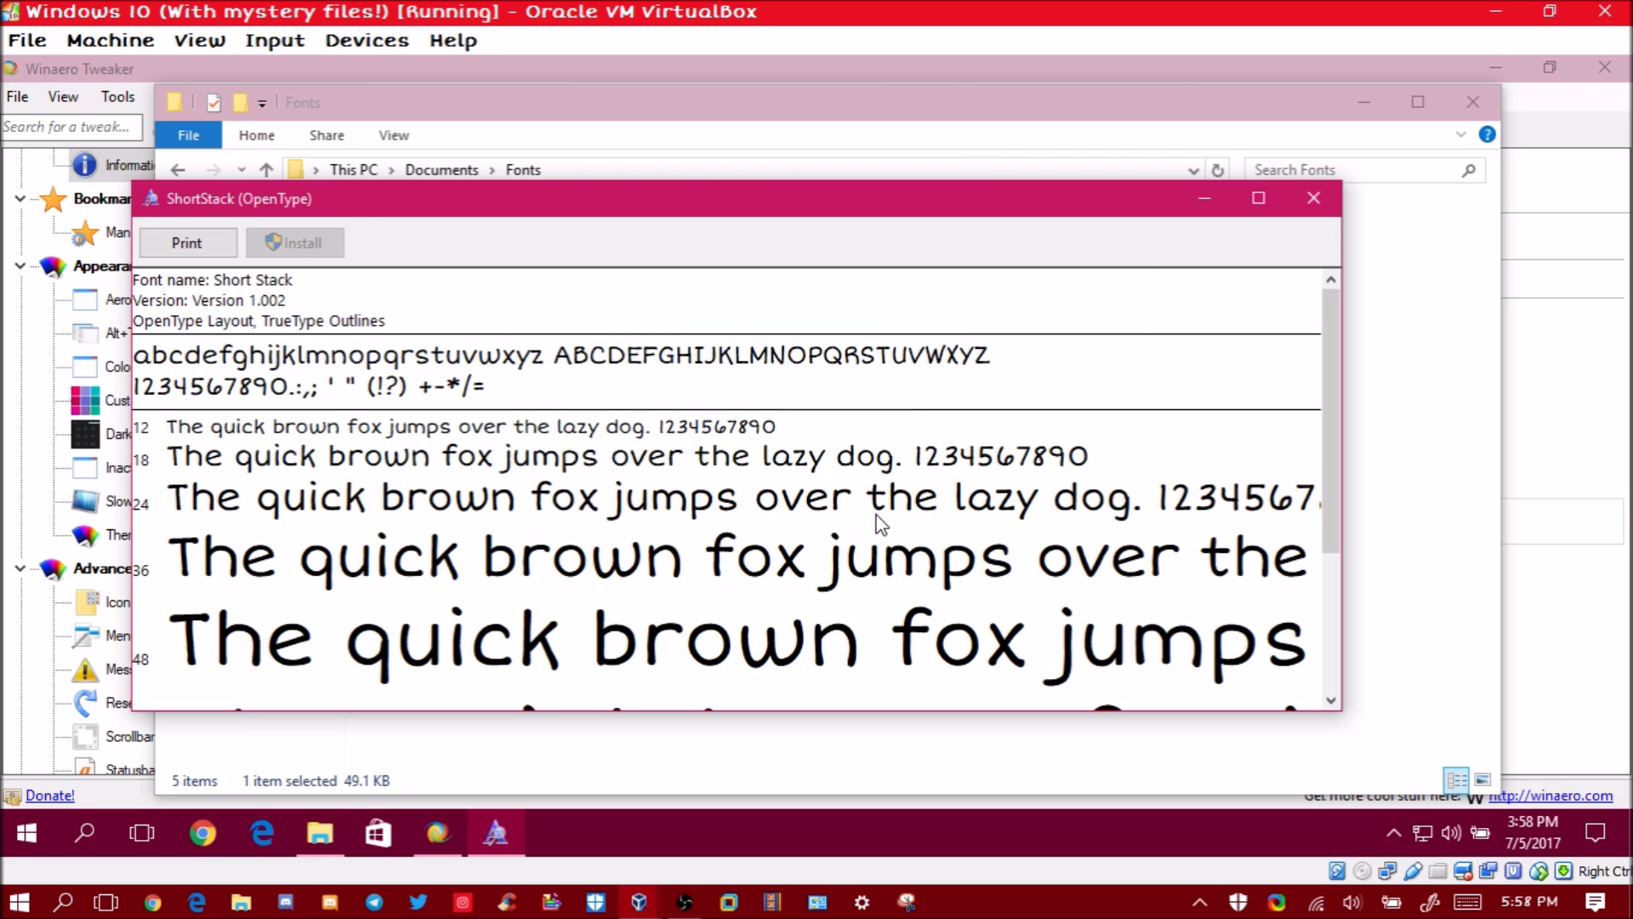
{"action": "left_click", "coordinate": [1313, 198]}
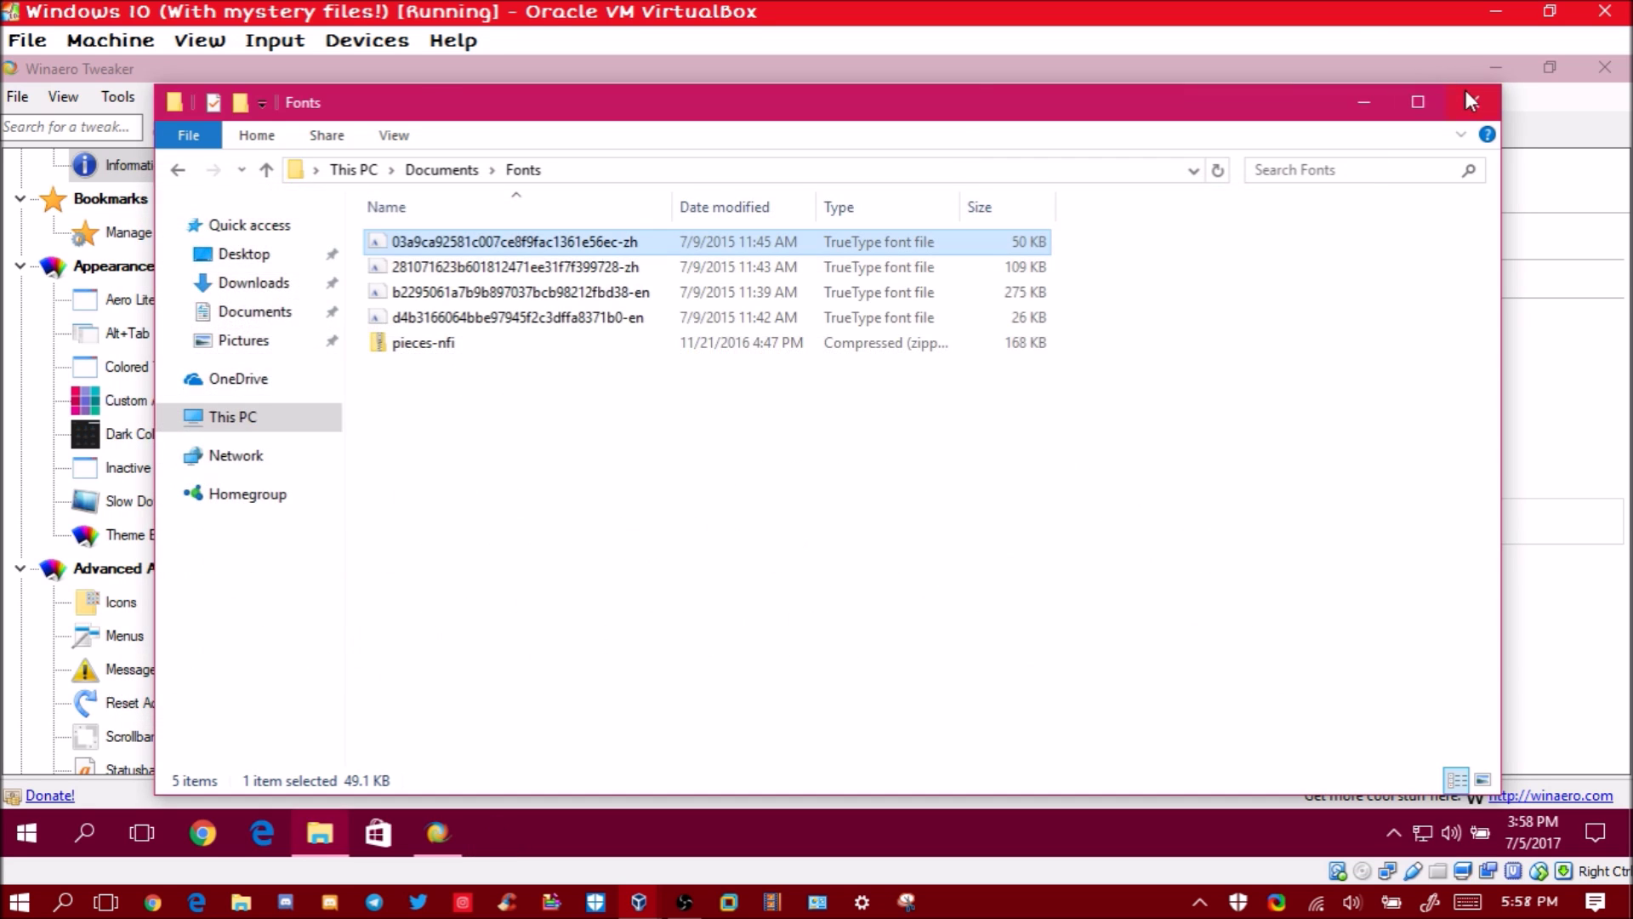
{"action": "left_click", "coordinate": [1466, 95]}
Set the desktop icons font to Short Stack Bold, size 11, and apply it
{"action": "scroll", "coordinate": [281, 468], "scroll_direction": "down", "scroll_amount": 2}
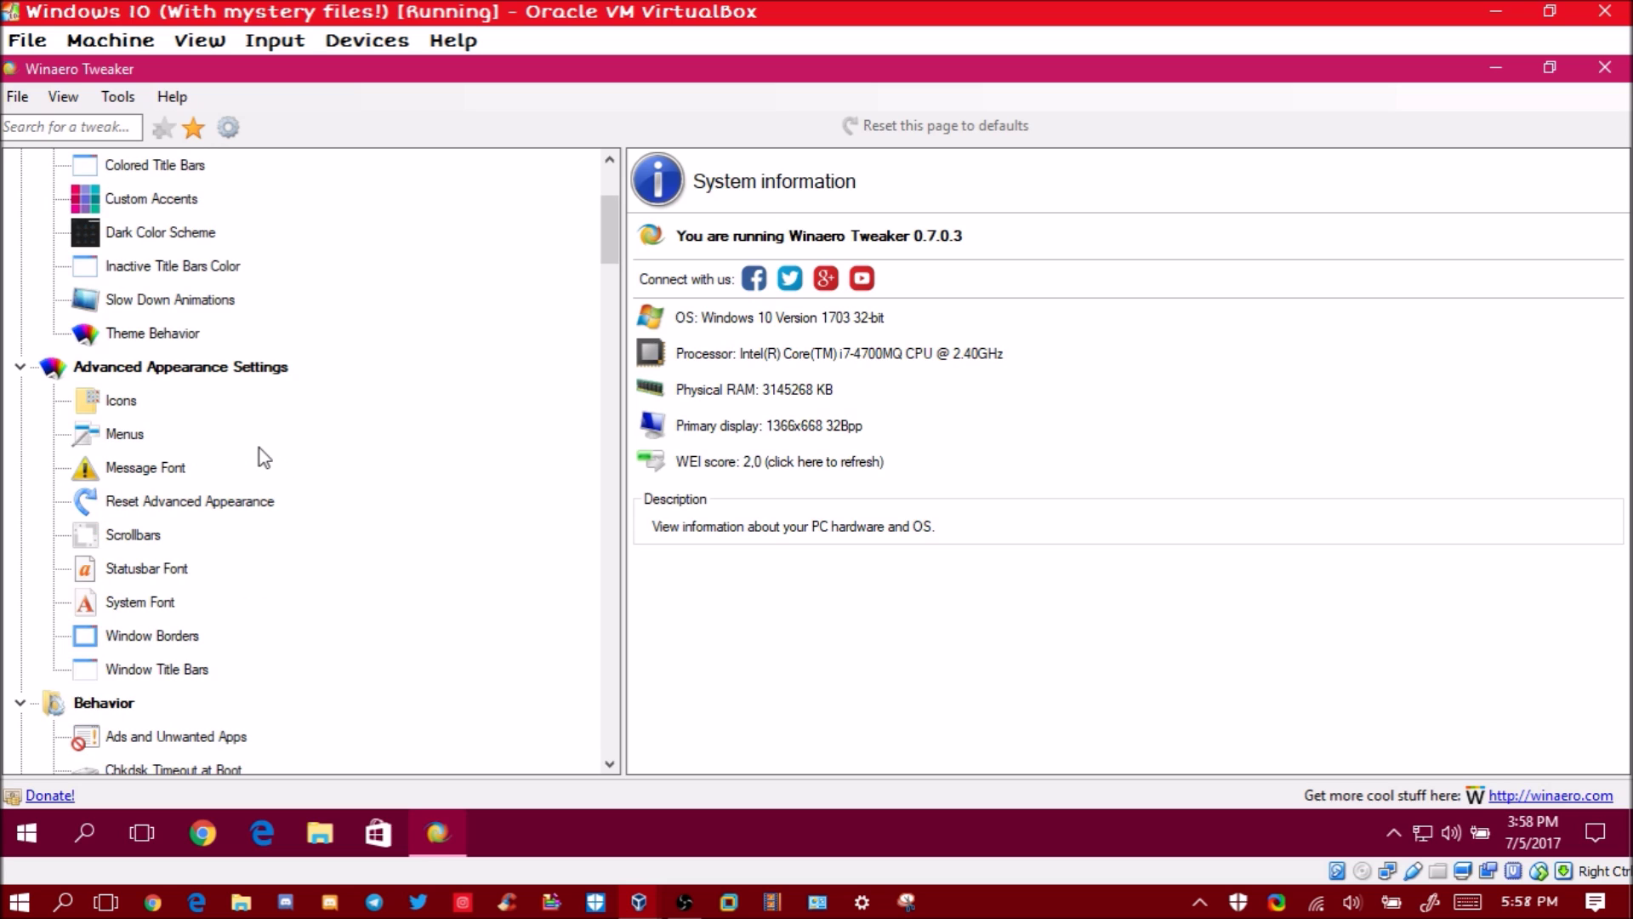
{"action": "left_click", "coordinate": [120, 400]}
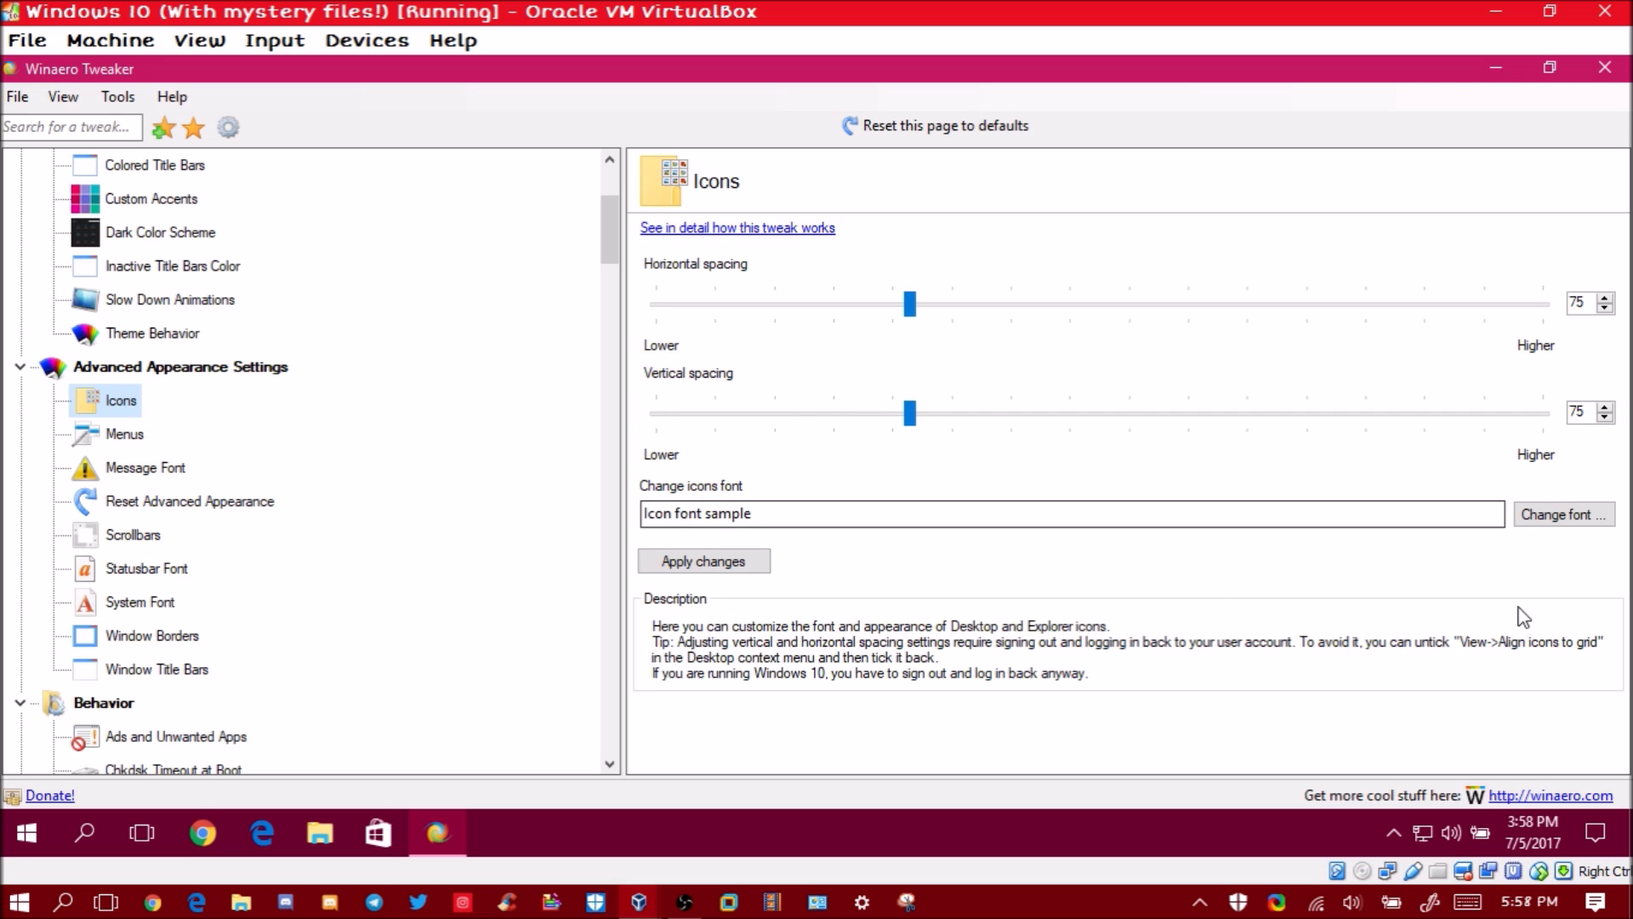
{"action": "left_click", "coordinate": [1573, 503]}
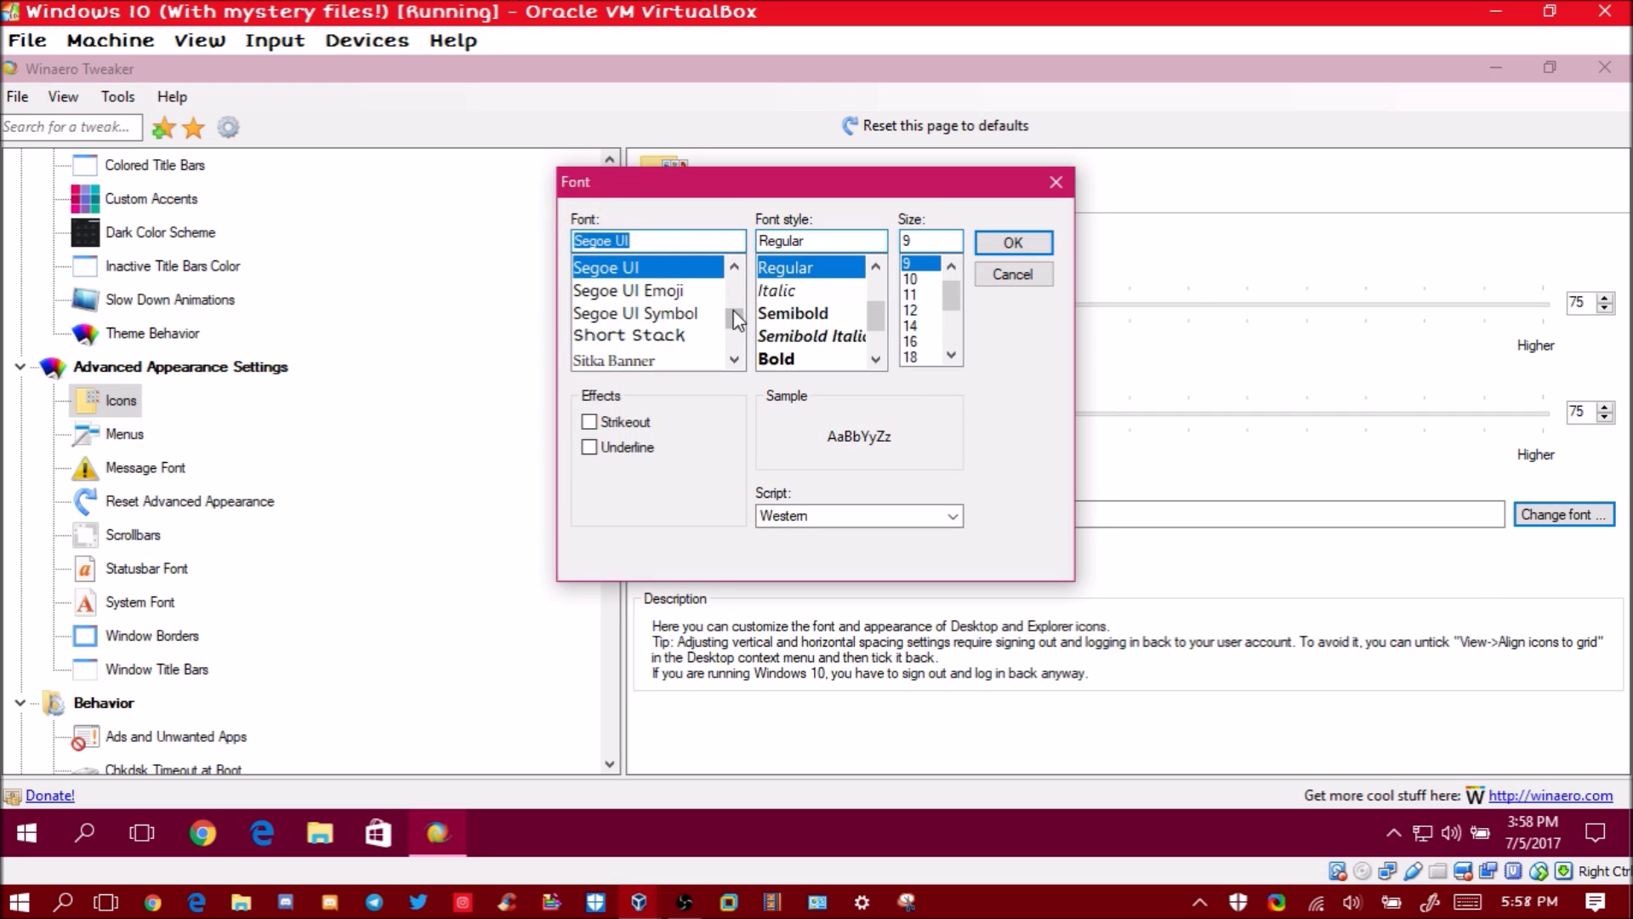
{"action": "left_click", "coordinate": [671, 336]}
{"action": "left_click", "coordinate": [794, 312]}
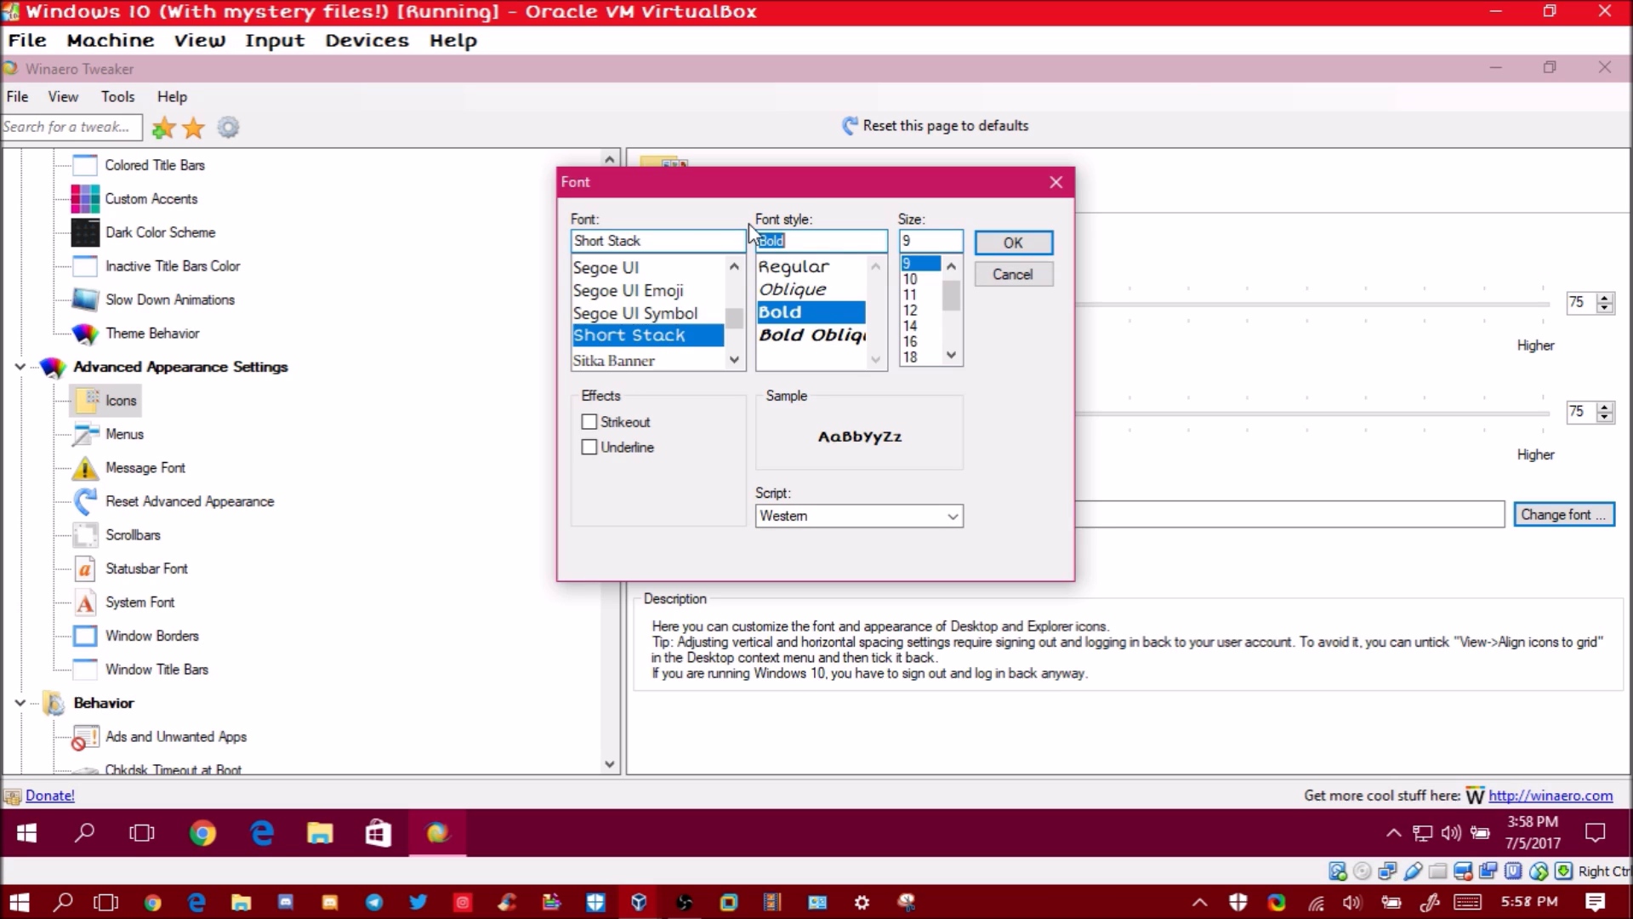
{"action": "scroll", "coordinate": [633, 357], "scroll_direction": "down", "scroll_amount": 5}
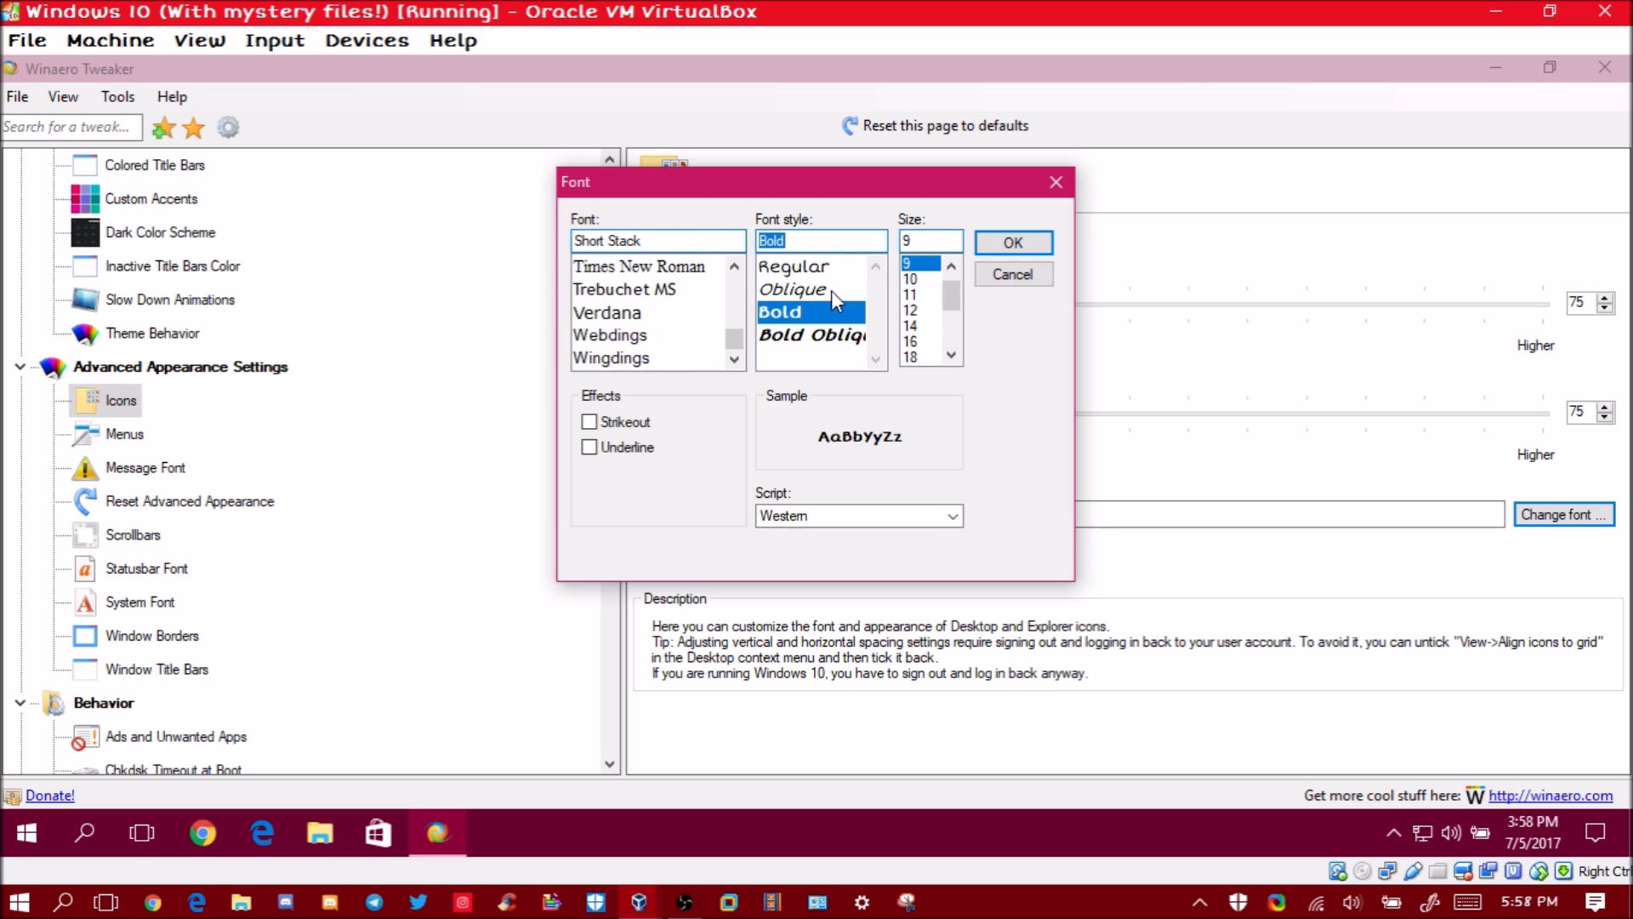
{"action": "left_click", "coordinate": [910, 295]}
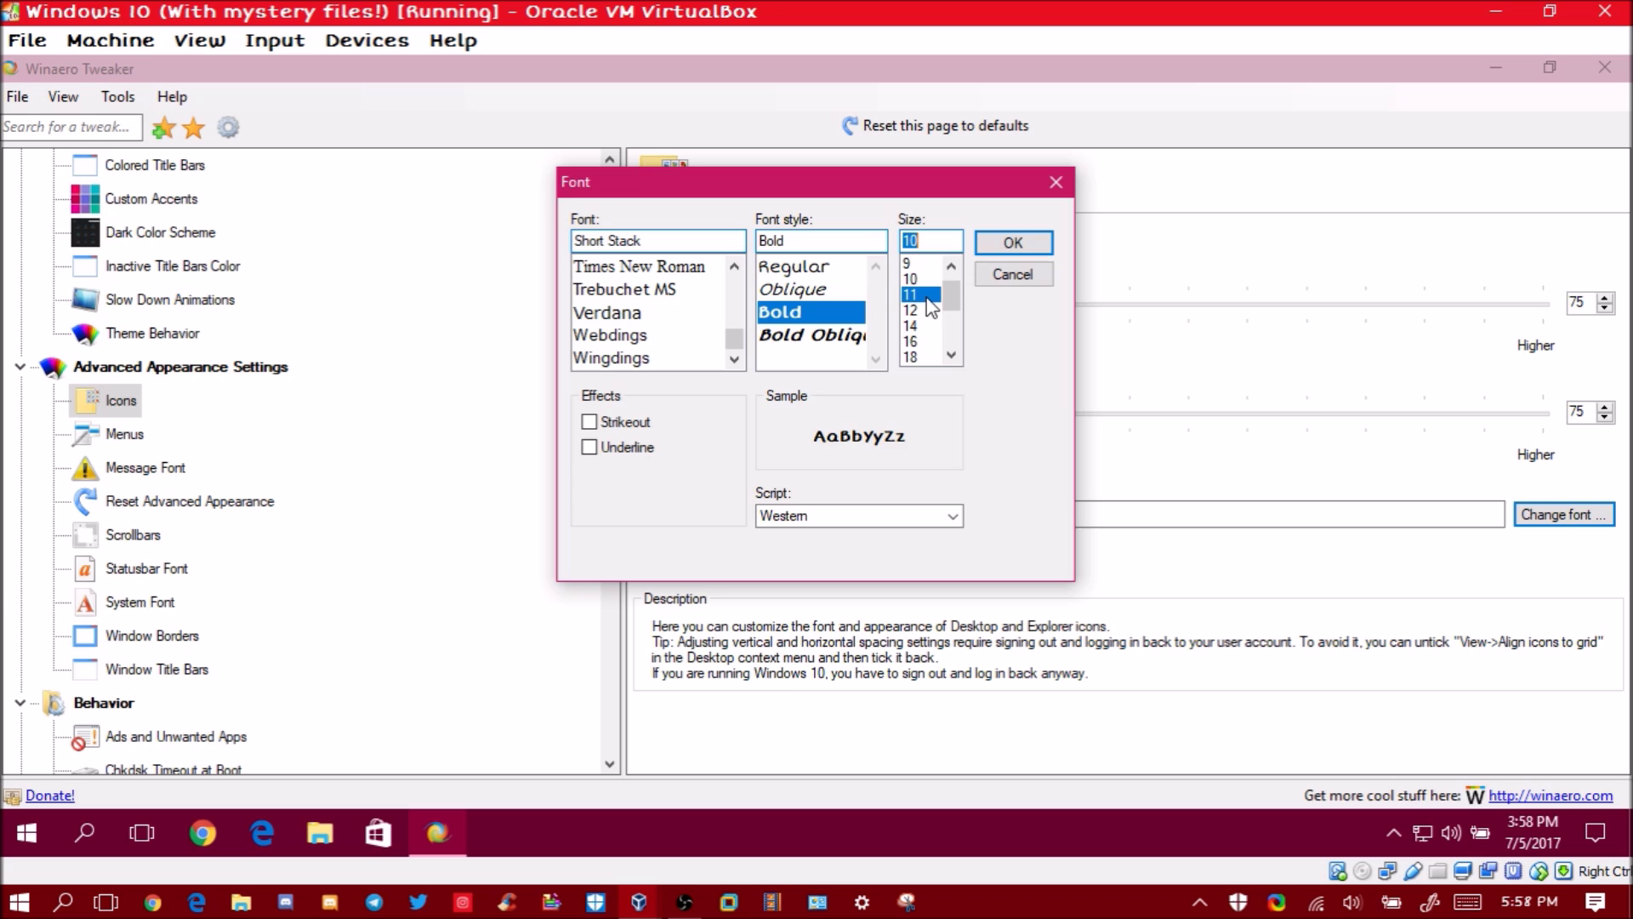
{"action": "left_click", "coordinate": [1008, 244]}
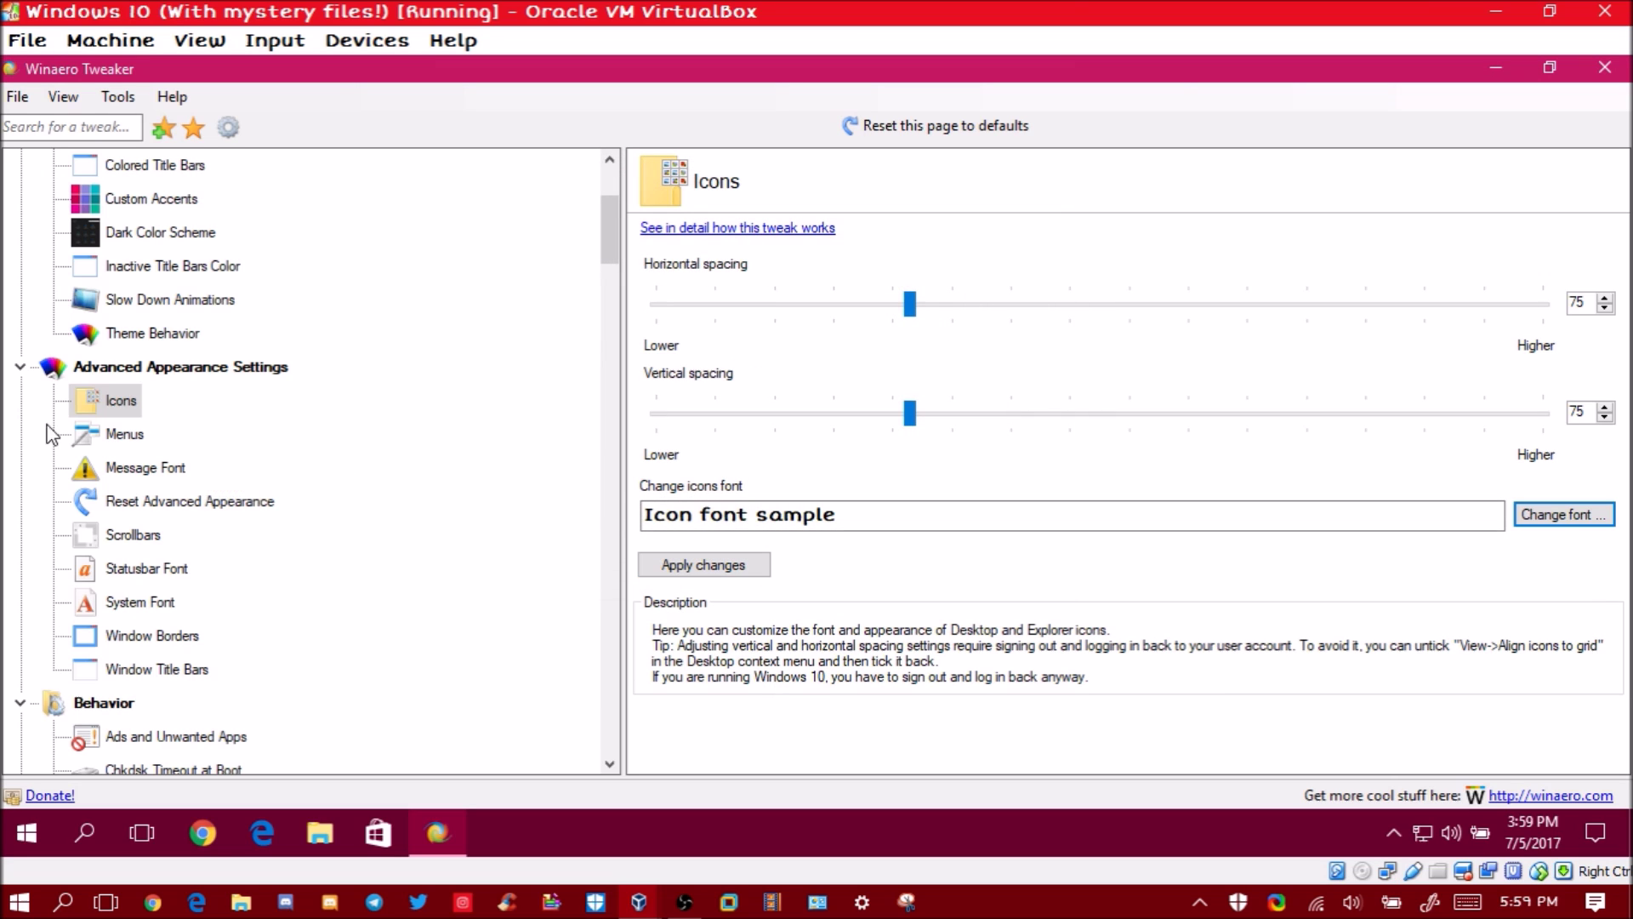
{"action": "left_click", "coordinate": [757, 565]}
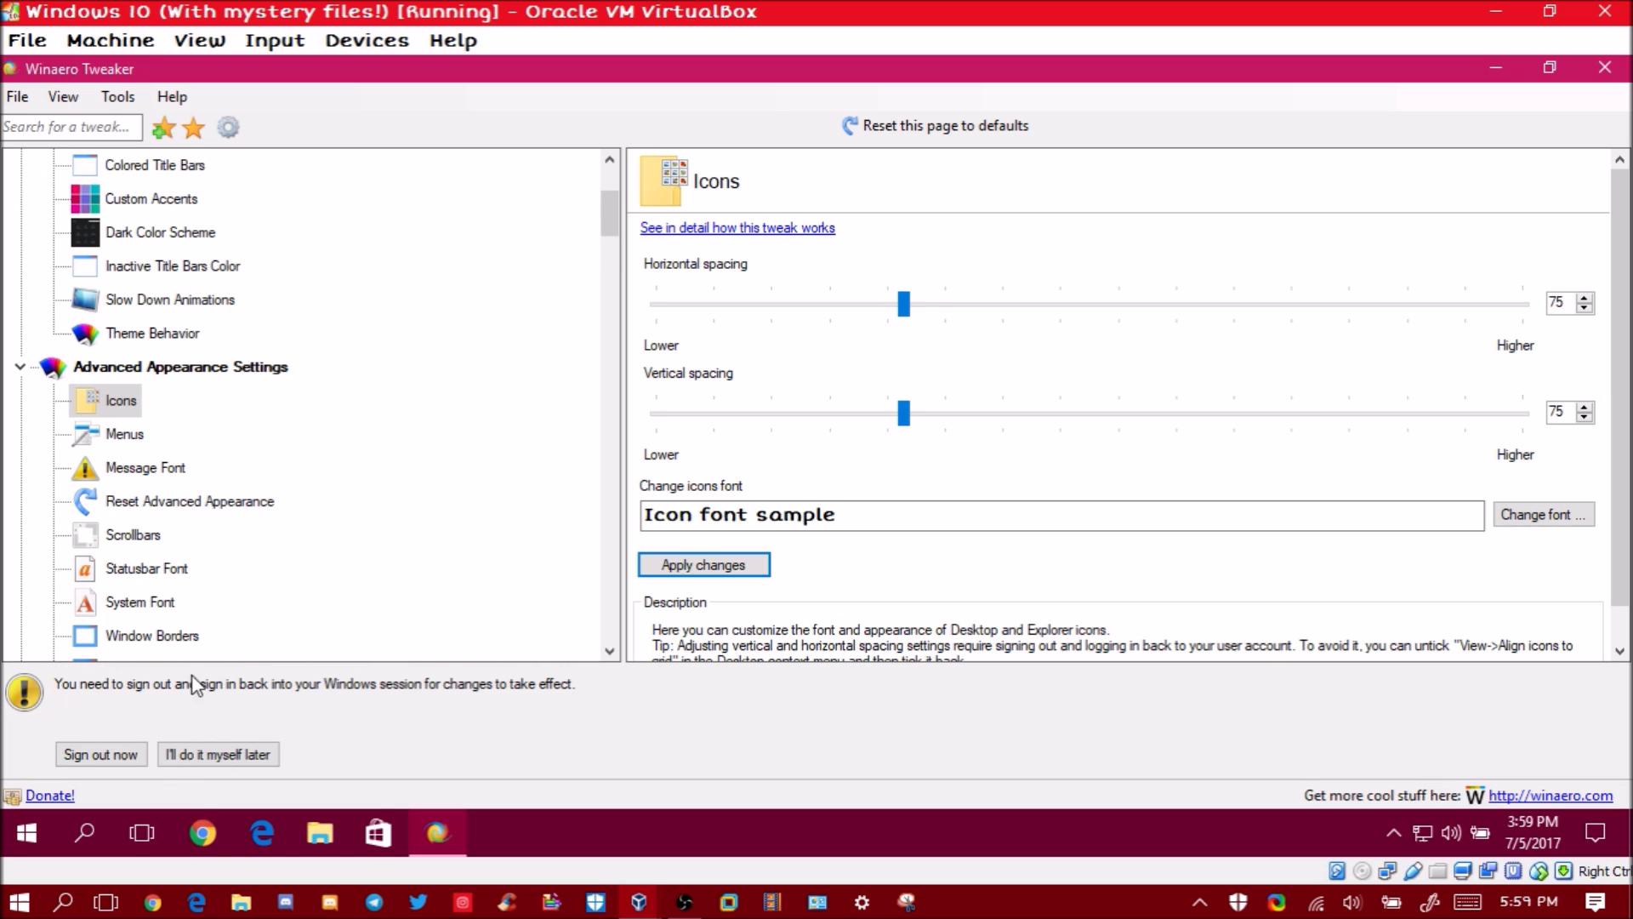
Set the menu font to Short Stack Bold, size 11
{"action": "left_click", "coordinate": [125, 433]}
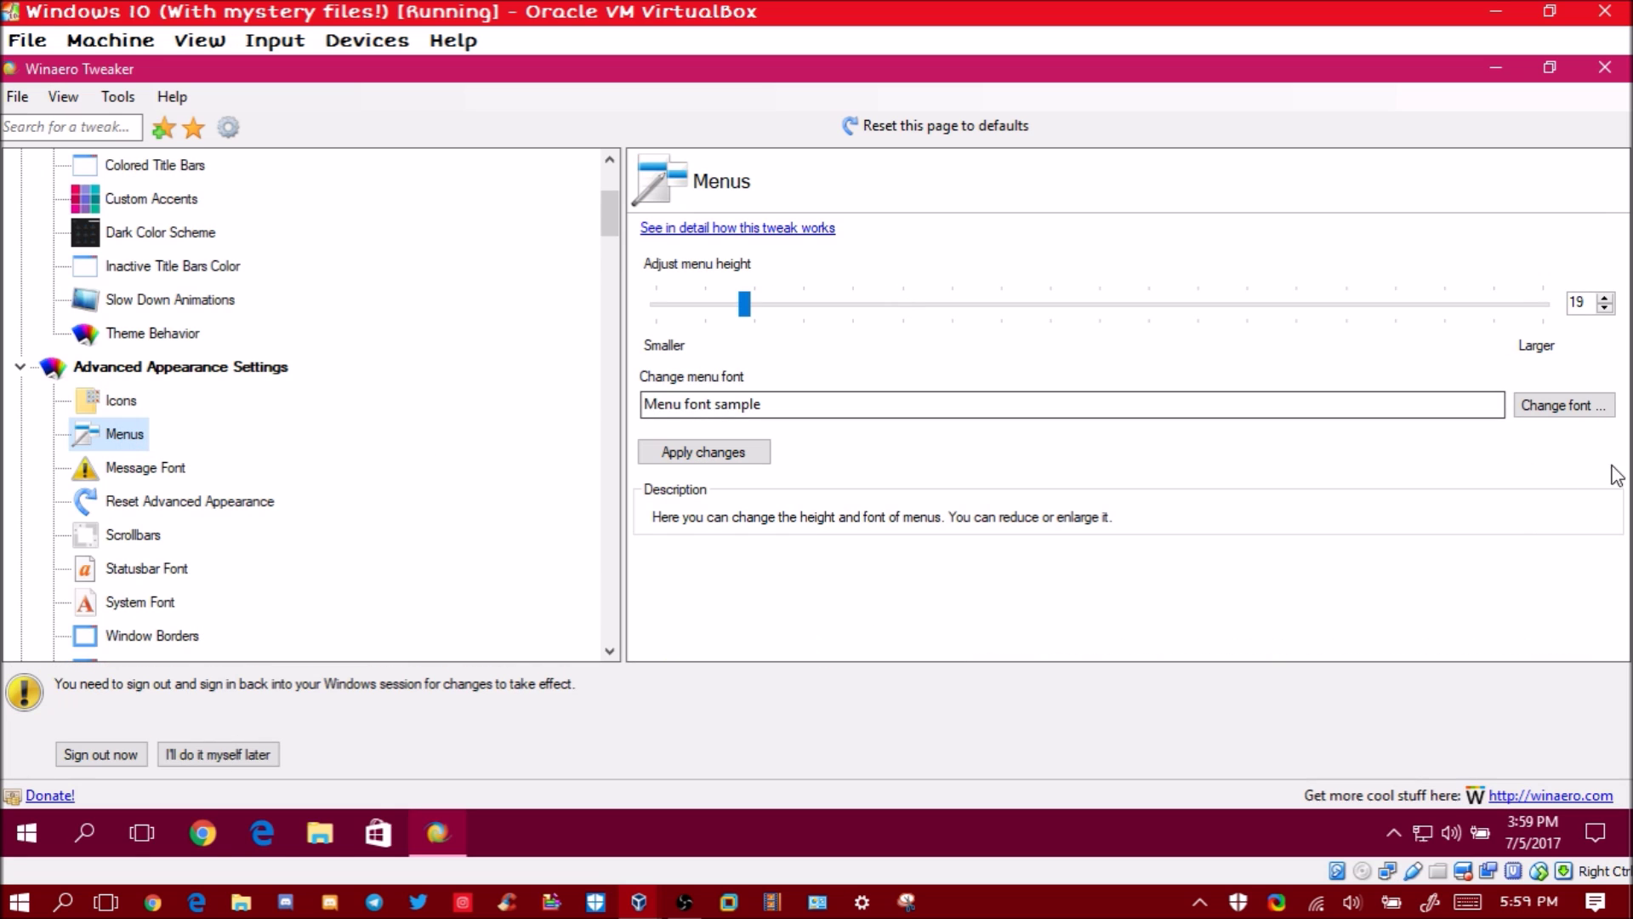
{"action": "left_click", "coordinate": [1561, 404]}
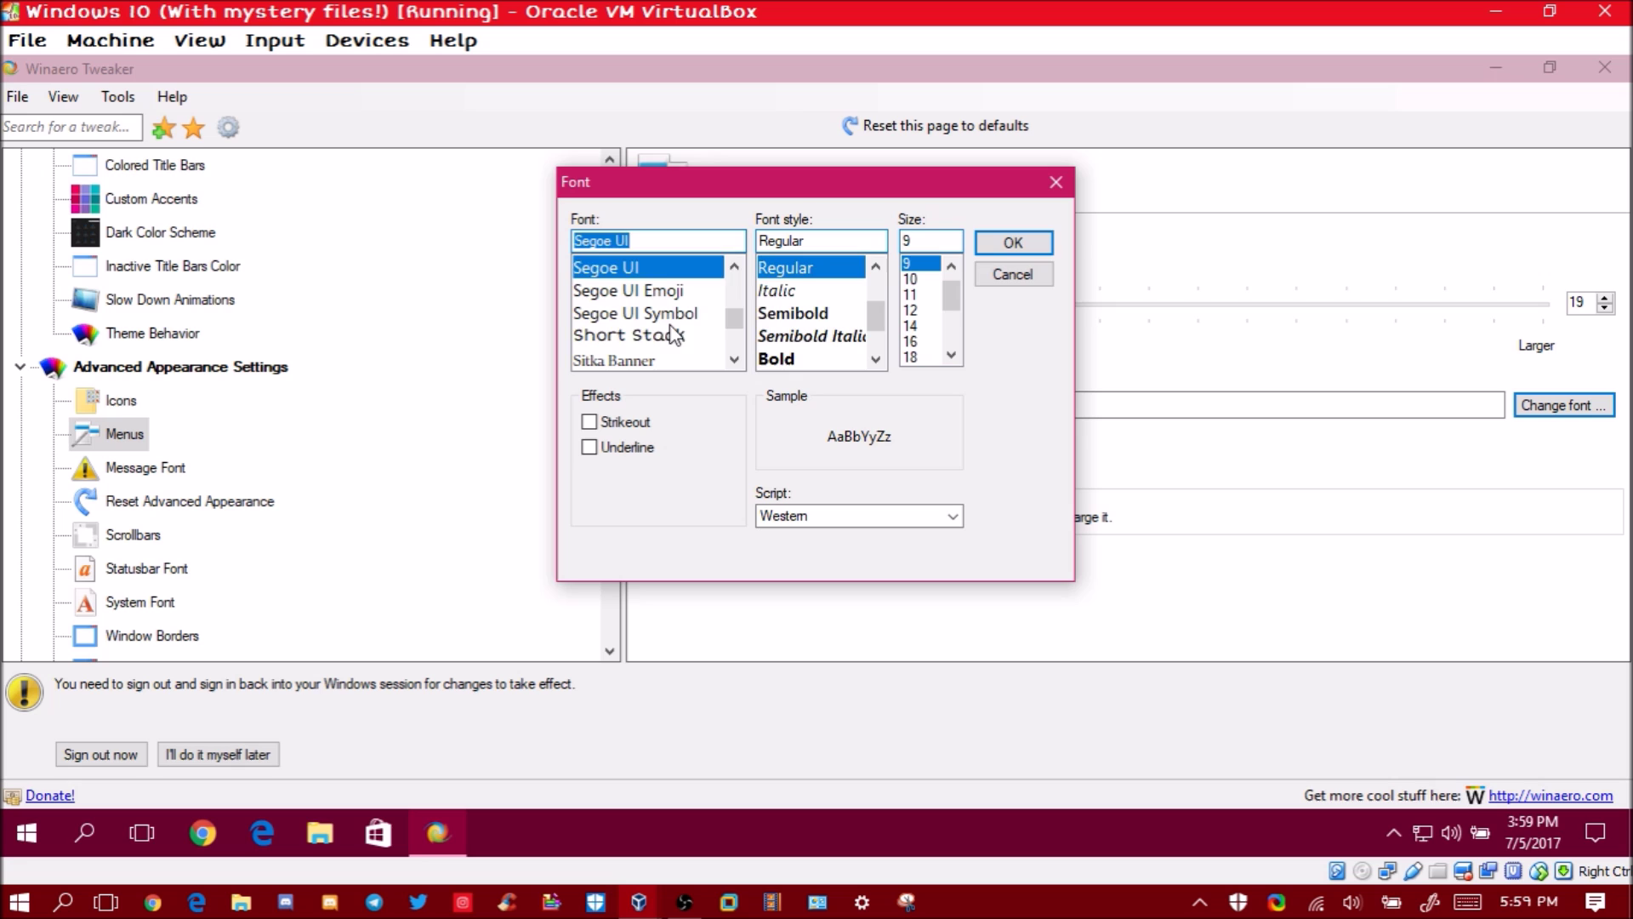
{"action": "left_click", "coordinate": [674, 334]}
{"action": "left_click", "coordinate": [791, 311]}
{"action": "left_click", "coordinate": [925, 294]}
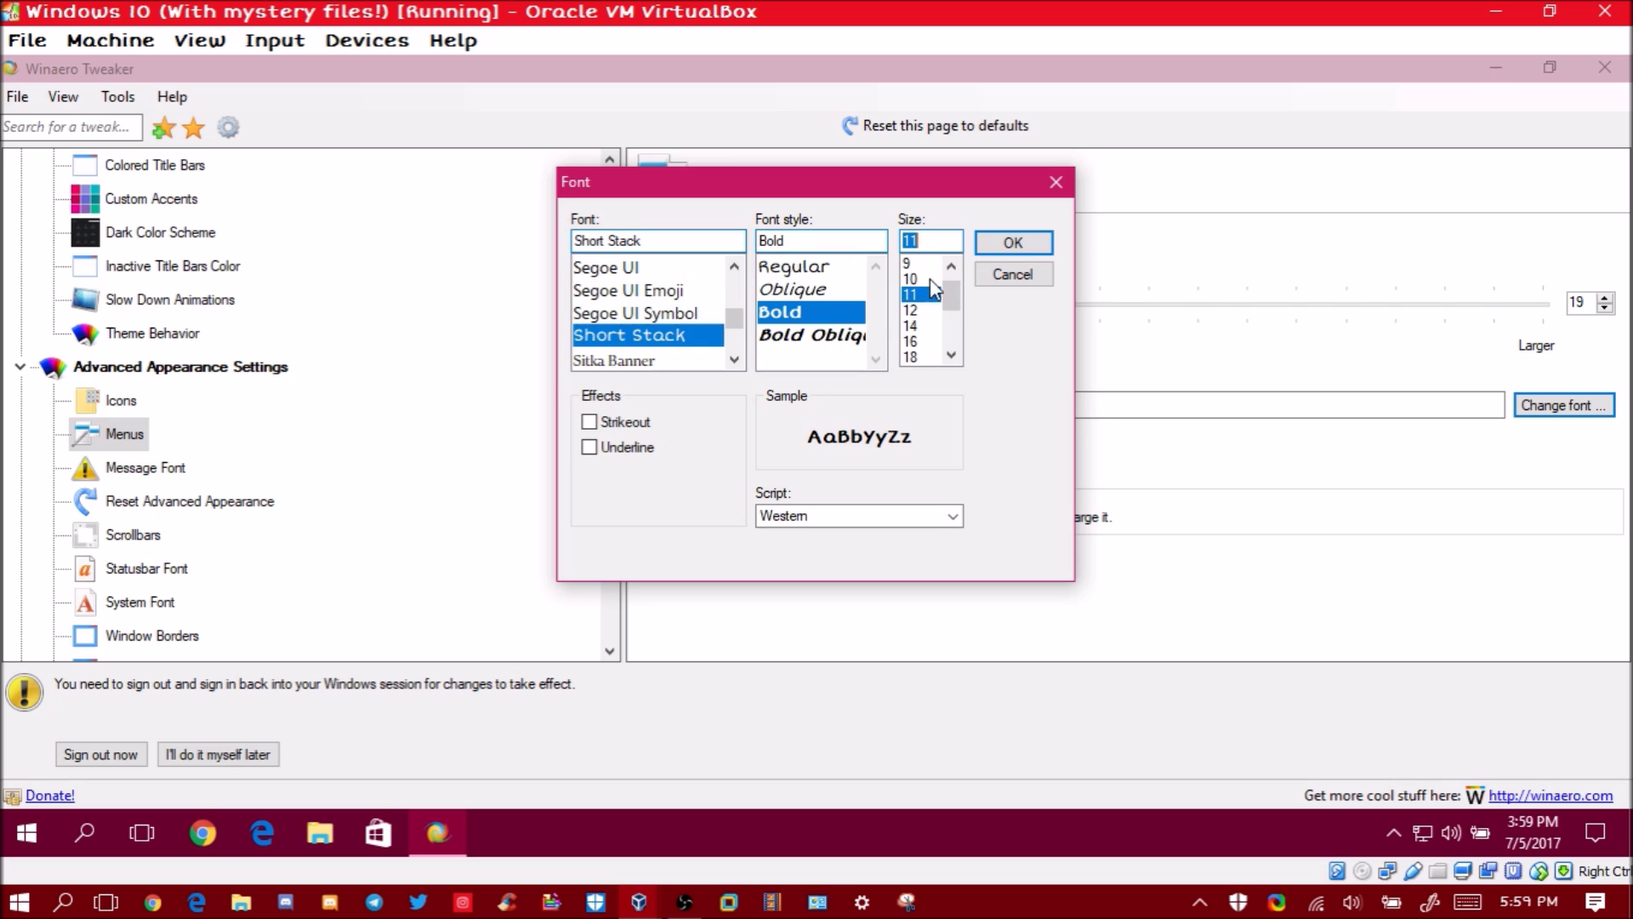
{"action": "left_click", "coordinate": [1013, 242]}
Set the message dialog font to Short Stack Bold and apply the change
{"action": "scroll", "coordinate": [374, 440], "scroll_direction": "down", "scroll_amount": 1}
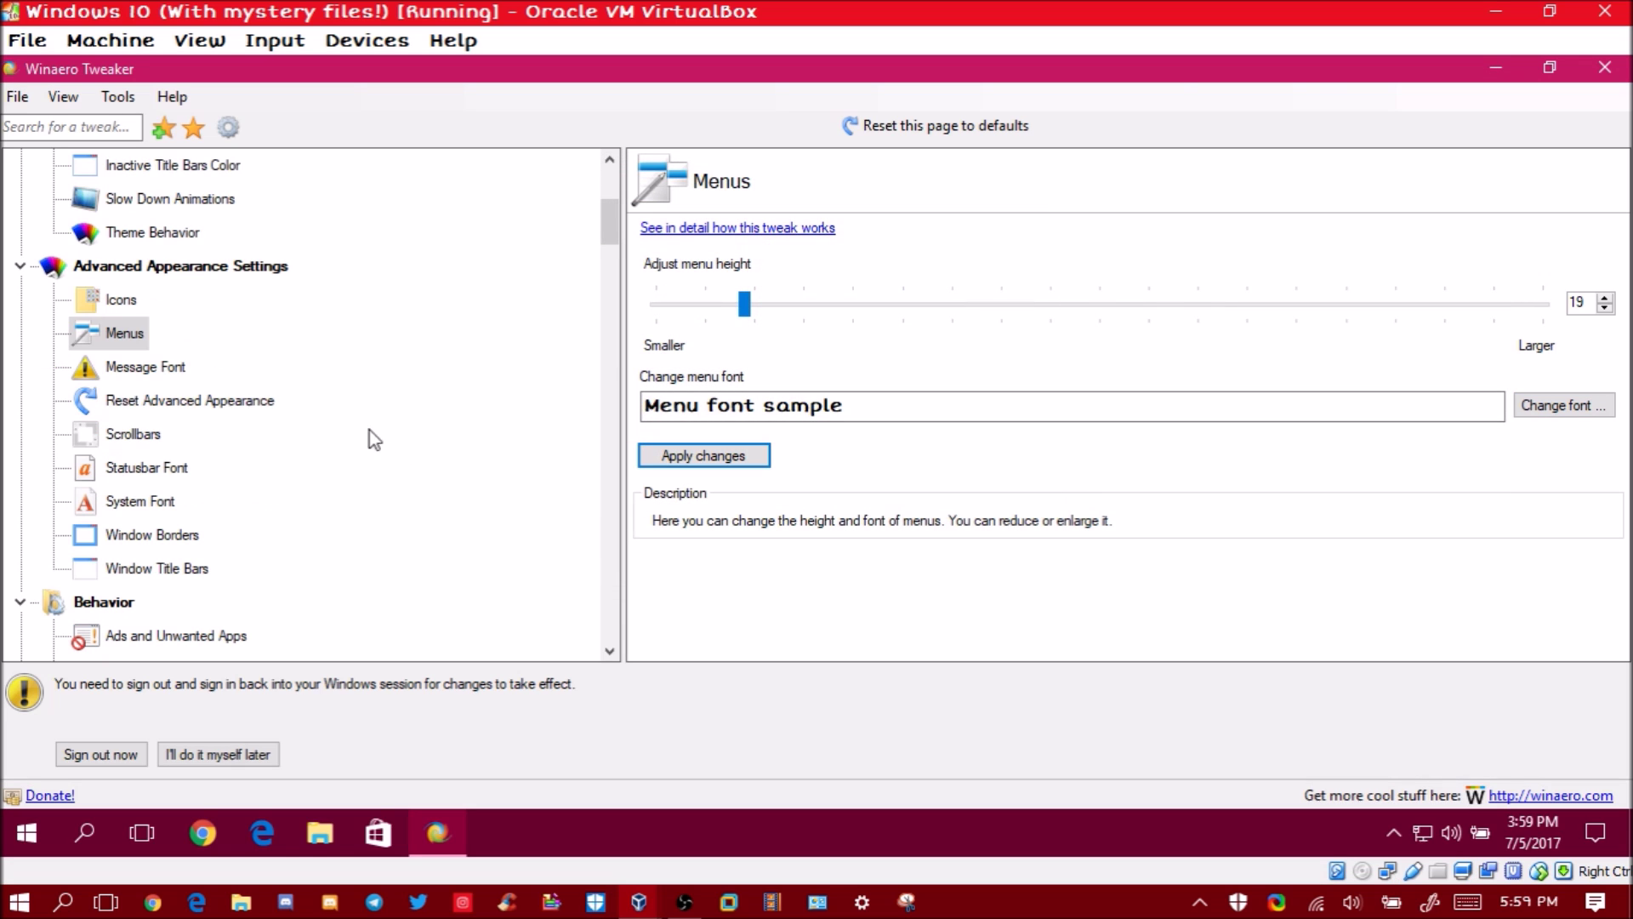
{"action": "left_click", "coordinate": [136, 367]}
{"action": "left_click", "coordinate": [1562, 256]}
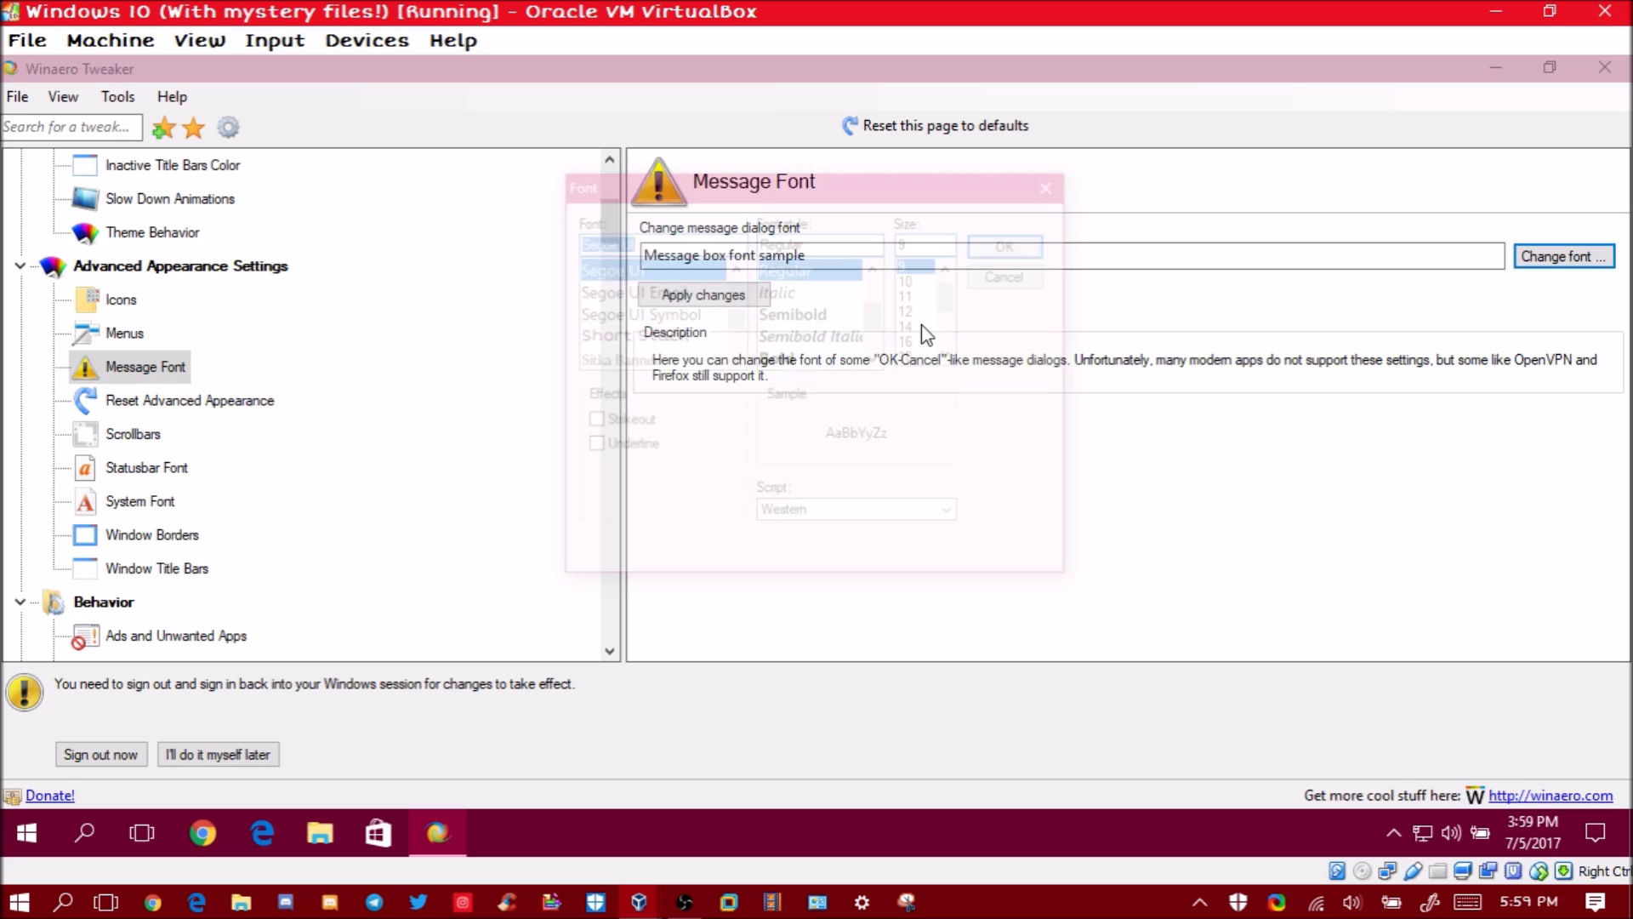
{"action": "left_click", "coordinate": [647, 335]}
{"action": "left_click", "coordinate": [789, 311]}
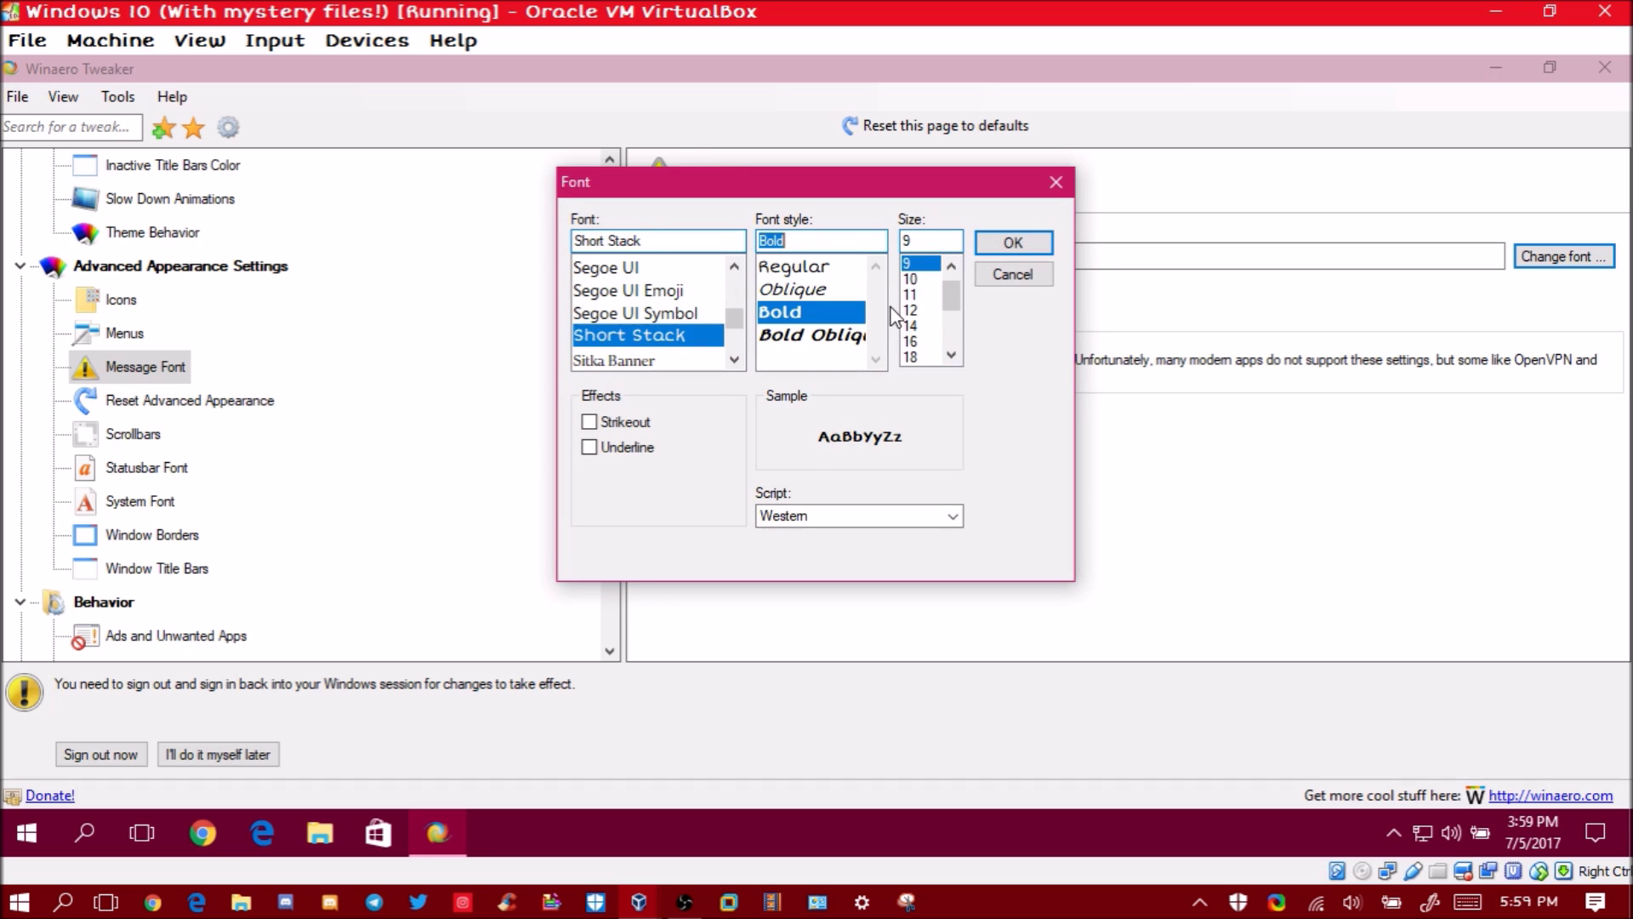
{"action": "left_click", "coordinate": [1013, 242]}
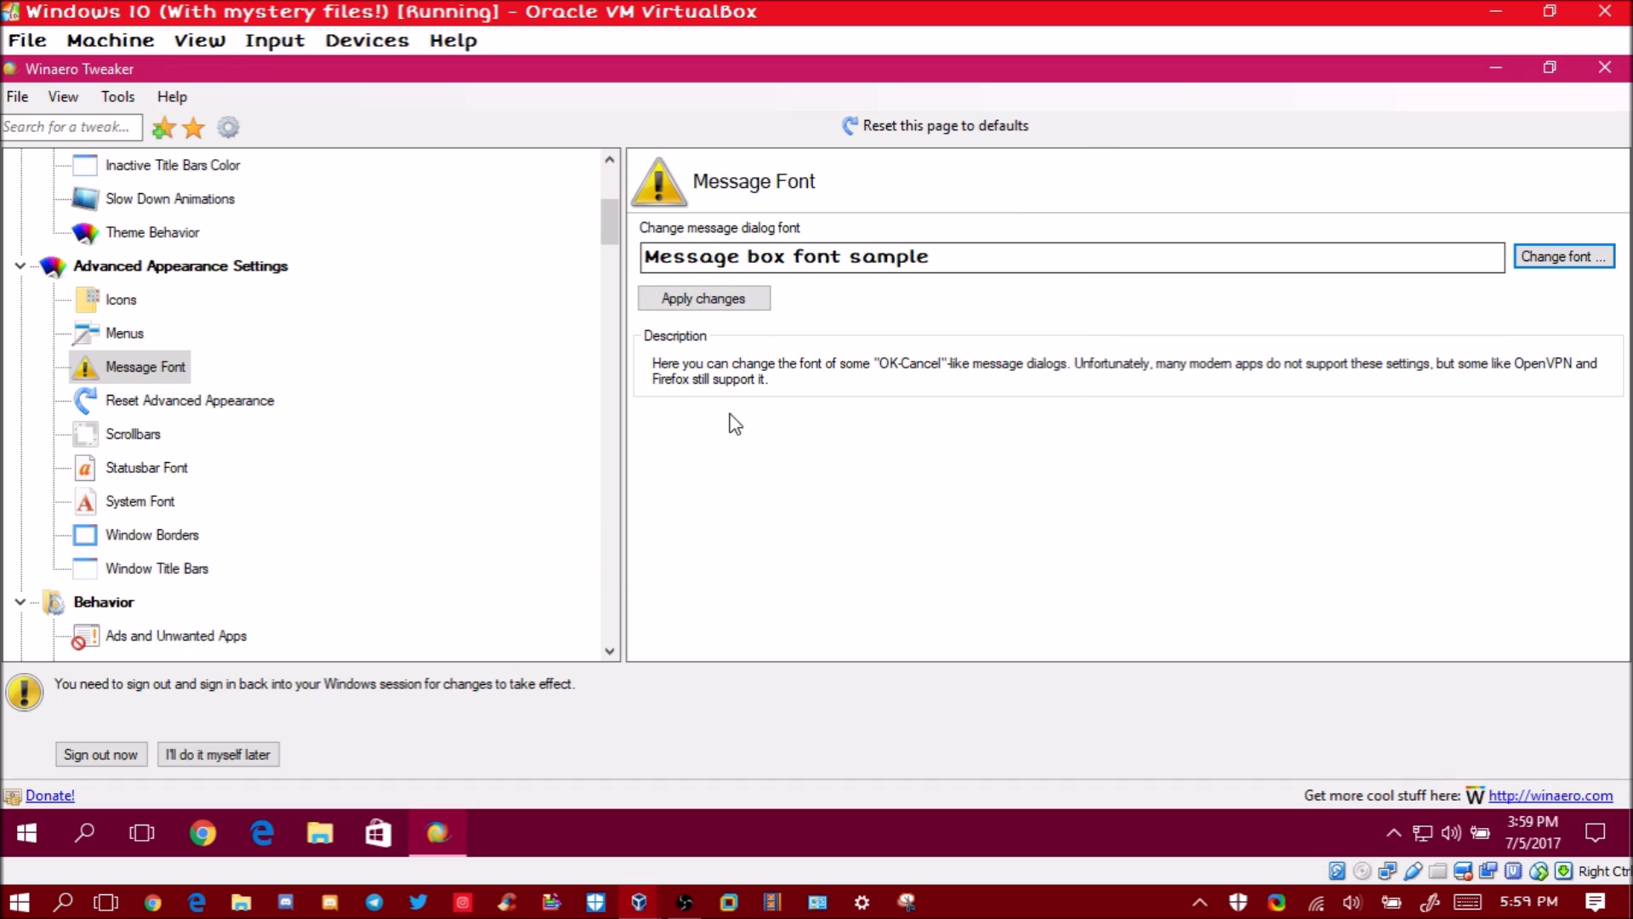
{"action": "left_click", "coordinate": [713, 300]}
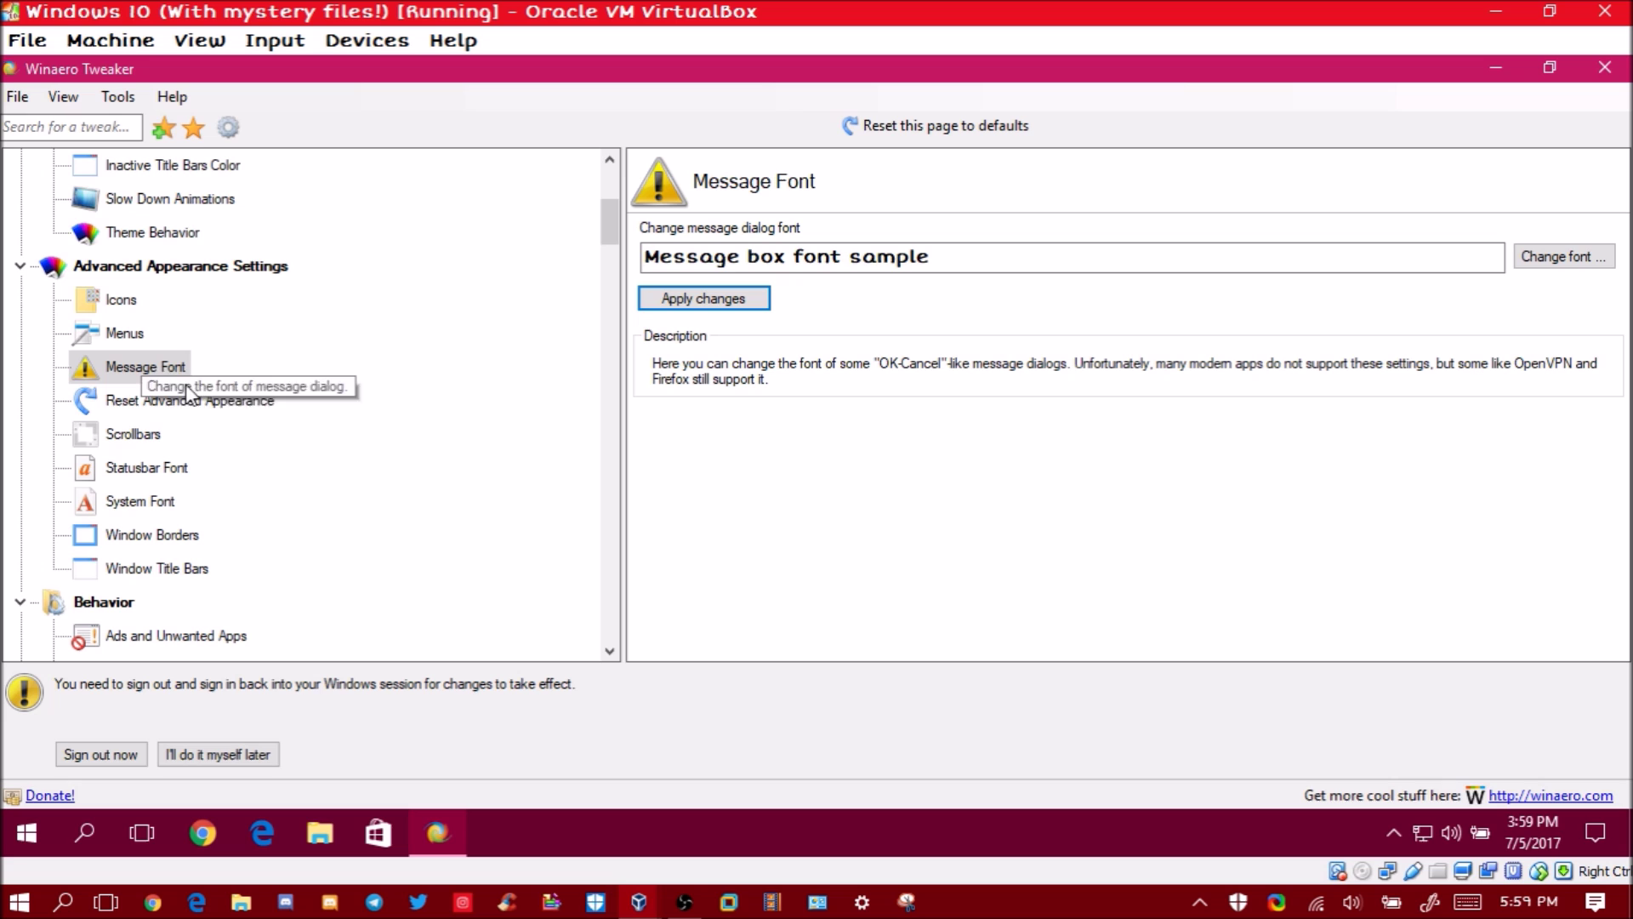
{"action": "left_click", "coordinate": [171, 442]}
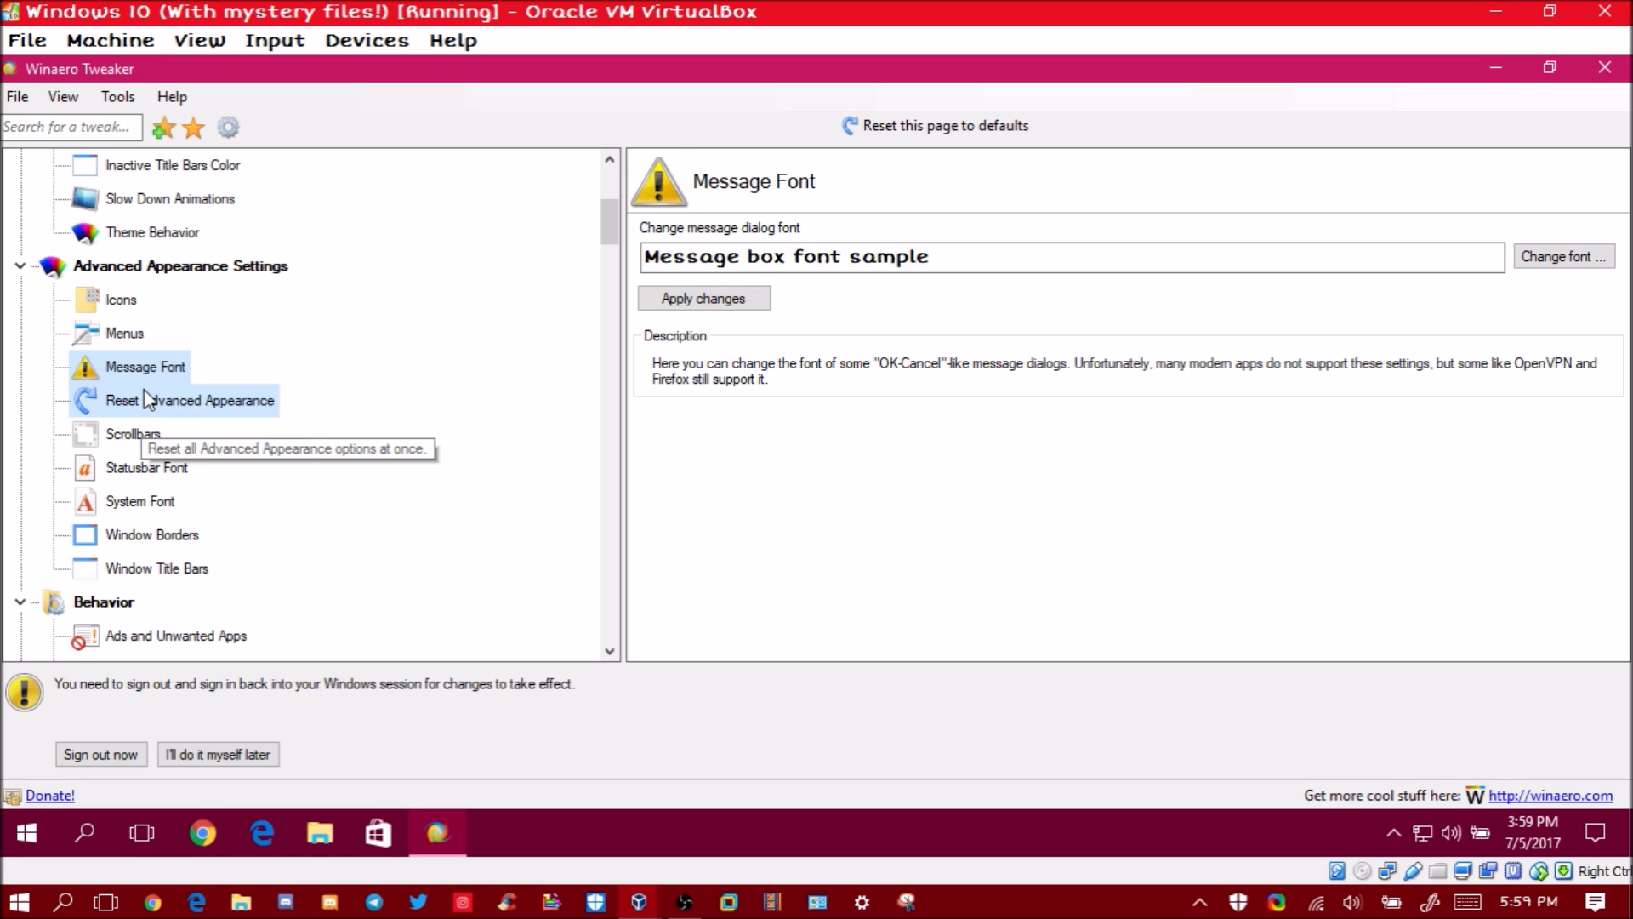
Set the status bar font to Short Stack Bold and apply it
{"action": "left_click", "coordinate": [157, 403]}
{"action": "left_click", "coordinate": [134, 432]}
{"action": "left_click", "coordinate": [146, 472]}
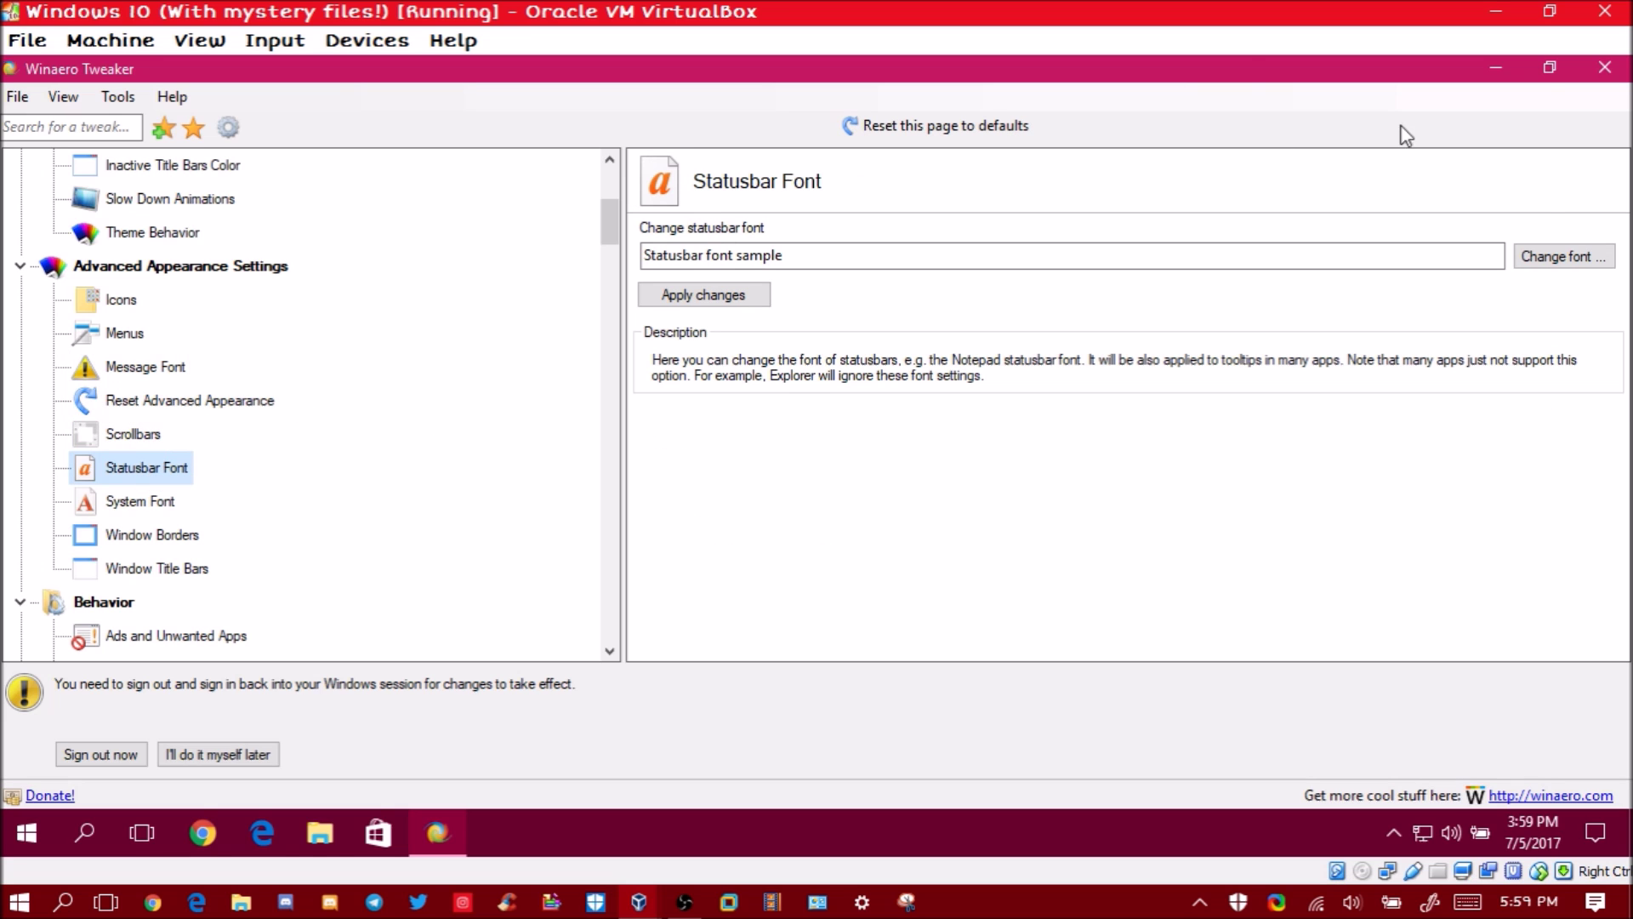
{"action": "left_click", "coordinate": [1559, 258]}
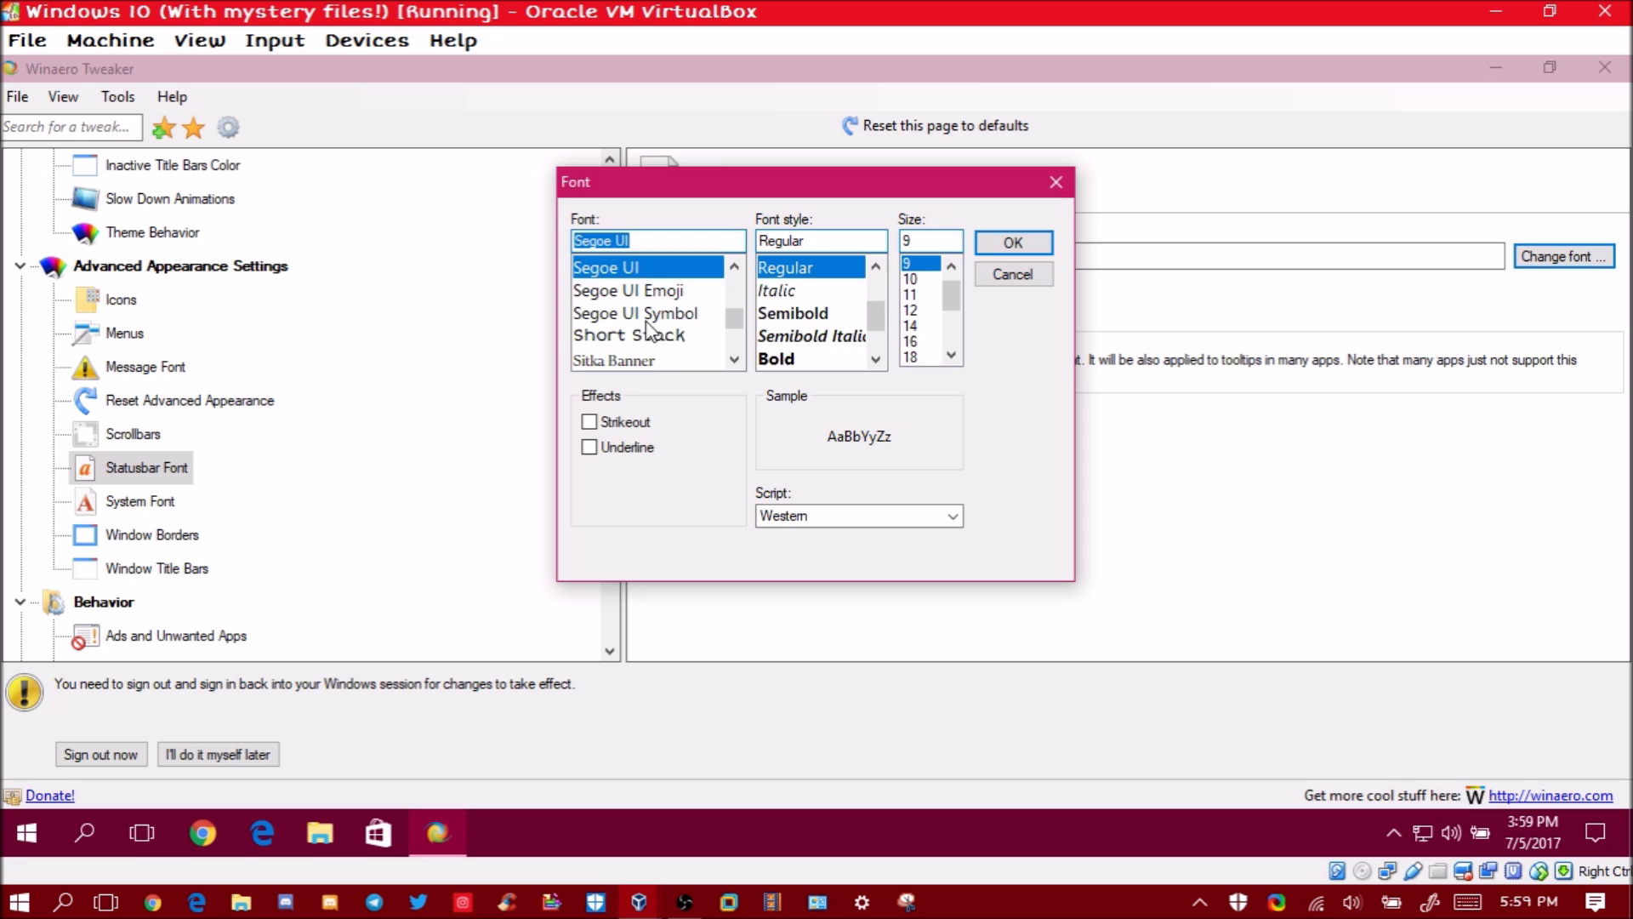
{"action": "left_click", "coordinate": [649, 334]}
{"action": "left_click", "coordinate": [787, 313]}
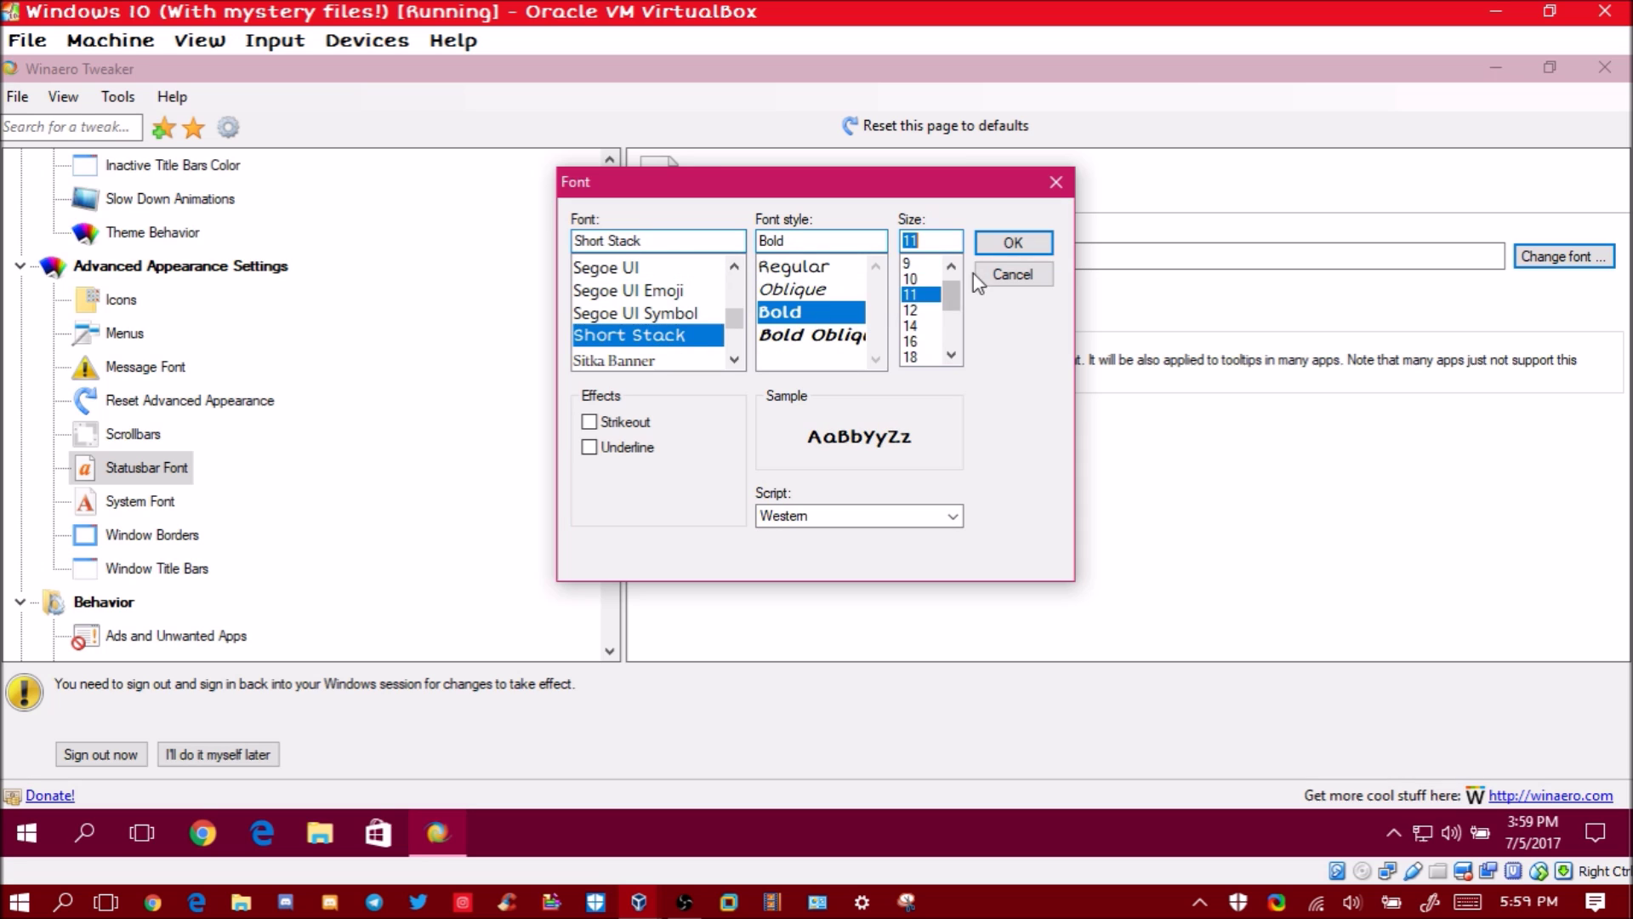
{"action": "left_click", "coordinate": [1013, 243]}
{"action": "left_click", "coordinate": [716, 304]}
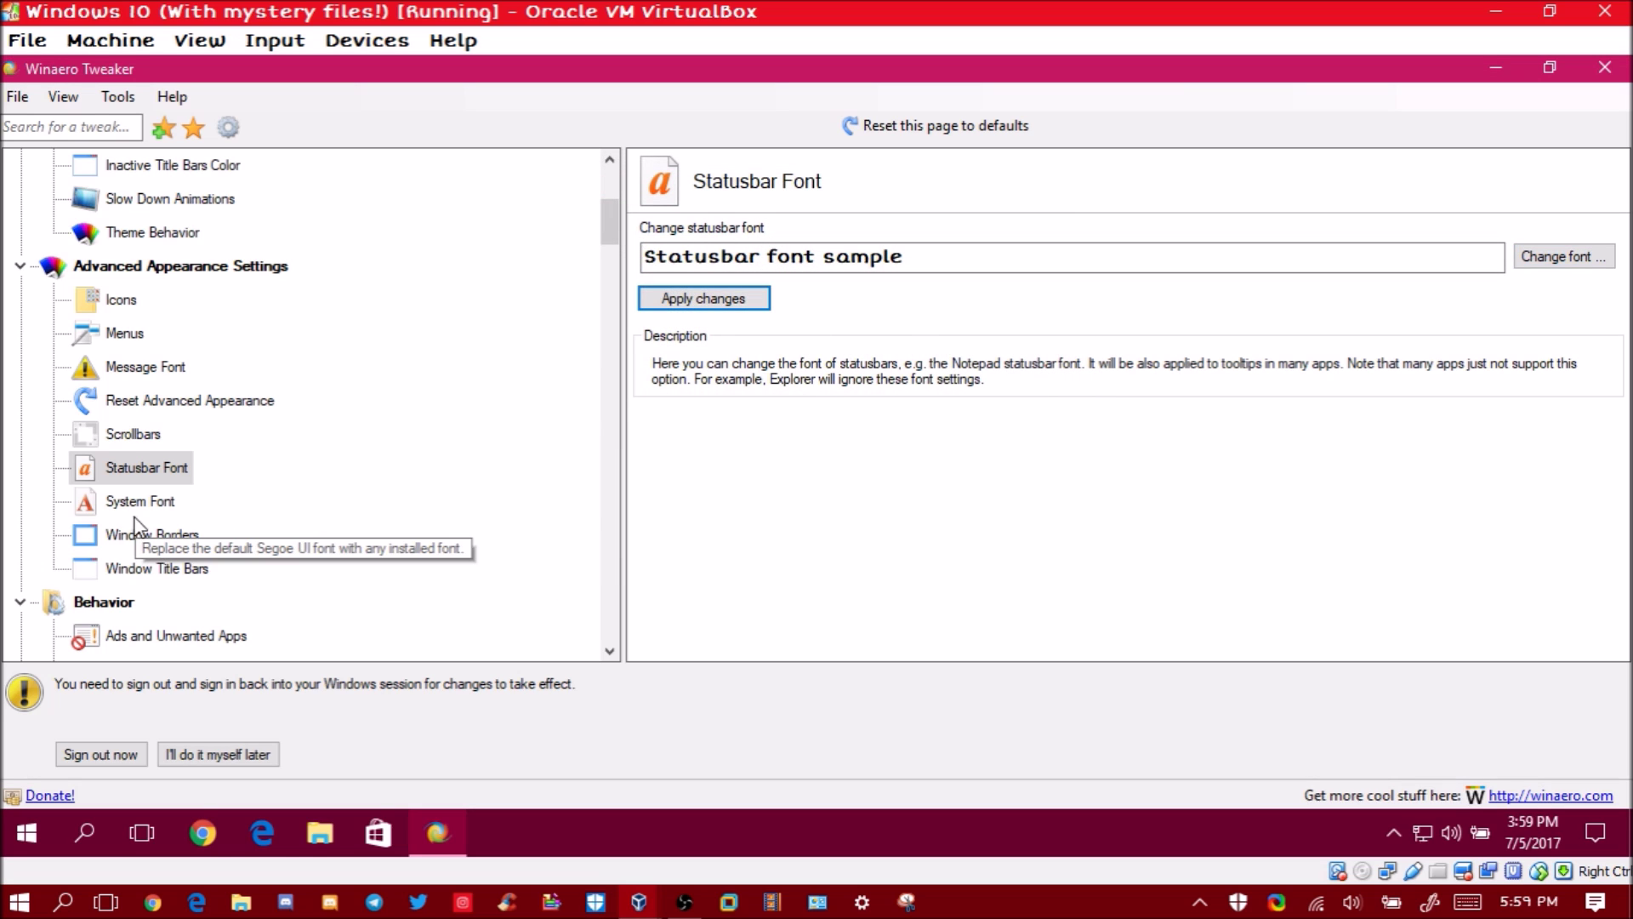
Choose Short Stack as the system font
{"action": "left_click", "coordinate": [226, 503]}
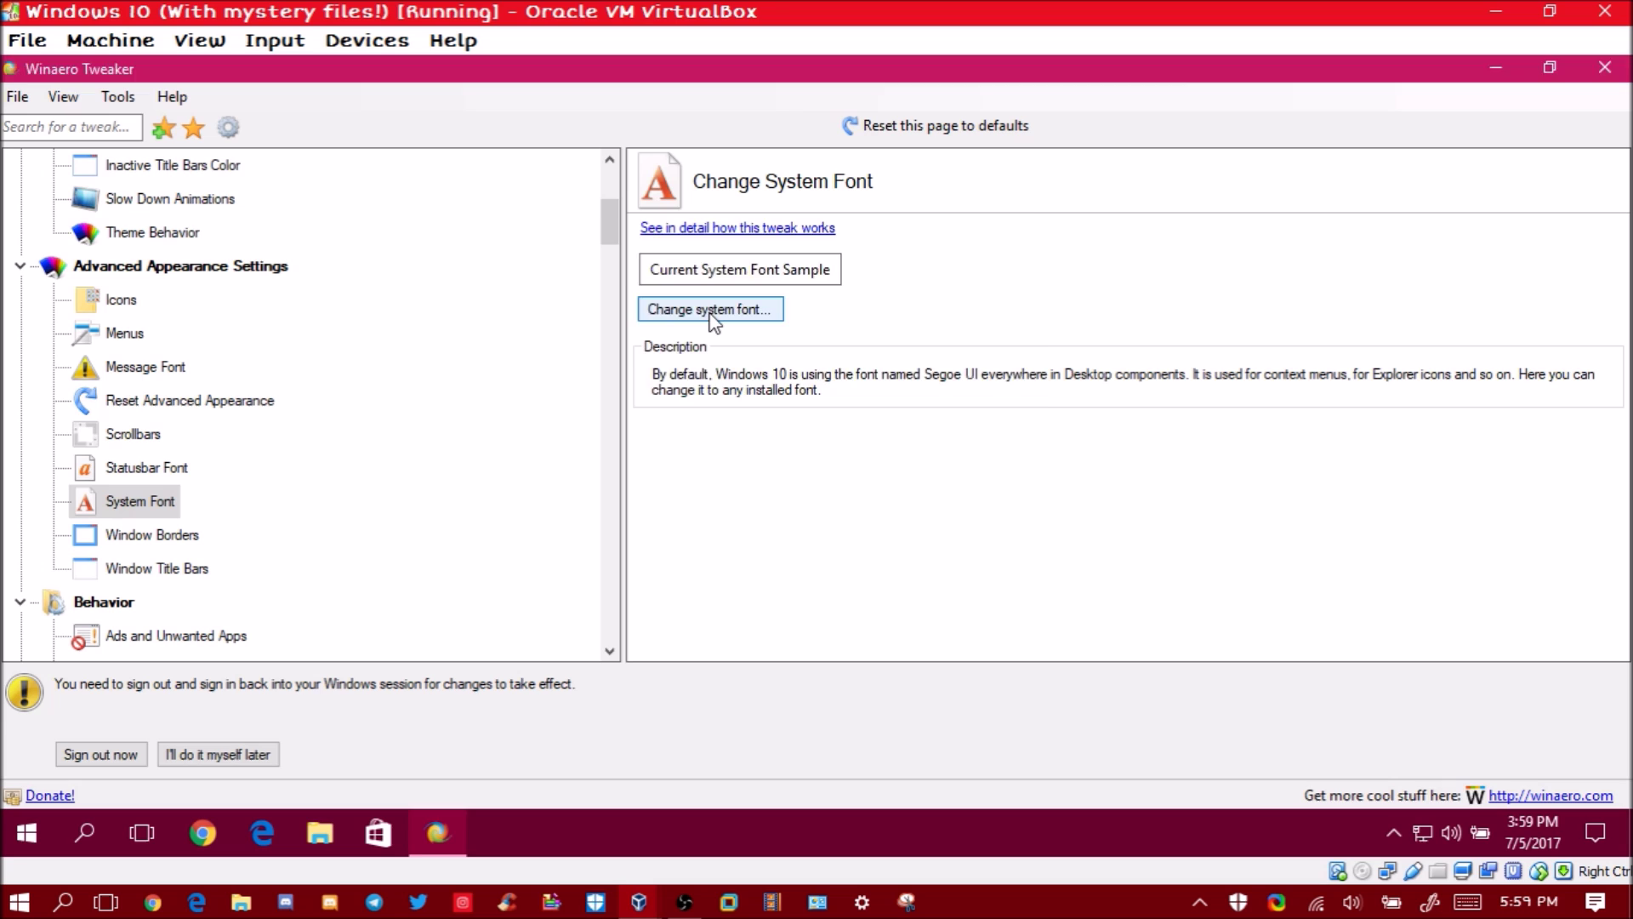
{"action": "left_click", "coordinate": [685, 307]}
{"action": "scroll", "coordinate": [718, 327], "scroll_direction": "down", "scroll_amount": 5}
{"action": "scroll", "coordinate": [719, 327], "scroll_direction": "down", "scroll_amount": 10}
{"action": "scroll", "coordinate": [719, 328], "scroll_direction": "up", "scroll_amount": 5}
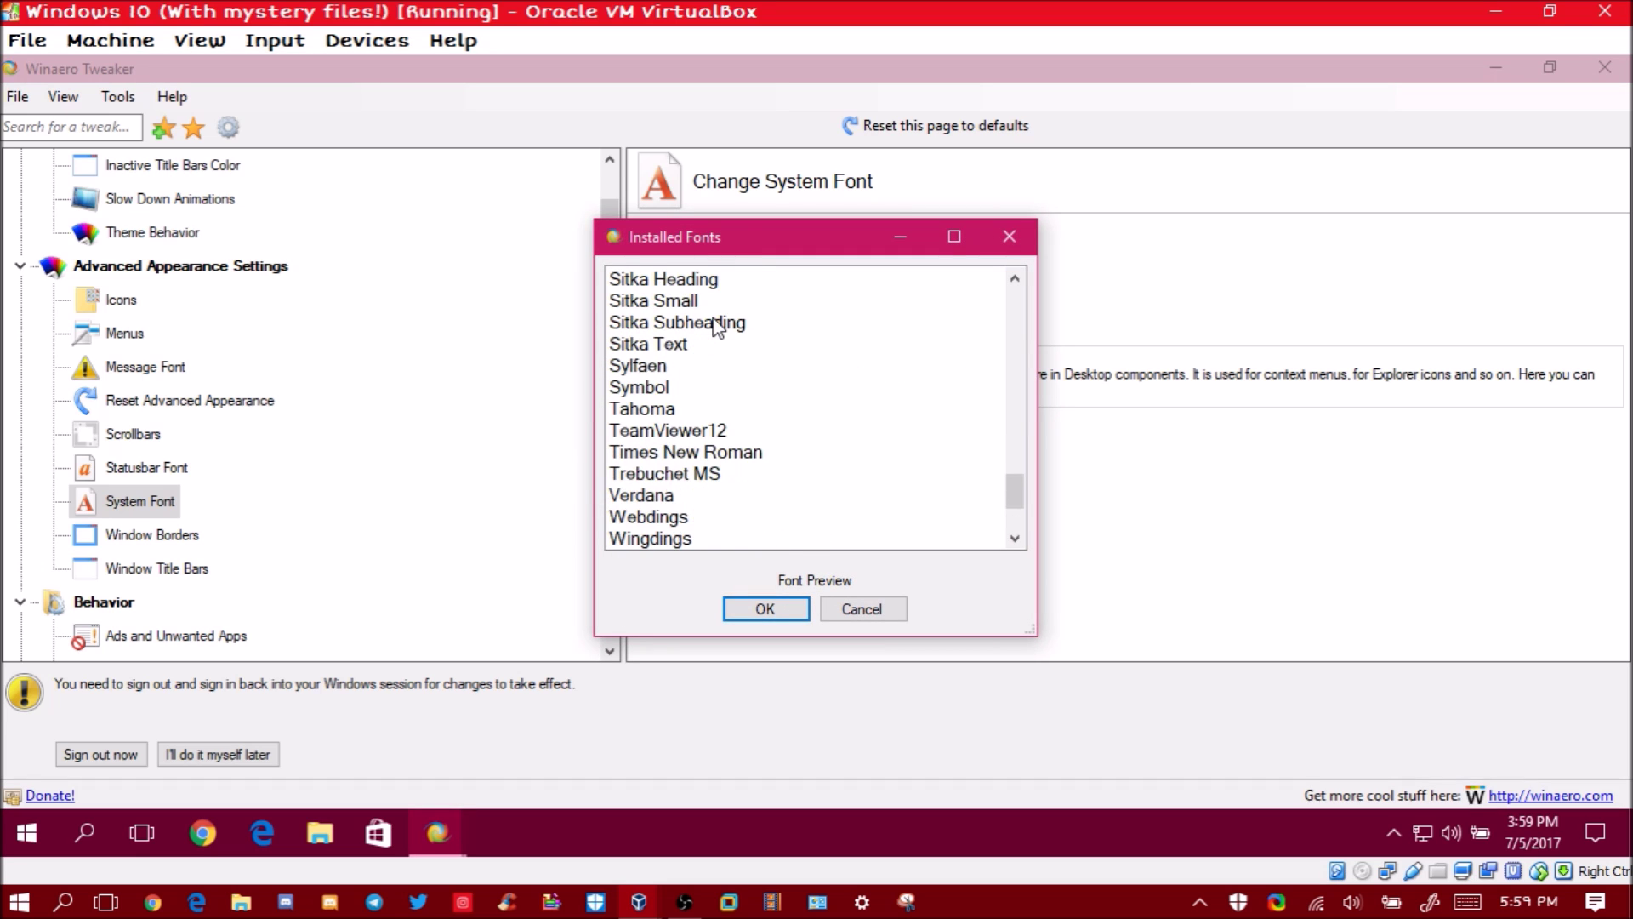
{"action": "left_click", "coordinate": [676, 366]}
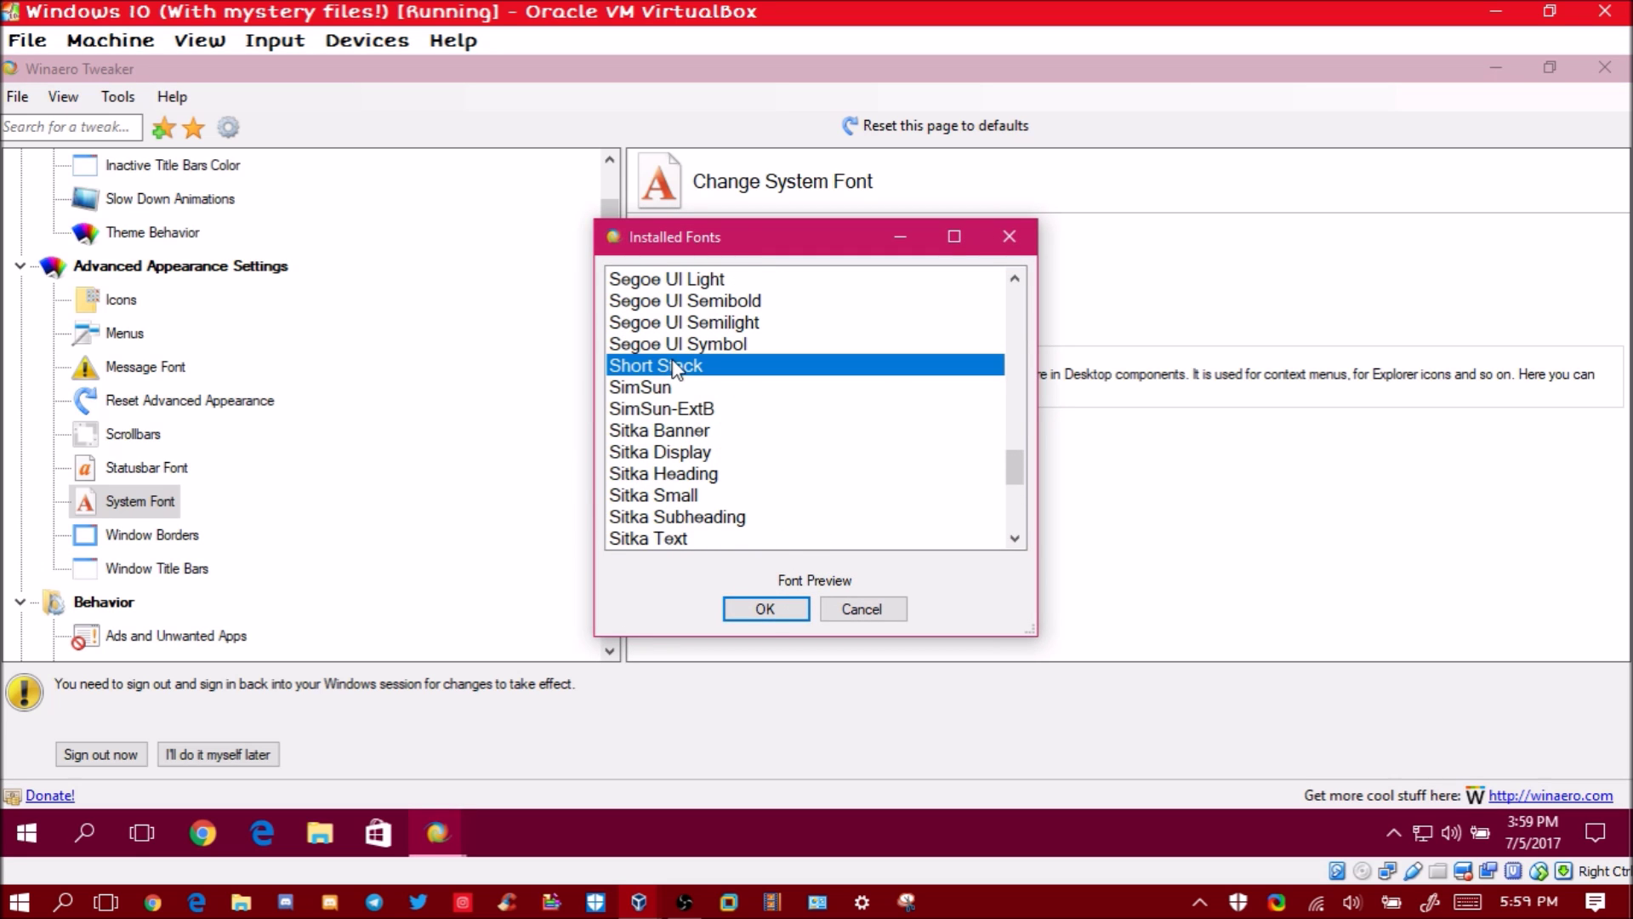
{"action": "left_click", "coordinate": [765, 609]}
Set the window title bar font to Short Stack Bold and apply it
{"action": "scroll", "coordinate": [325, 412], "scroll_direction": "down", "scroll_amount": 1}
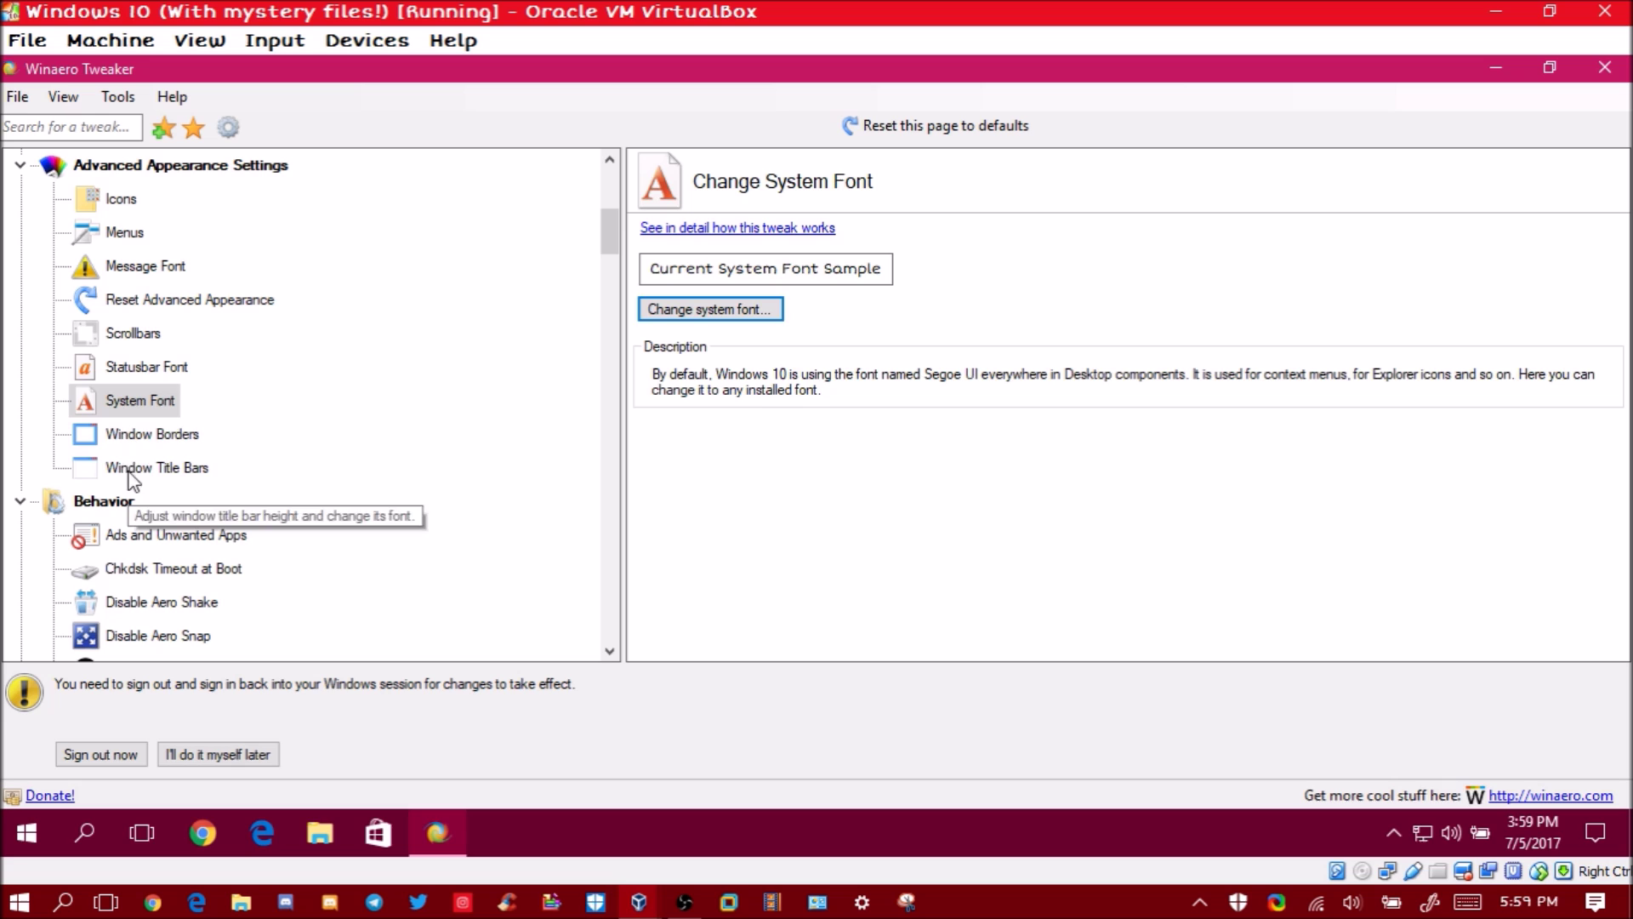
{"action": "left_click", "coordinate": [145, 434]}
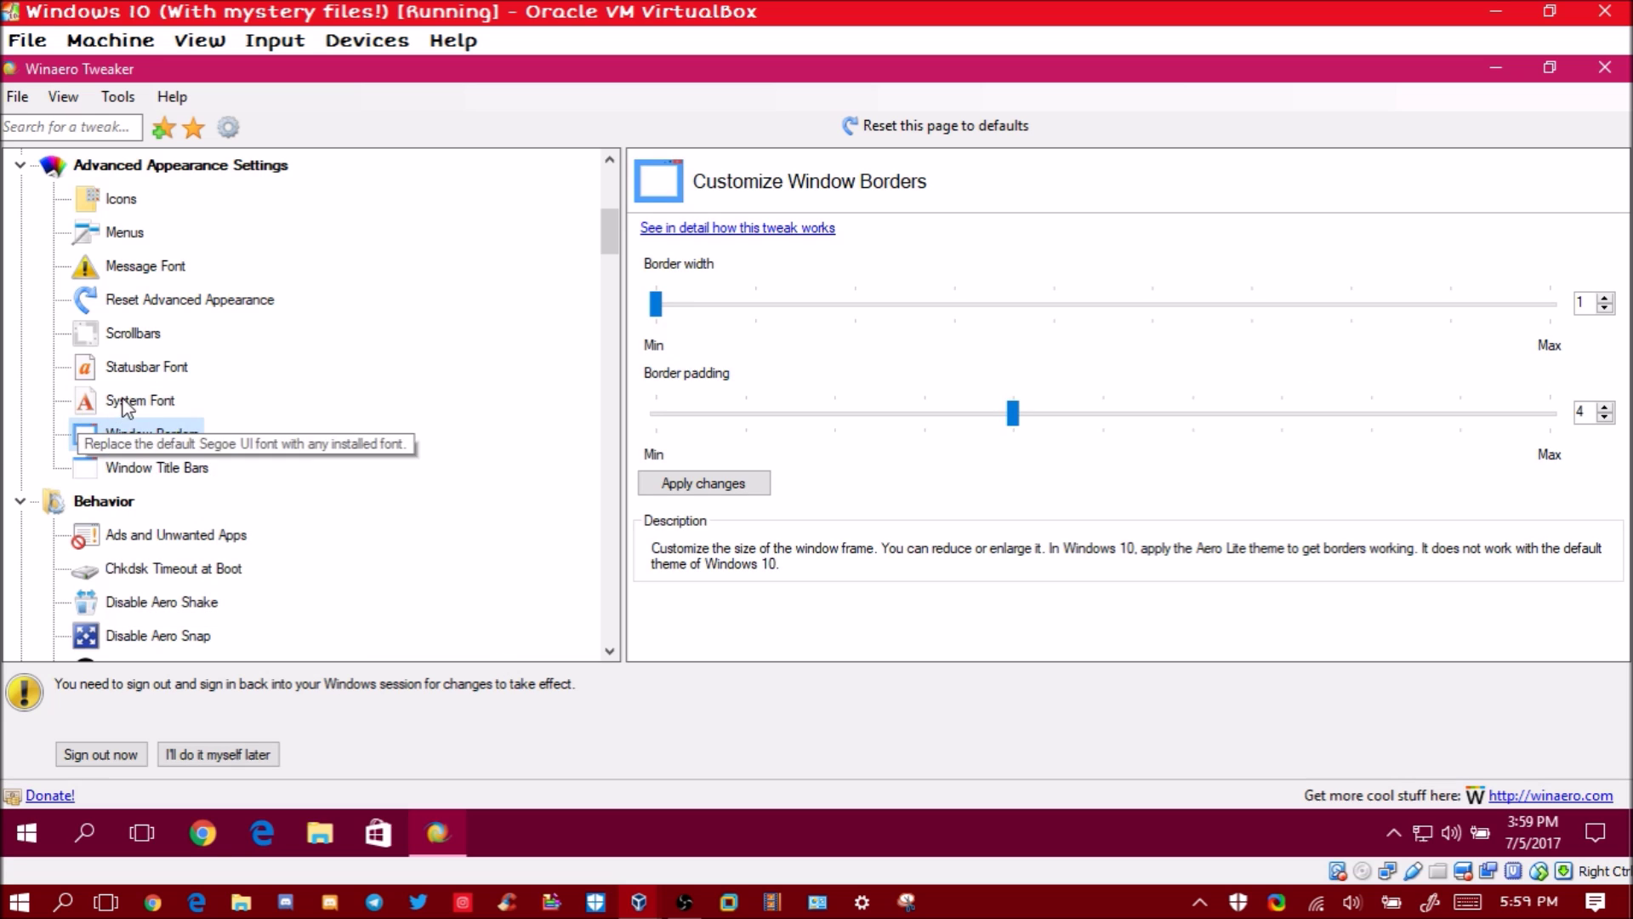
{"action": "left_click", "coordinate": [162, 472]}
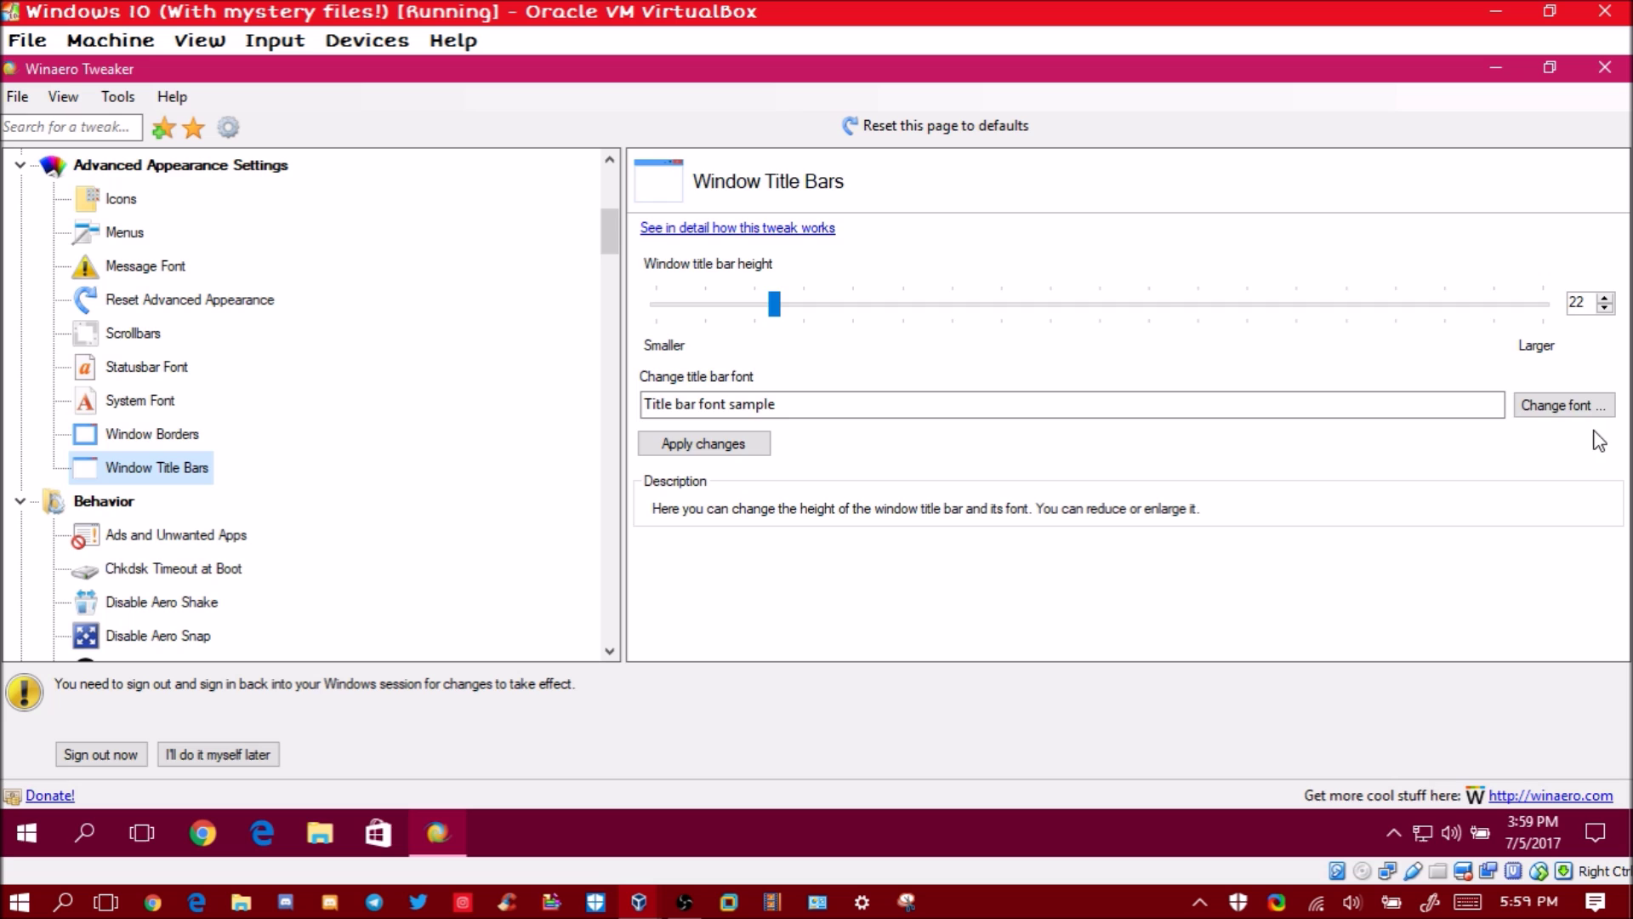
{"action": "left_click", "coordinate": [1563, 405]}
{"action": "left_click", "coordinate": [640, 336]}
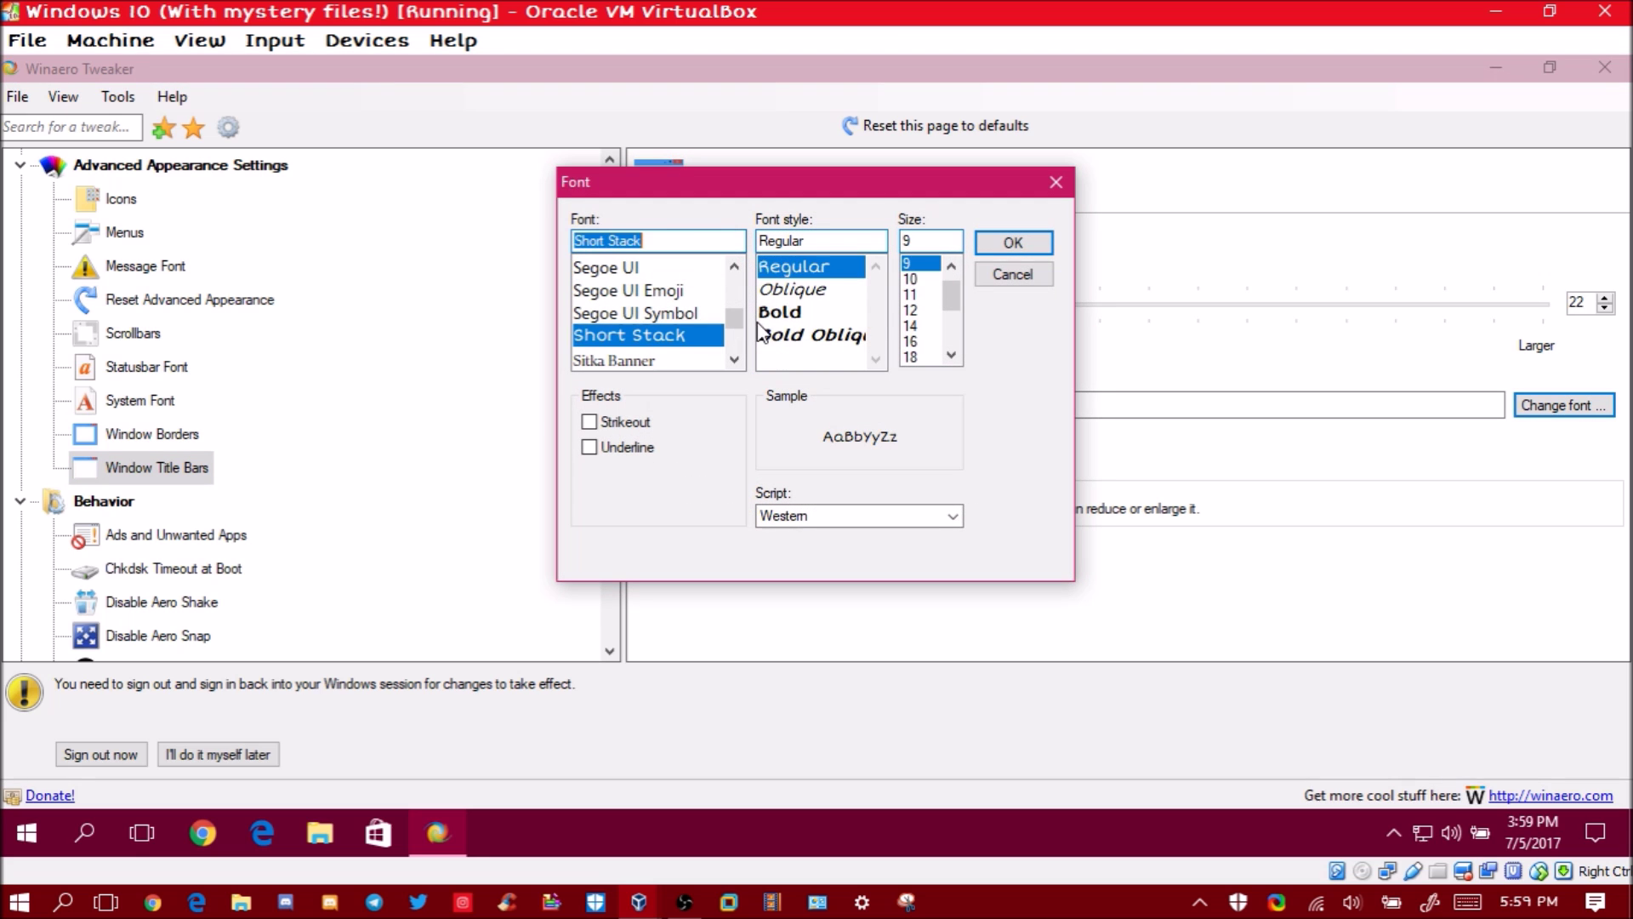
{"action": "left_click", "coordinate": [855, 315]}
{"action": "left_click", "coordinate": [1020, 243]}
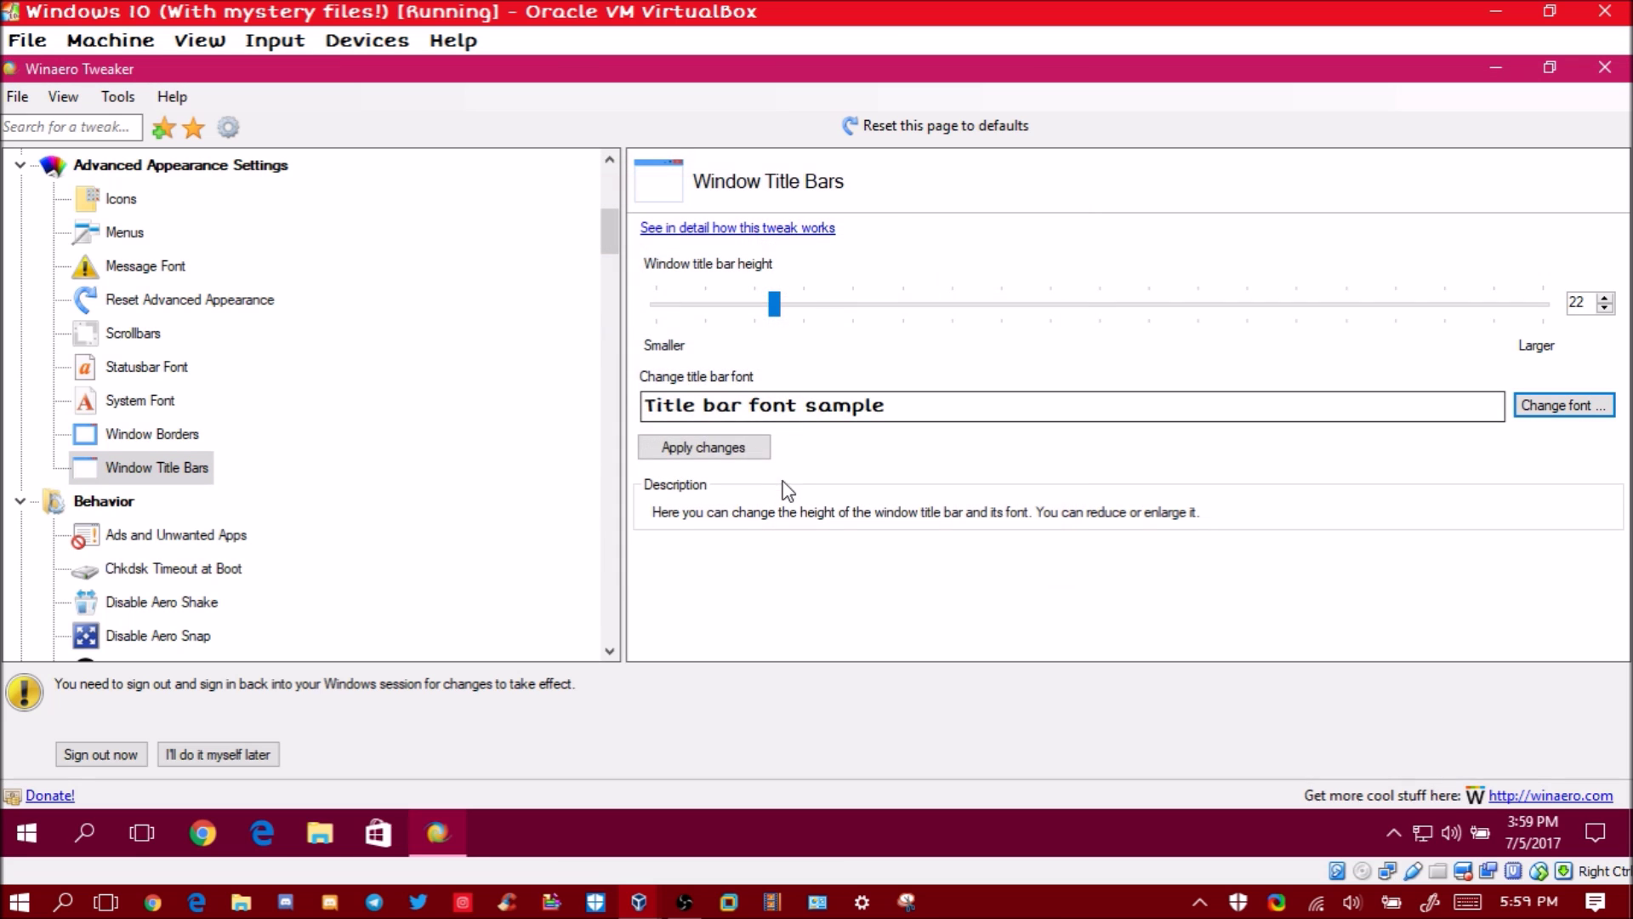
{"action": "left_click", "coordinate": [733, 448]}
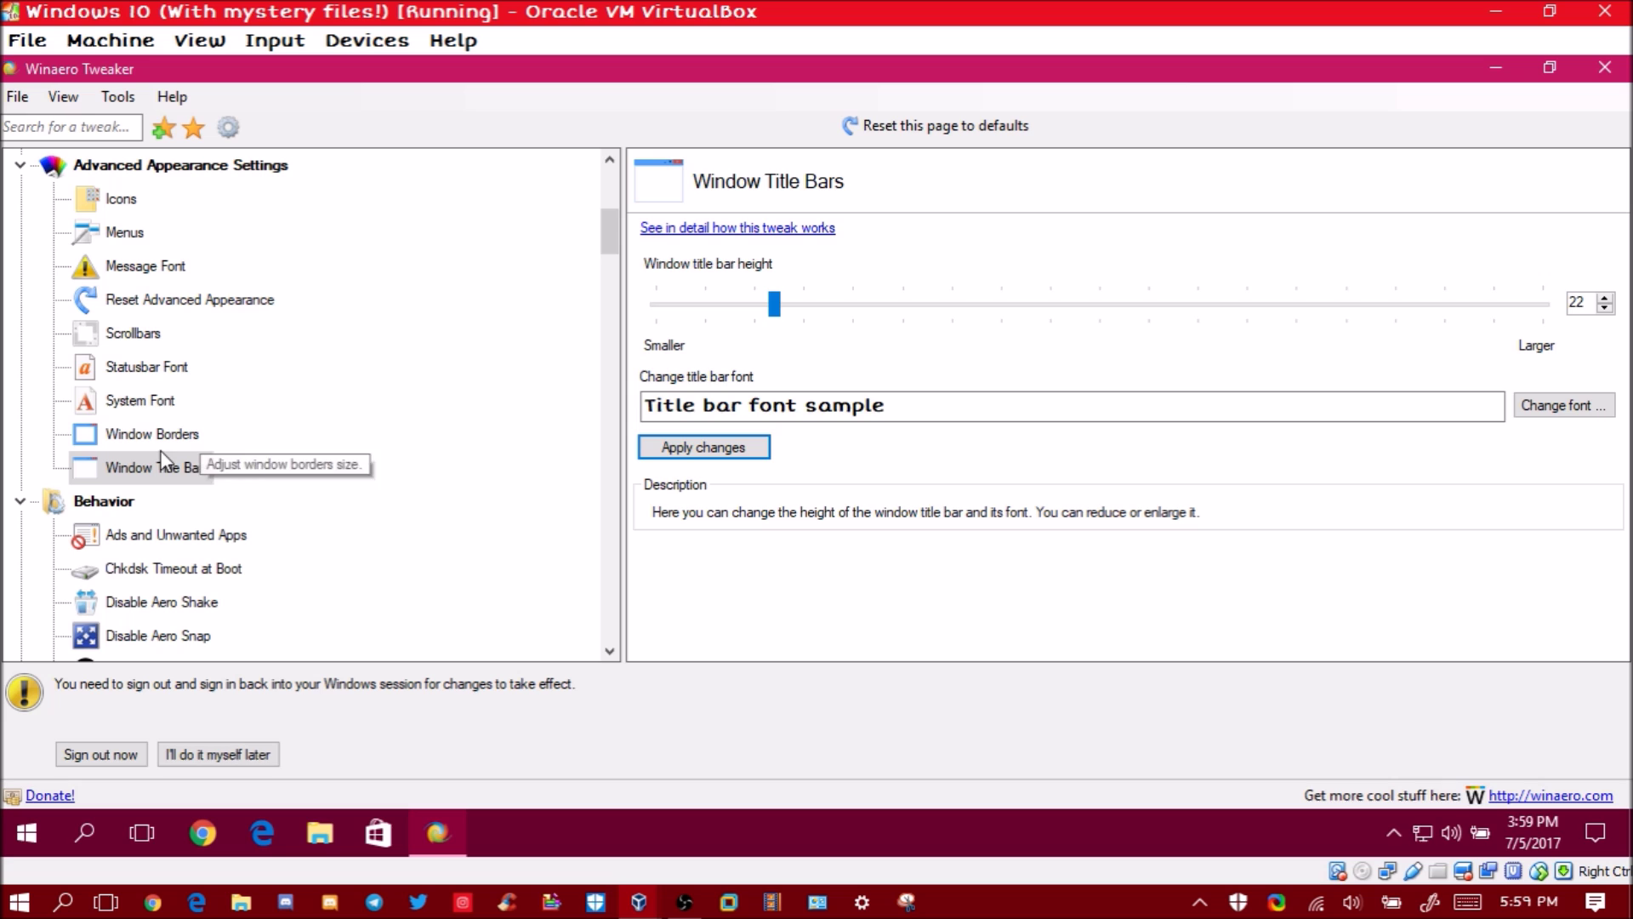
{"action": "left_click", "coordinate": [185, 435]}
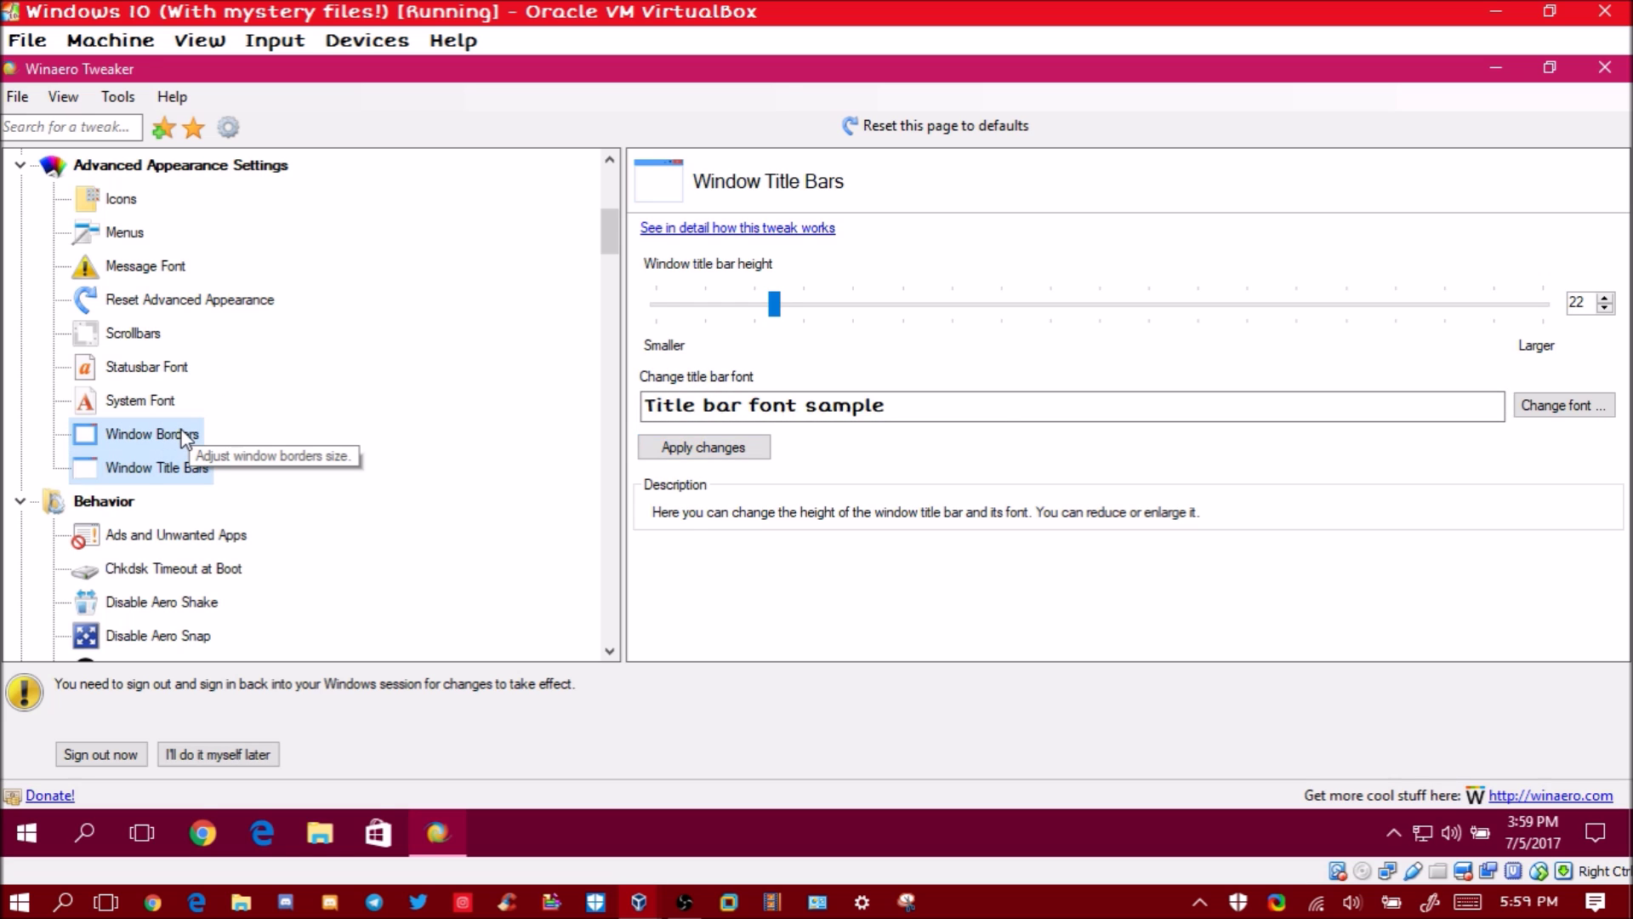
{"action": "left_click", "coordinate": [143, 401]}
{"action": "left_click", "coordinate": [140, 373]}
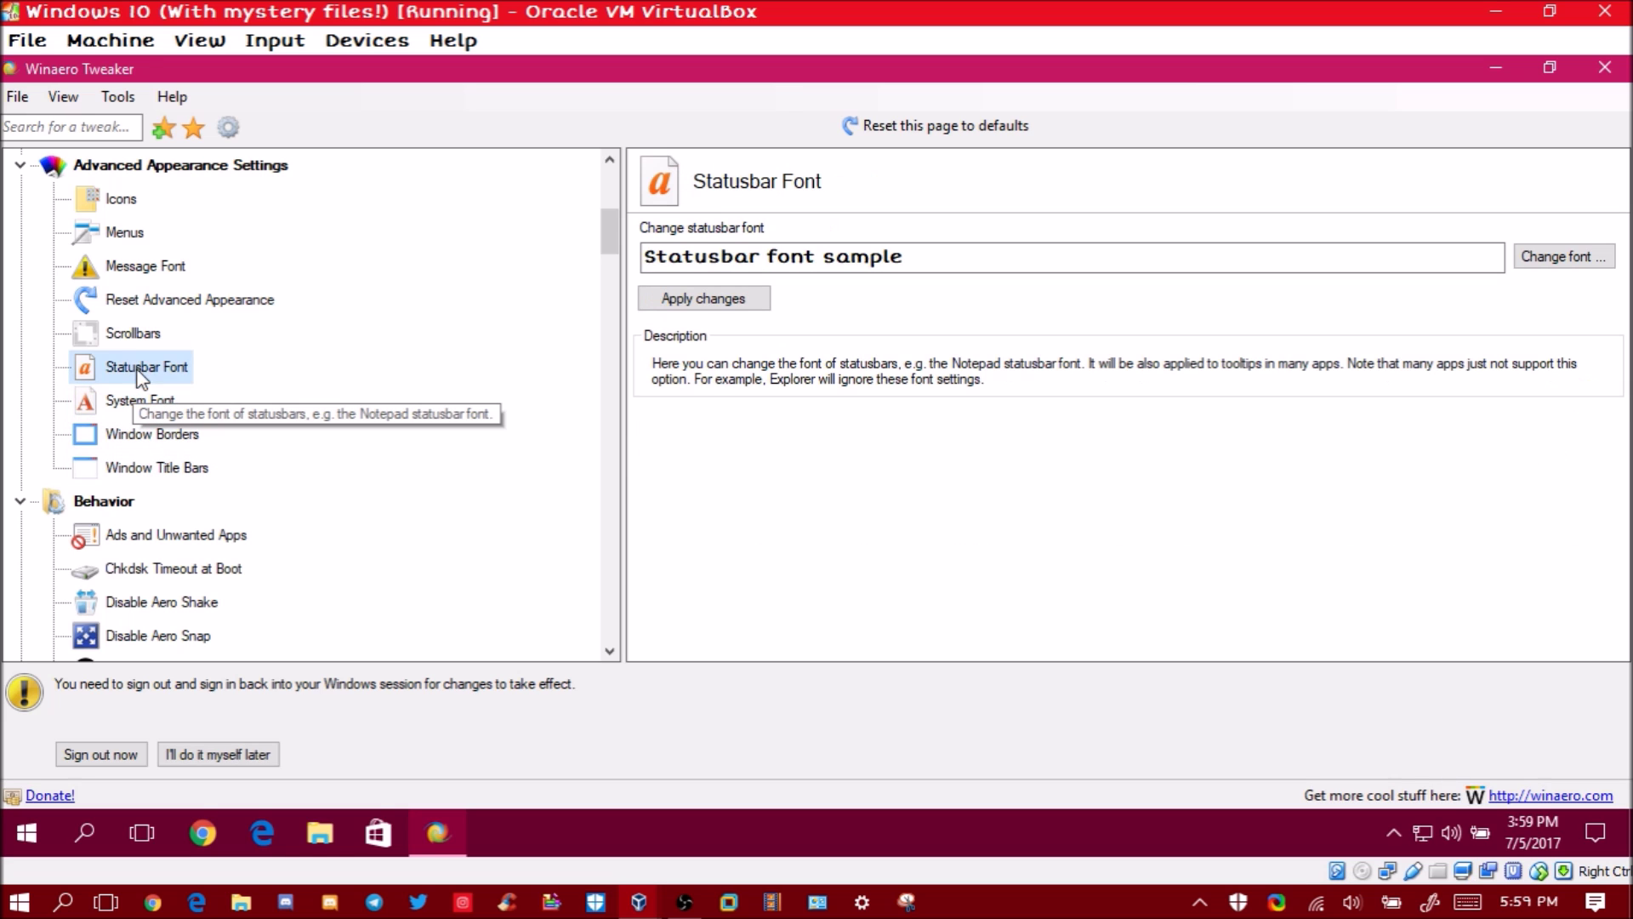
{"action": "left_click", "coordinate": [138, 339]}
{"action": "left_click", "coordinate": [141, 301]}
{"action": "left_click", "coordinate": [135, 266]}
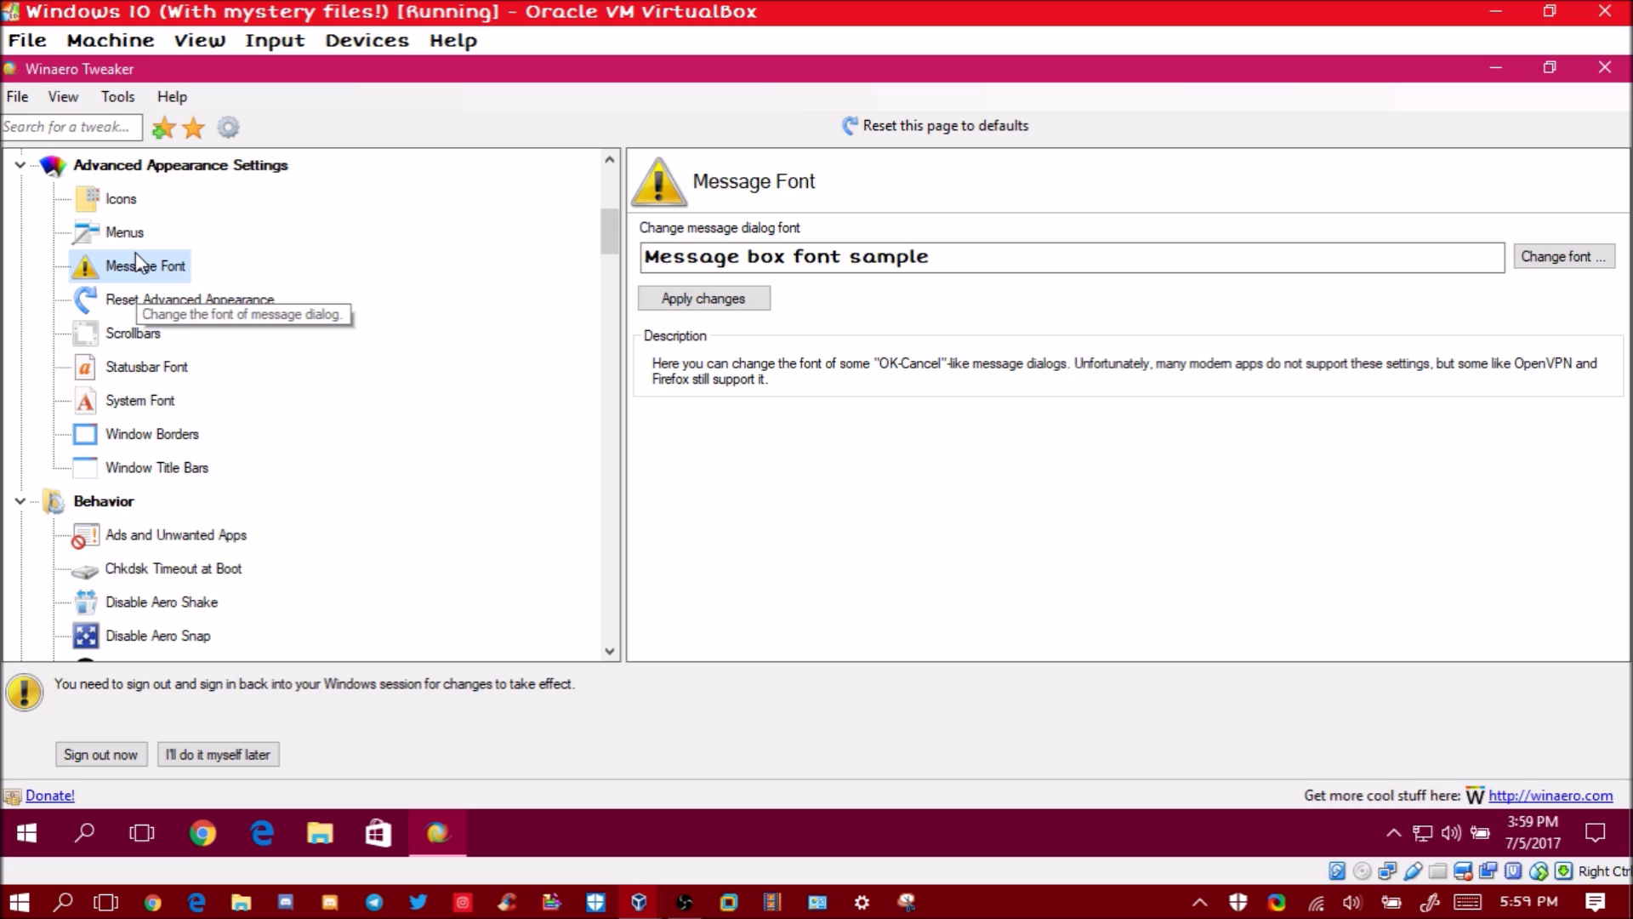
{"action": "left_click", "coordinate": [127, 233]}
{"action": "left_click", "coordinate": [115, 204]}
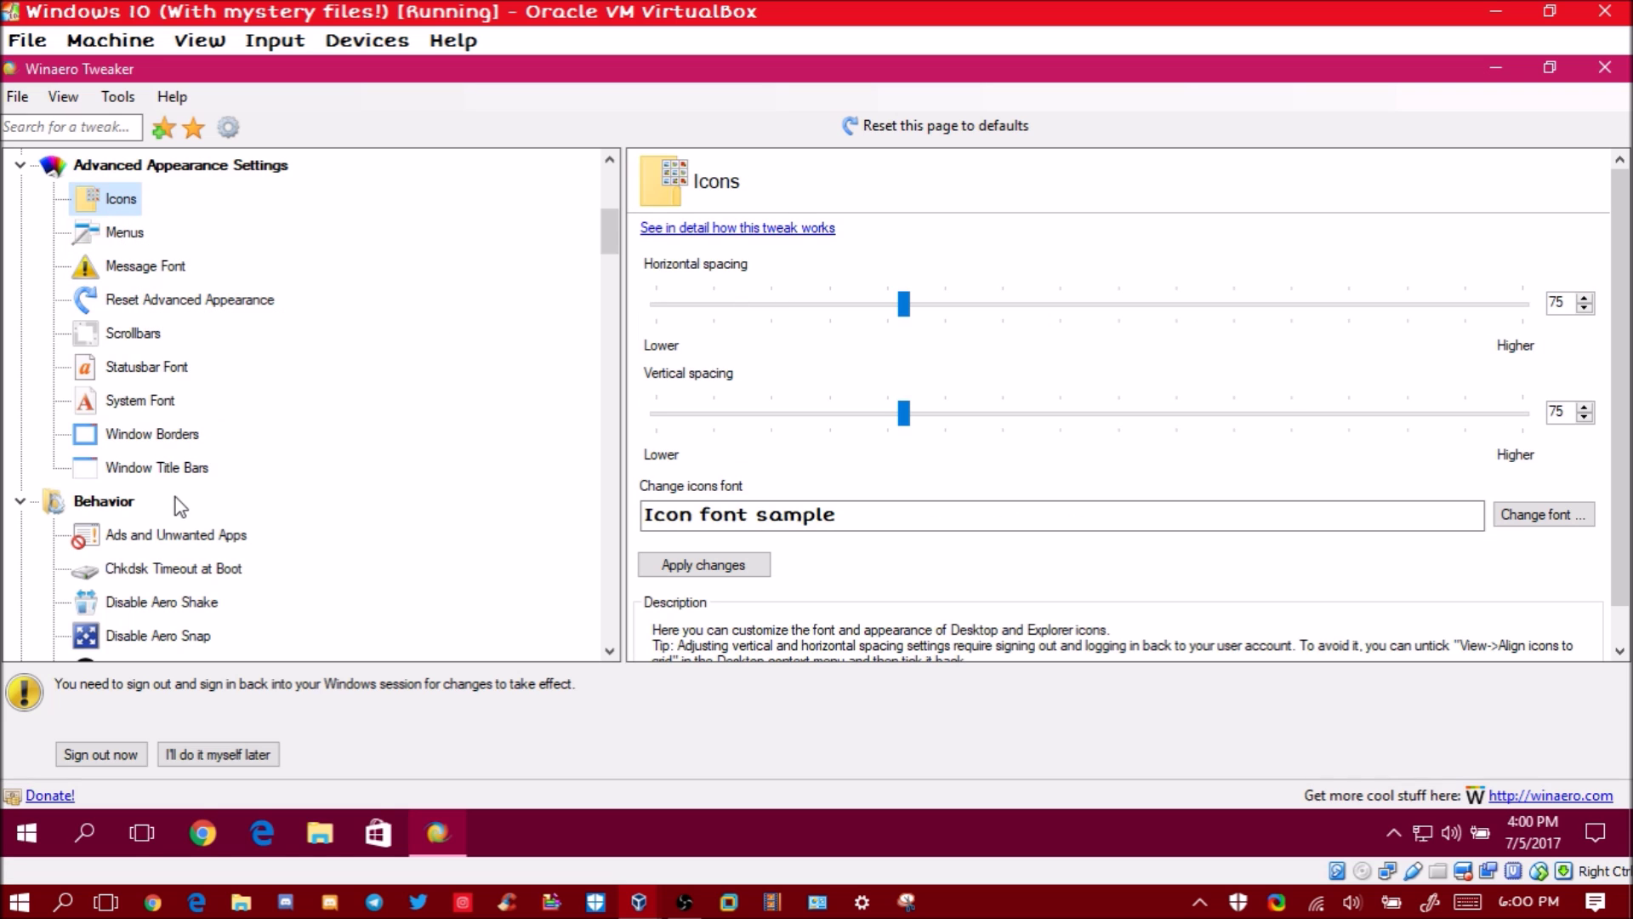
{"action": "left_click", "coordinate": [125, 478]}
{"action": "left_click", "coordinate": [119, 201]}
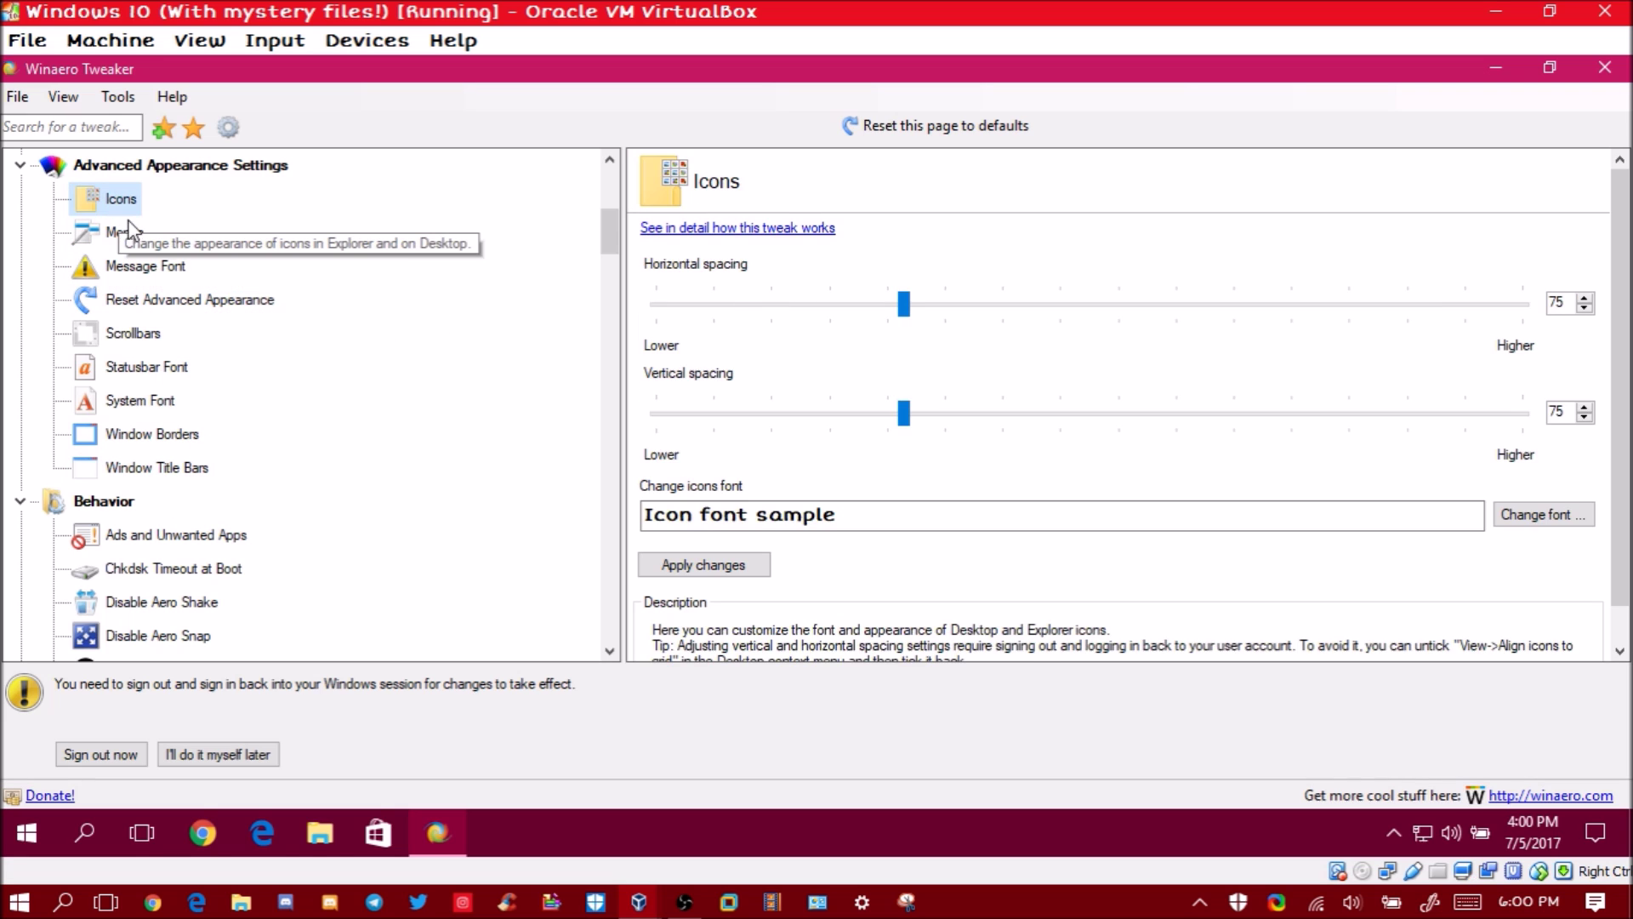
{"action": "left_click", "coordinate": [126, 232]}
{"action": "left_click", "coordinate": [150, 269]}
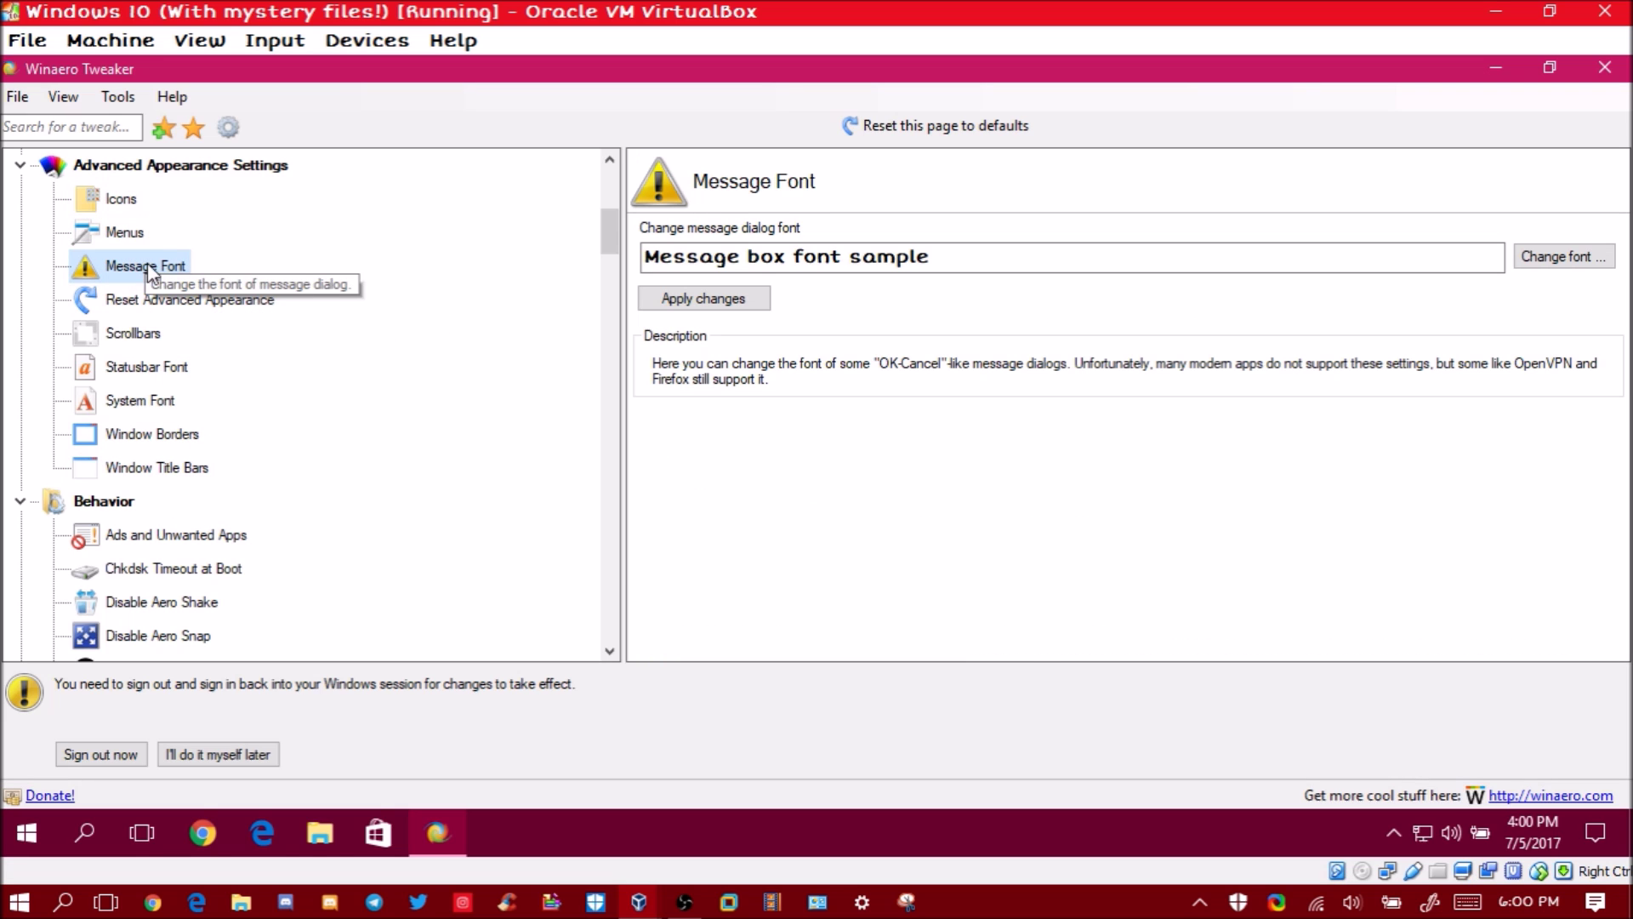
{"action": "left_click", "coordinate": [170, 367]}
{"action": "left_click", "coordinate": [140, 401]}
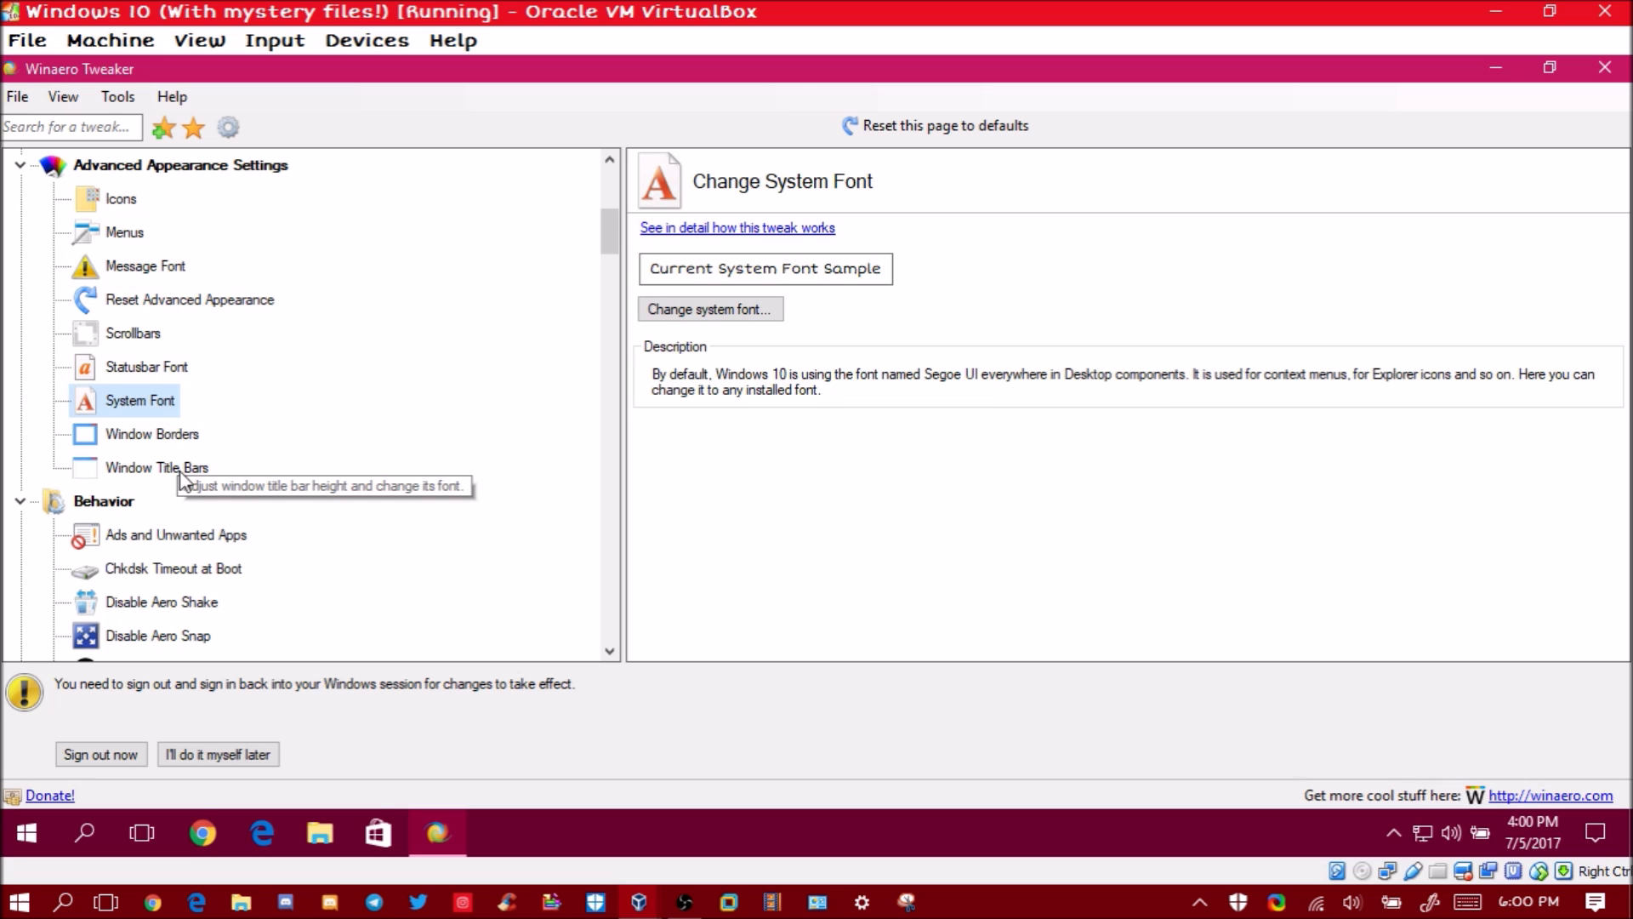
{"action": "left_click", "coordinate": [166, 441]}
{"action": "left_click", "coordinate": [172, 468]}
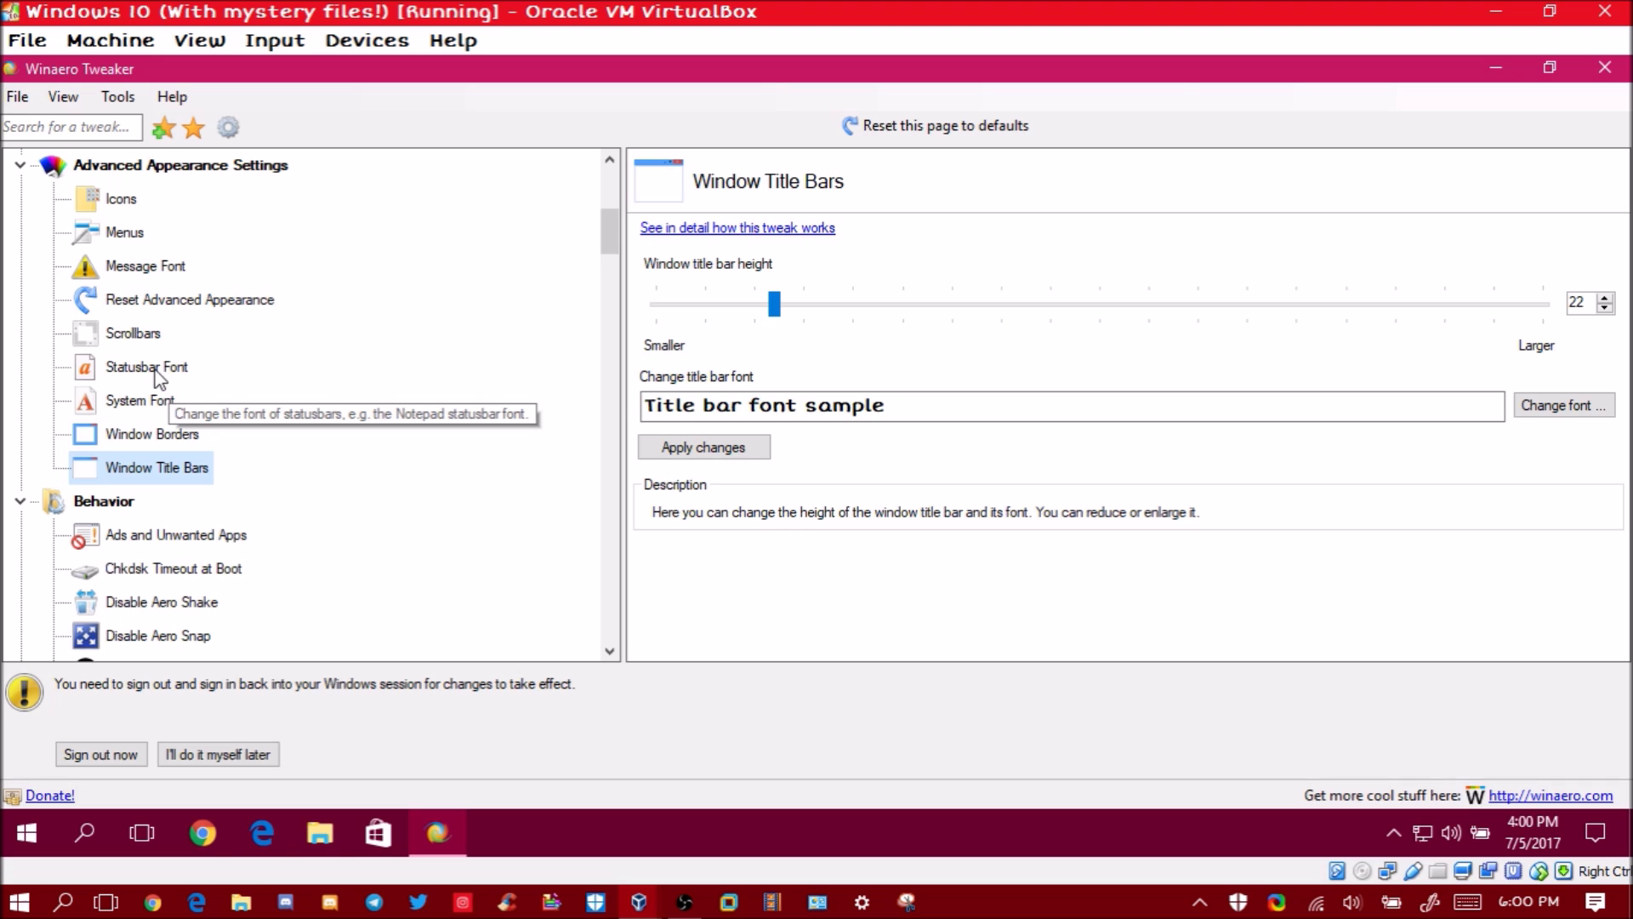
{"action": "left_click", "coordinate": [109, 175]}
{"action": "left_click", "coordinate": [125, 202]}
{"action": "left_click", "coordinate": [125, 230]}
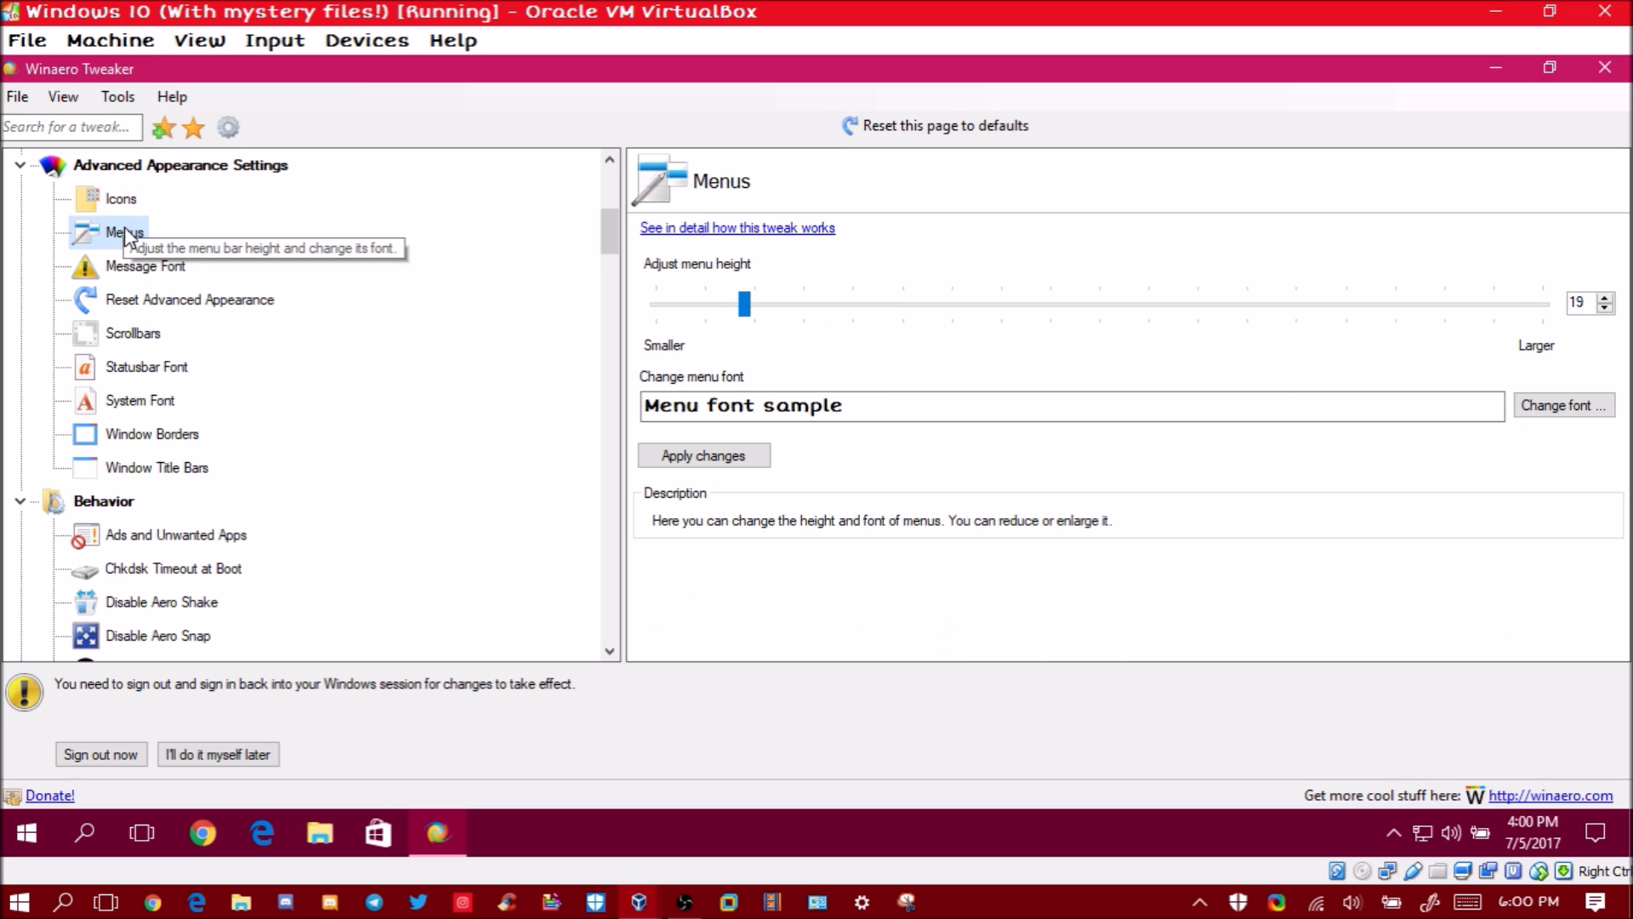
{"action": "left_click", "coordinate": [141, 266]}
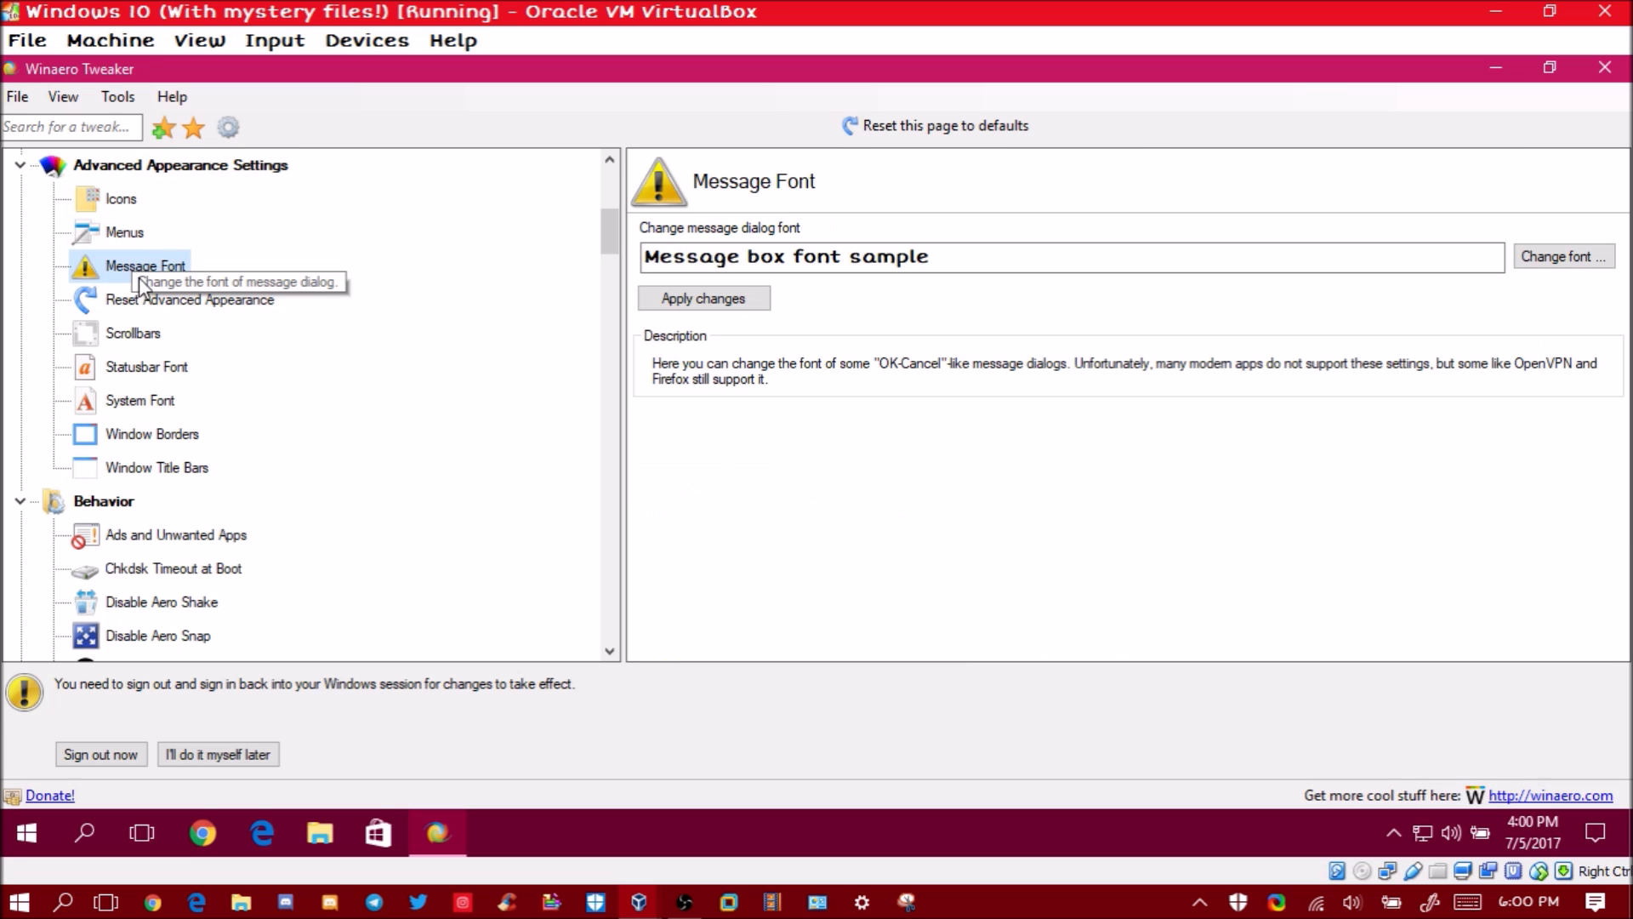
{"action": "left_click", "coordinate": [146, 367]}
{"action": "left_click", "coordinate": [150, 412]}
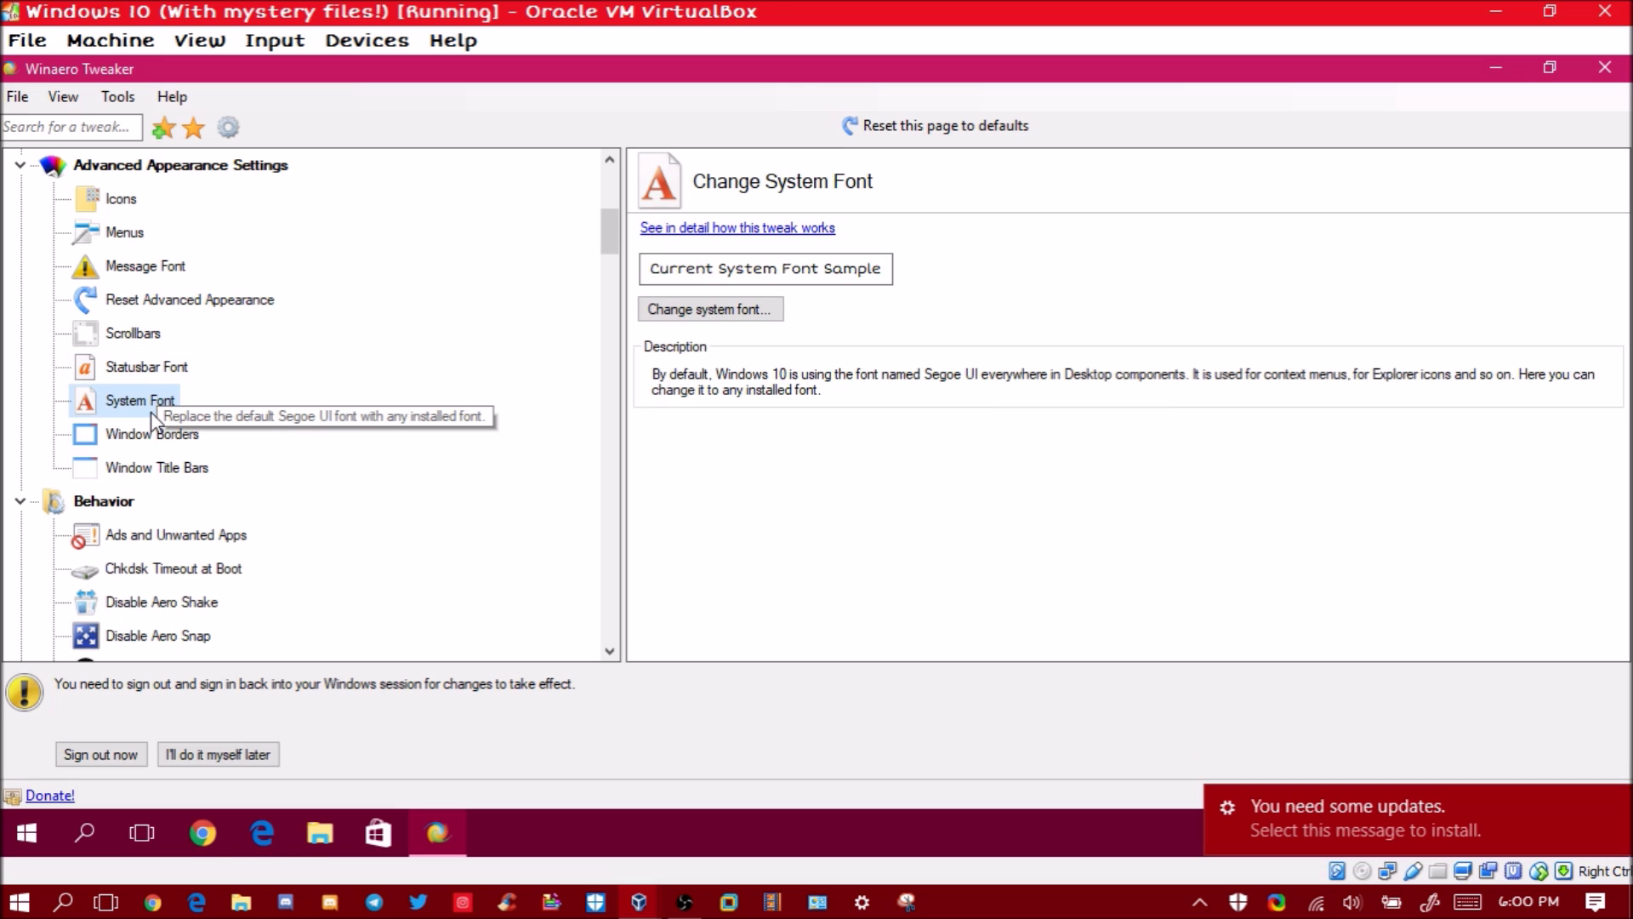
{"action": "left_click", "coordinate": [155, 435]}
{"action": "left_click", "coordinate": [174, 471]}
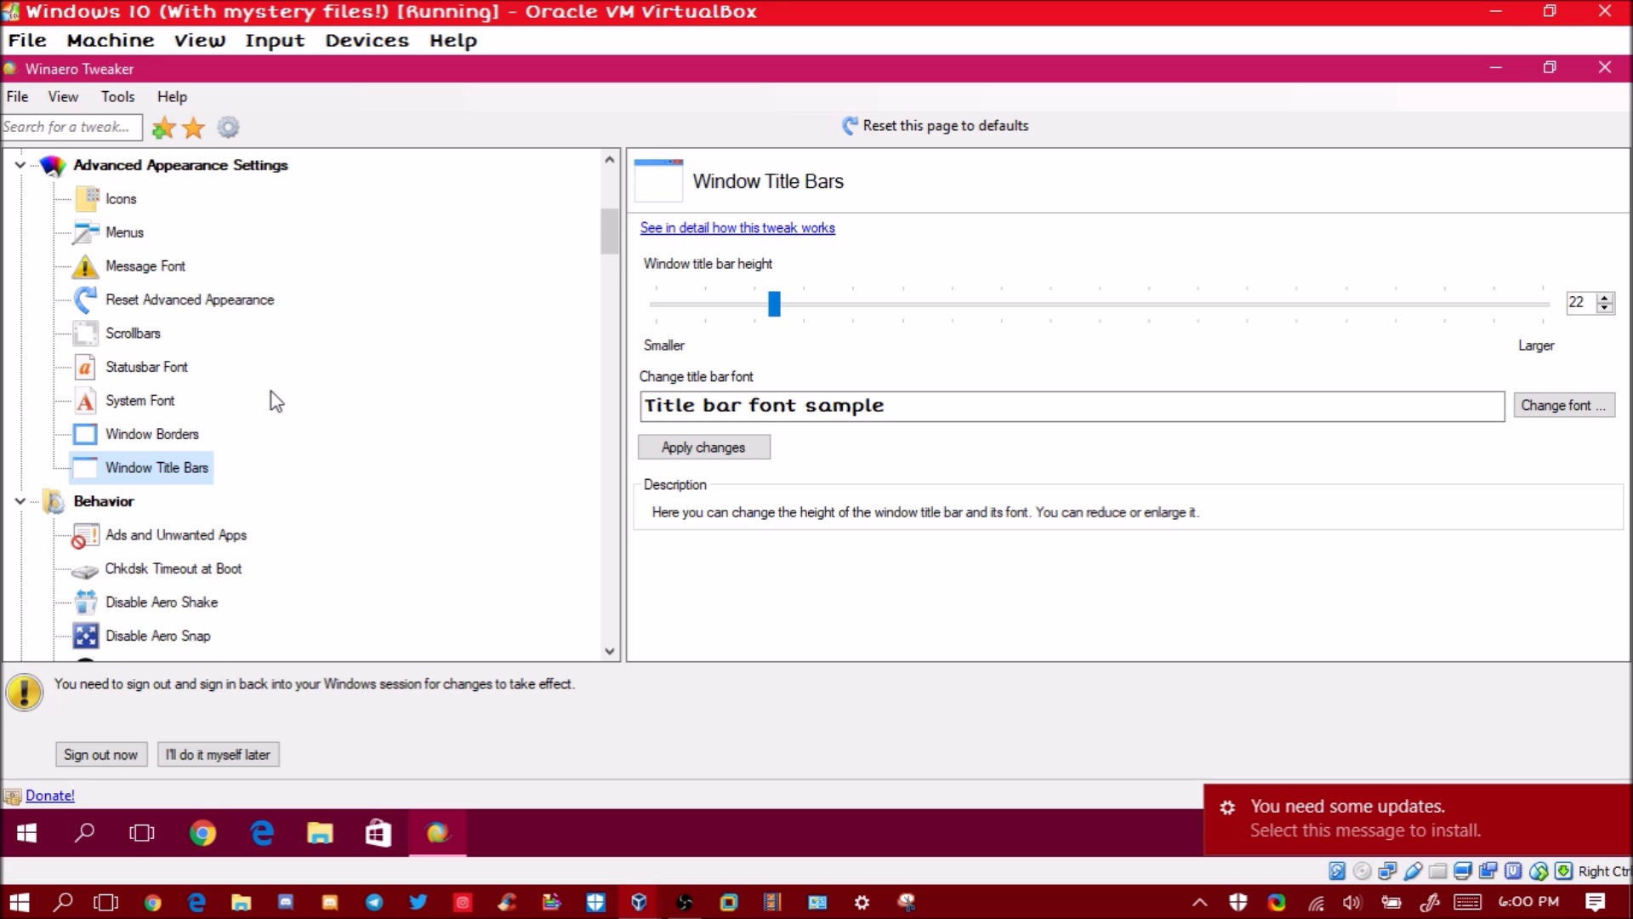
Turn on Disable Telemetry to stop telemetry and data collection
{"action": "scroll", "coordinate": [277, 401], "scroll_direction": "down", "scroll_amount": 4}
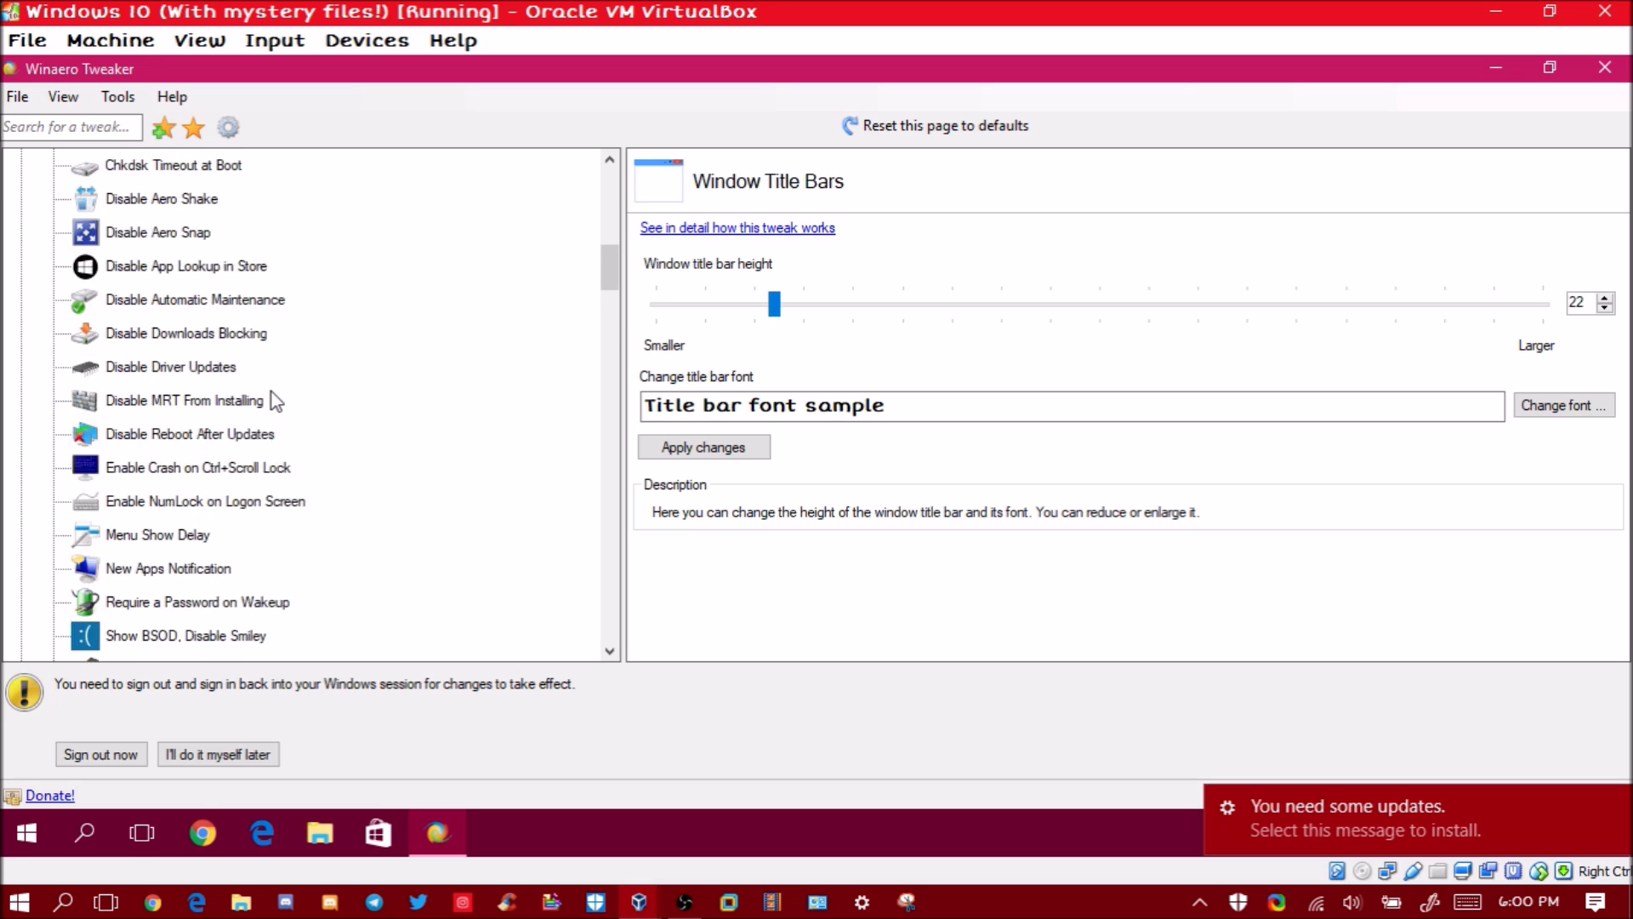
{"action": "scroll", "coordinate": [277, 401], "scroll_direction": "down", "scroll_amount": 18}
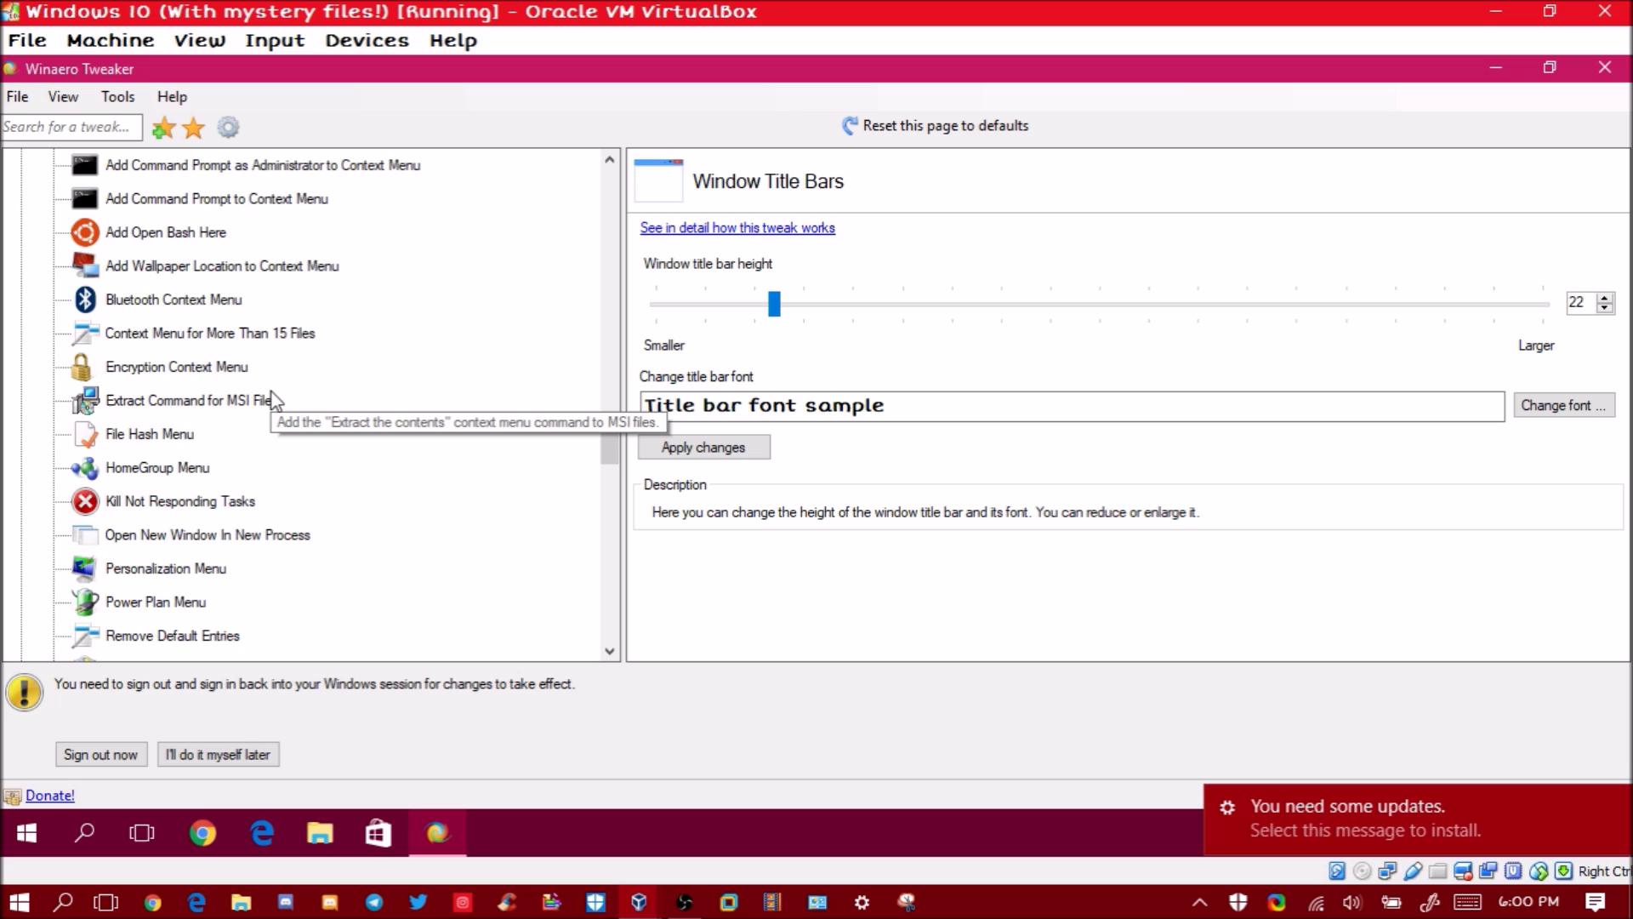
{"action": "scroll", "coordinate": [272, 398], "scroll_direction": "down", "scroll_amount": 12}
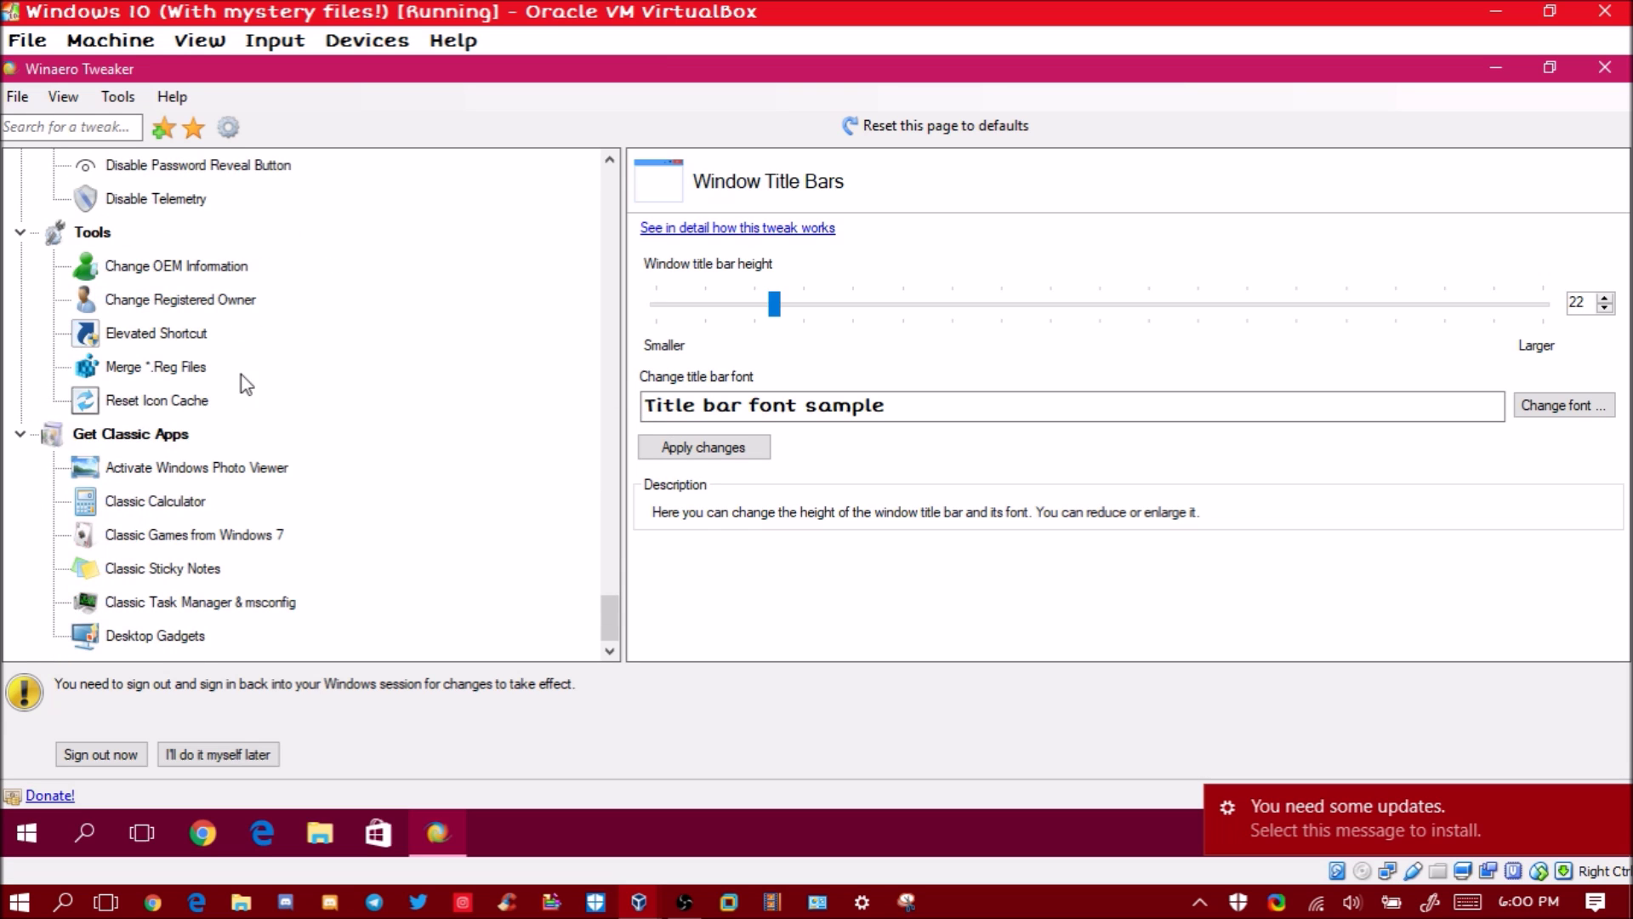
{"action": "scroll", "coordinate": [246, 385], "scroll_direction": "up", "scroll_amount": 1}
{"action": "left_click", "coordinate": [212, 301]}
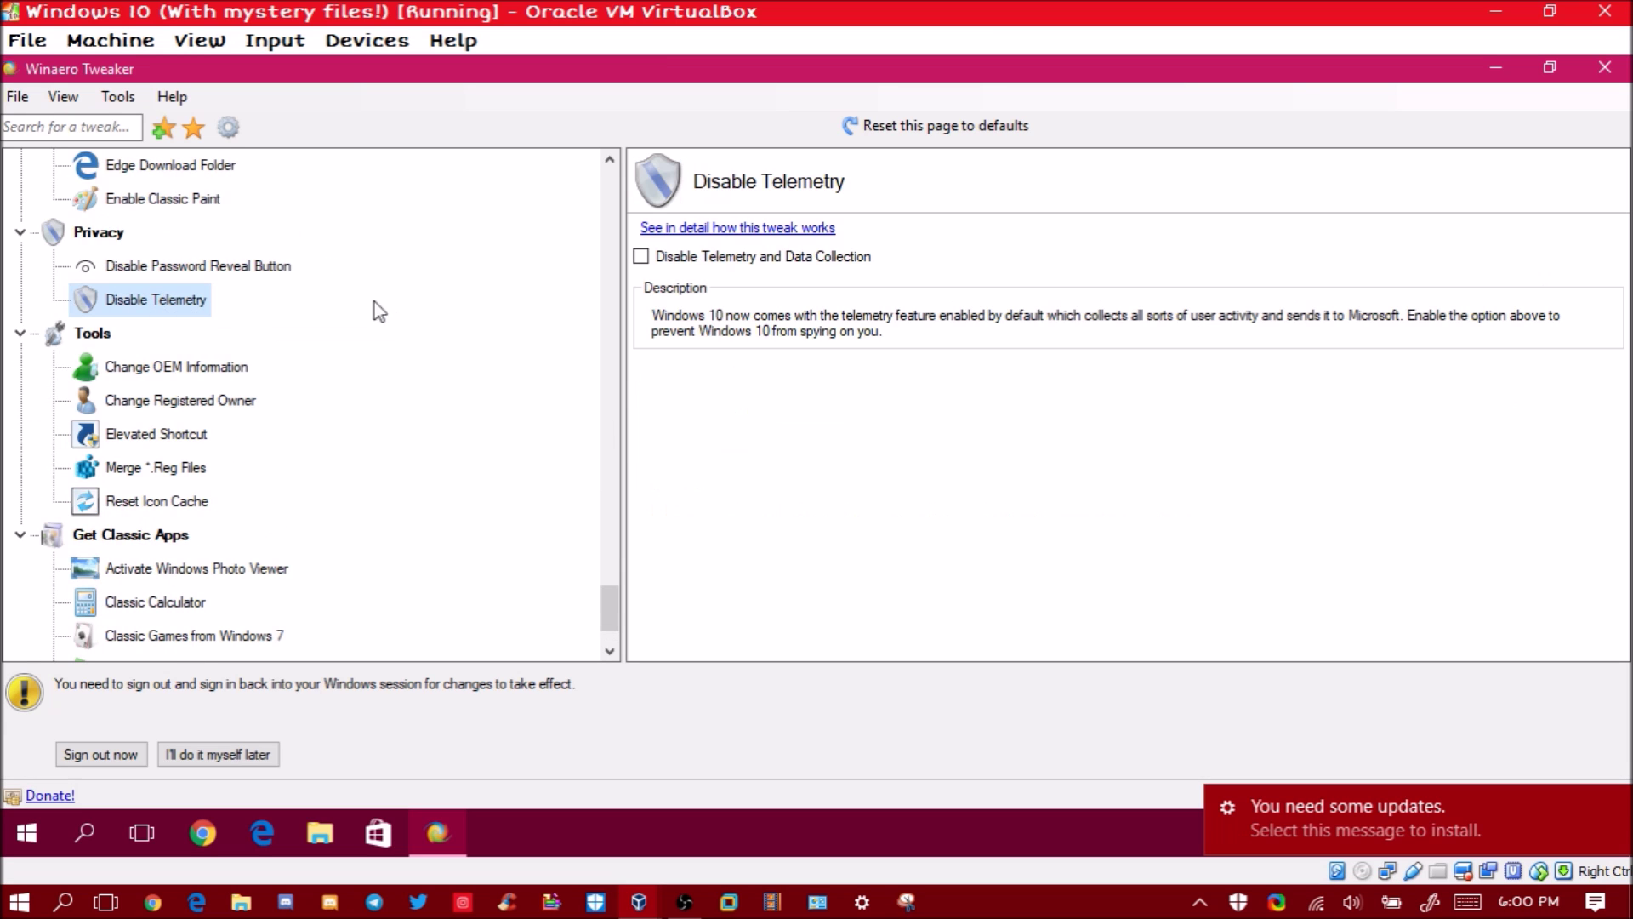
{"action": "left_click", "coordinate": [820, 255]}
Check that Cortana is disabled, then enable Show Windows version on Desktop
{"action": "scroll", "coordinate": [323, 374], "scroll_direction": "up", "scroll_amount": 2}
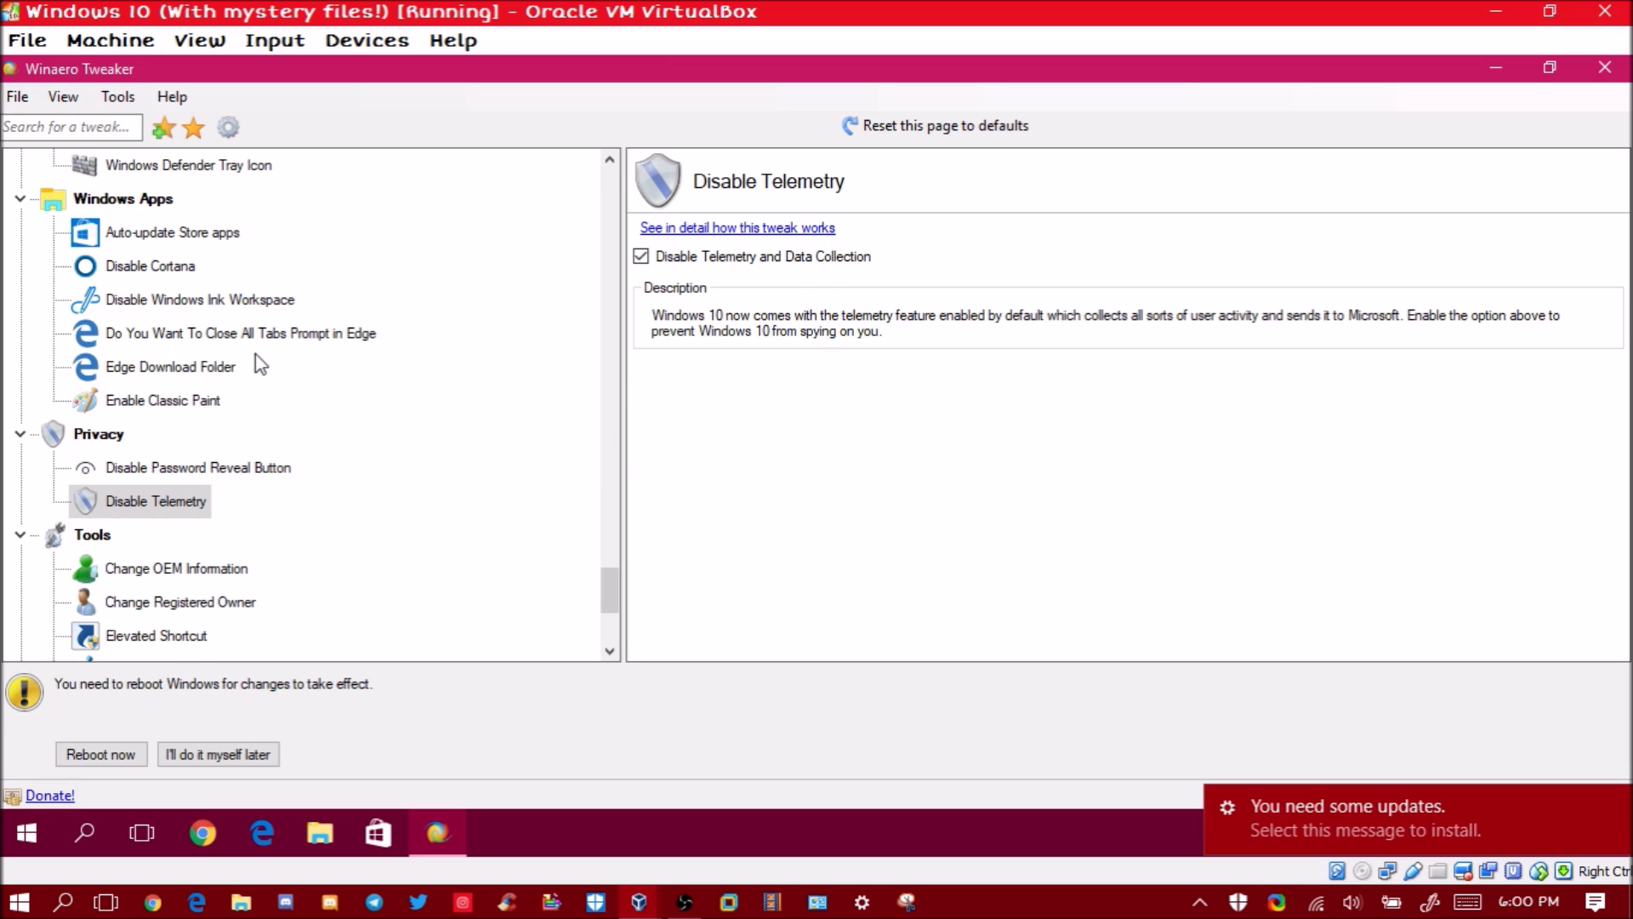
{"action": "left_click", "coordinate": [170, 267]}
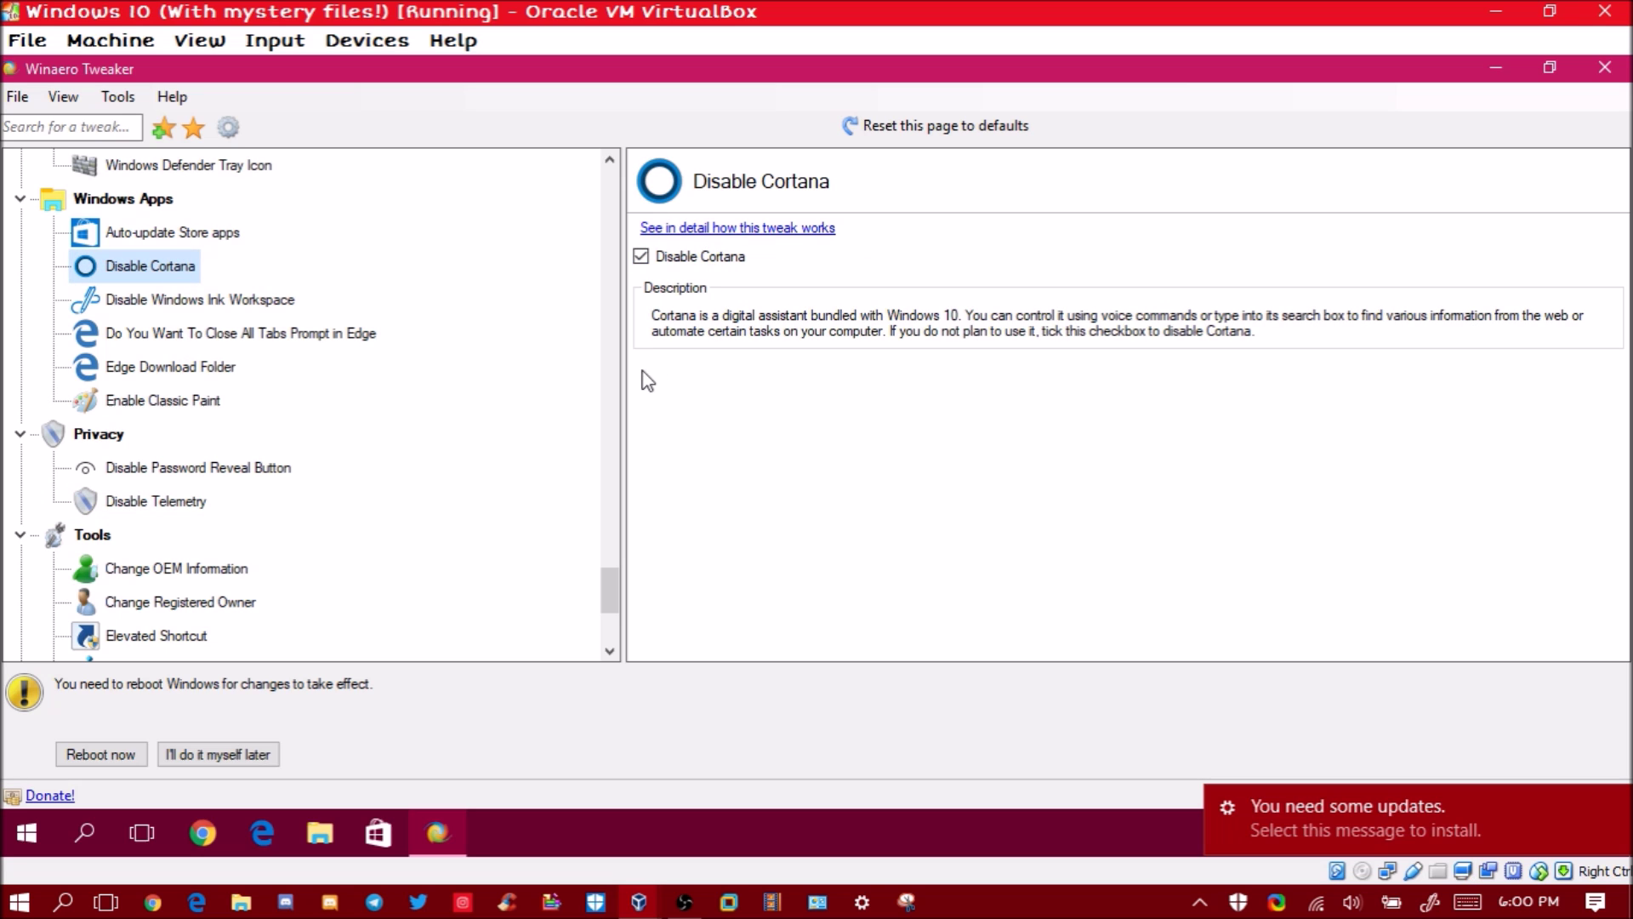
{"action": "scroll", "coordinate": [444, 393], "scroll_direction": "down", "scroll_amount": 3}
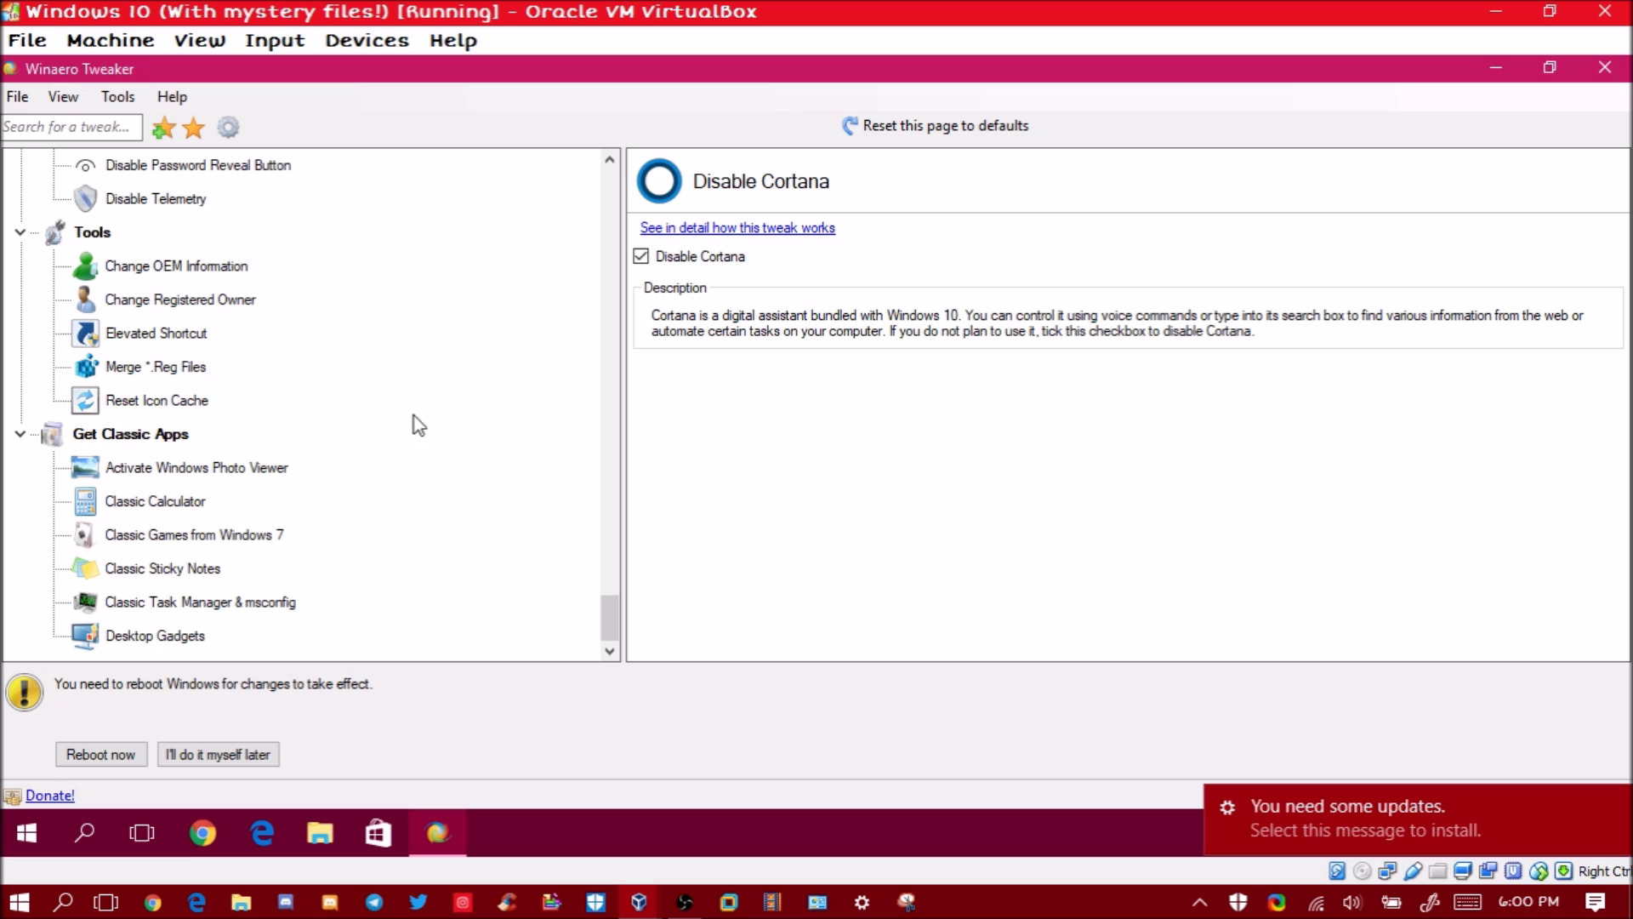
{"action": "scroll", "coordinate": [442, 356], "scroll_direction": "up", "scroll_amount": 8}
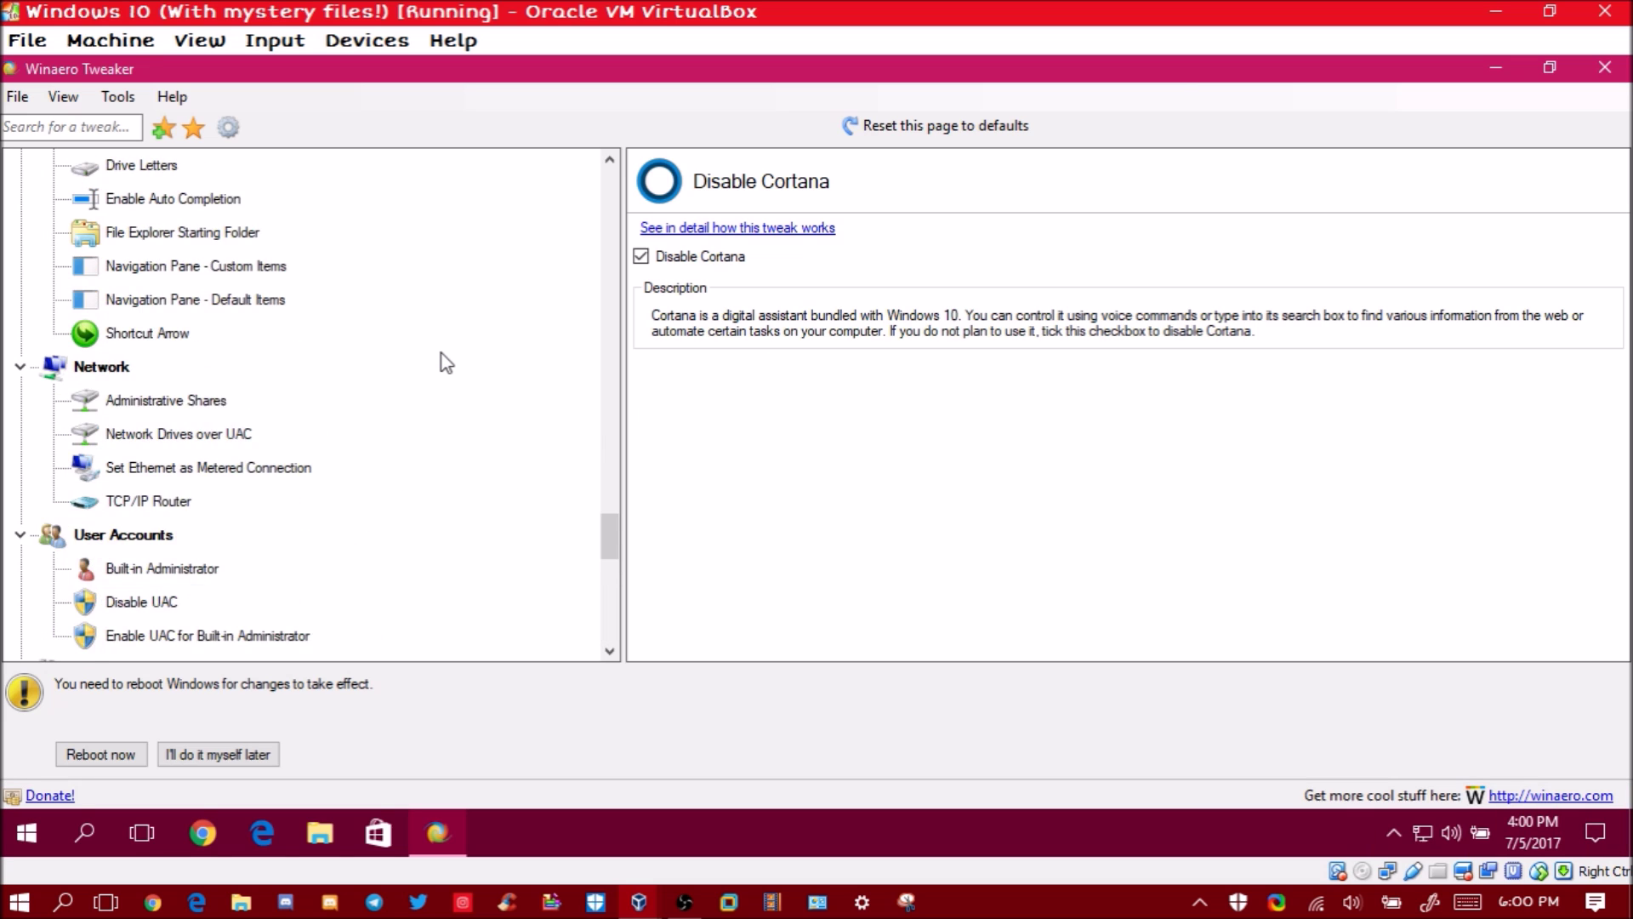
{"action": "scroll", "coordinate": [441, 360], "scroll_direction": "up", "scroll_amount": 15}
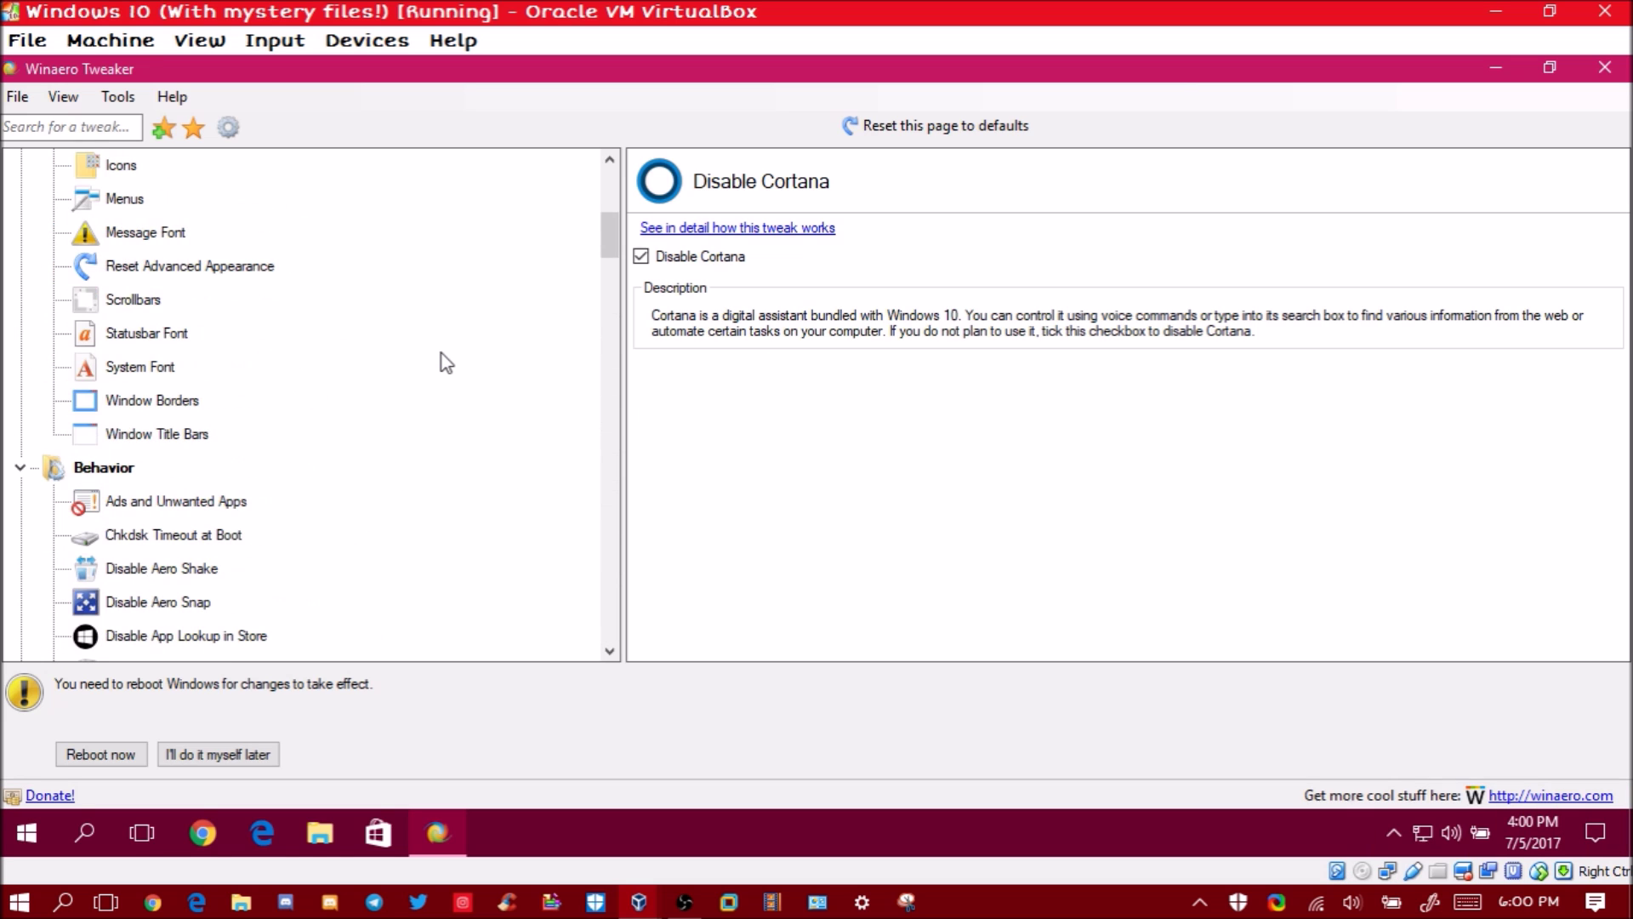
{"action": "scroll", "coordinate": [441, 355], "scroll_direction": "up", "scroll_amount": 5}
{"action": "scroll", "coordinate": [441, 355], "scroll_direction": "down", "scroll_amount": 14}
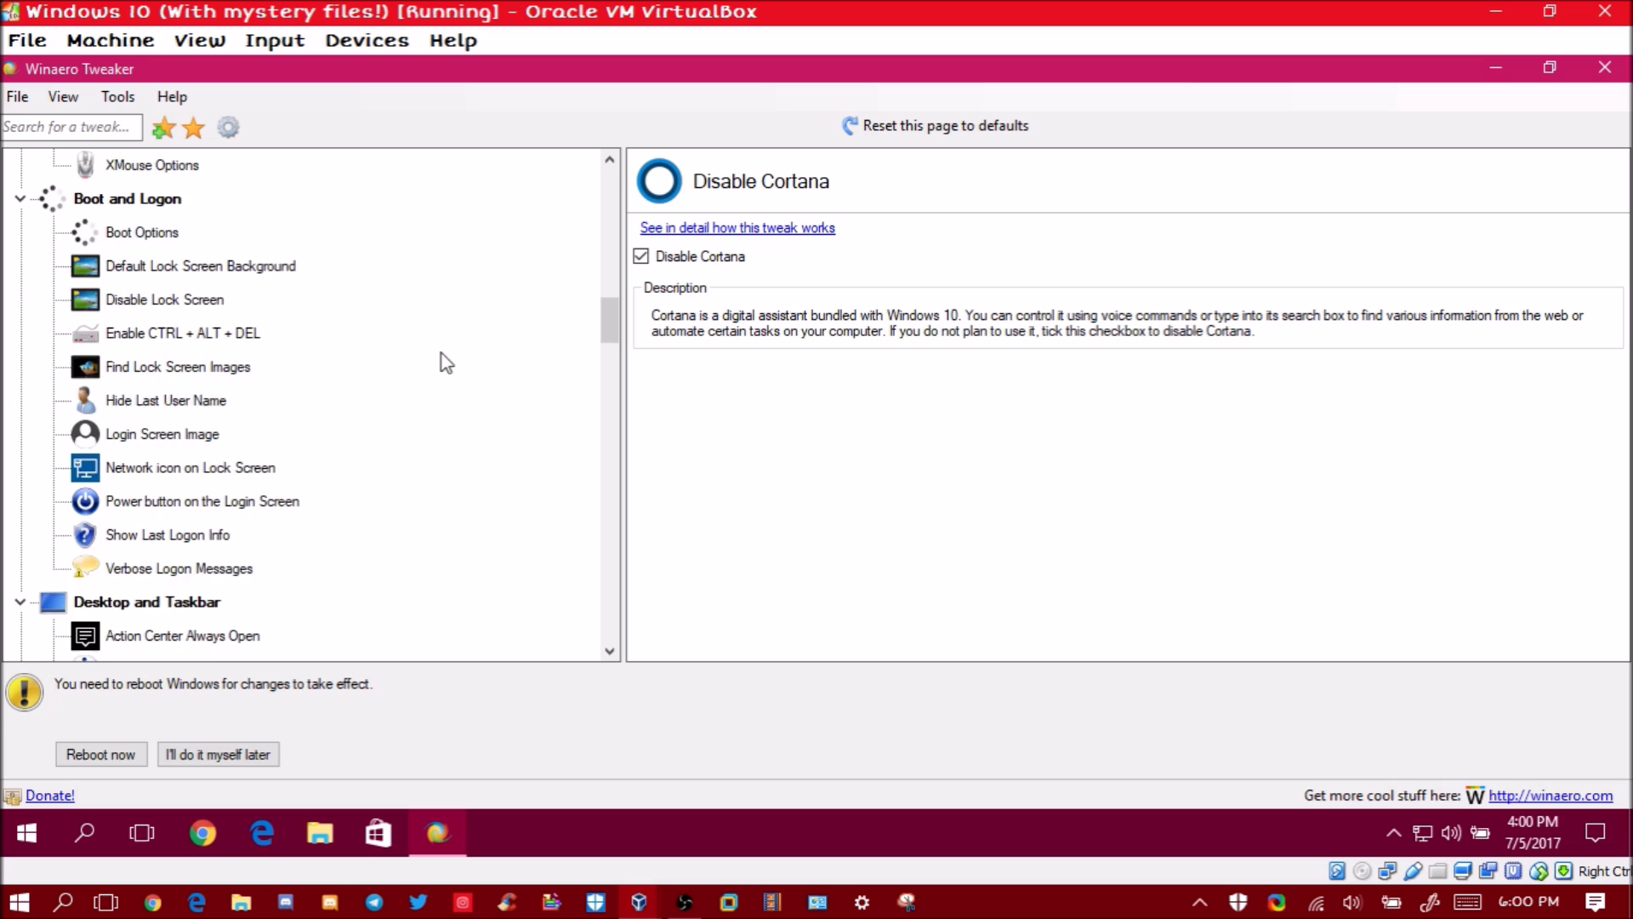
{"action": "scroll", "coordinate": [442, 354], "scroll_direction": "up", "scroll_amount": 3}
{"action": "scroll", "coordinate": [441, 354], "scroll_direction": "down", "scroll_amount": 5}
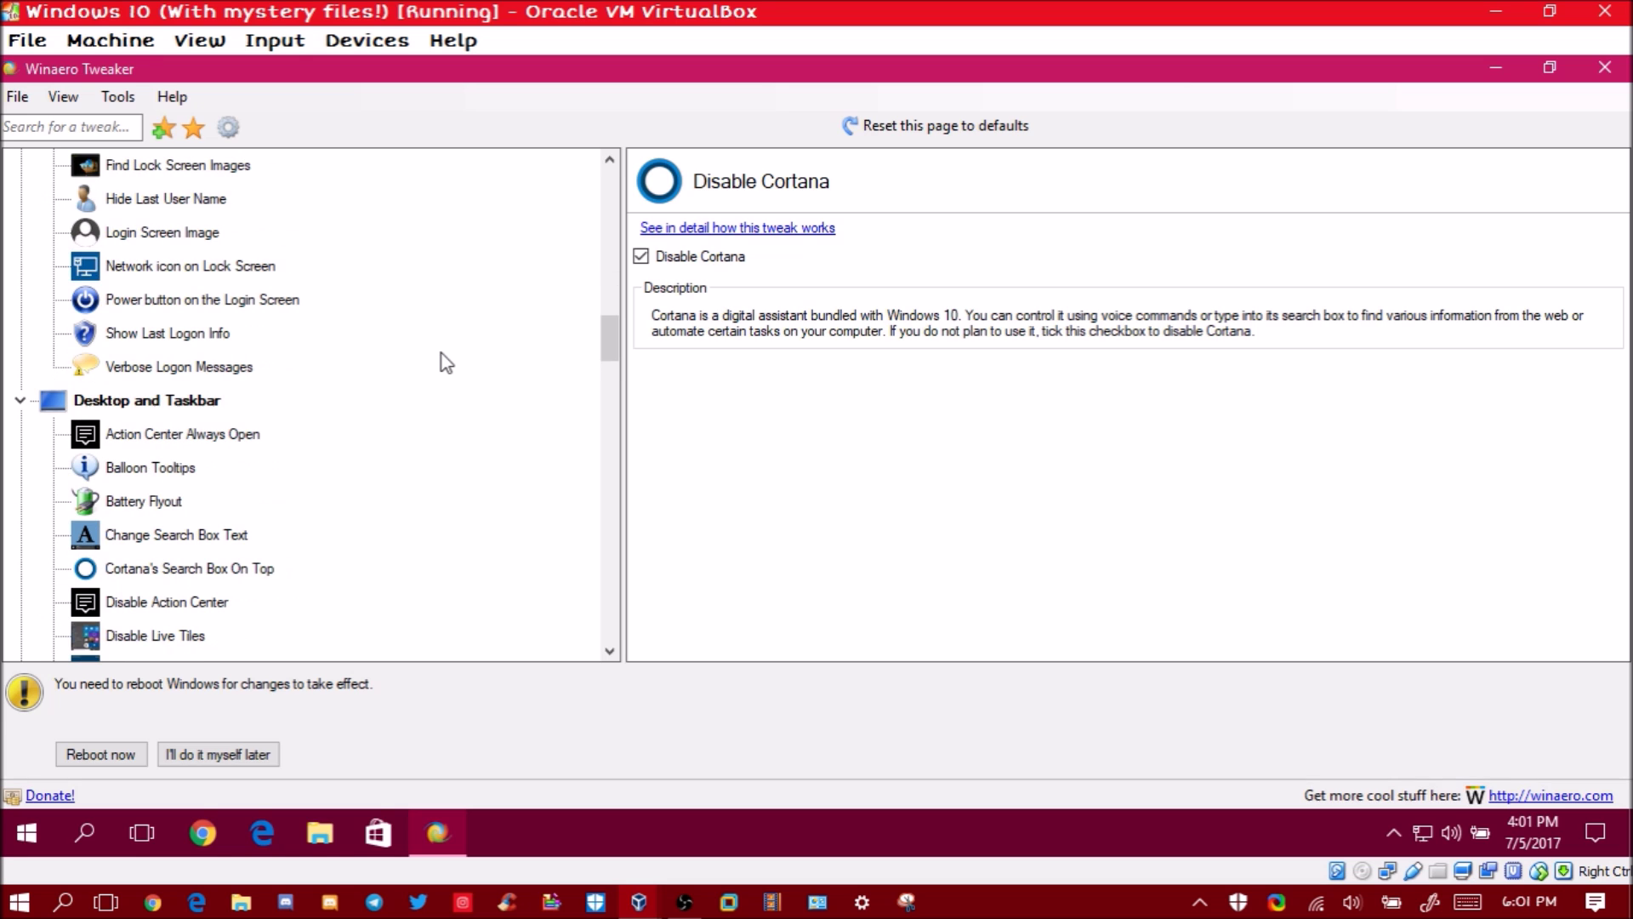
{"action": "scroll", "coordinate": [371, 350], "scroll_direction": "down", "scroll_amount": 1}
{"action": "scroll", "coordinate": [370, 351], "scroll_direction": "down", "scroll_amount": 5}
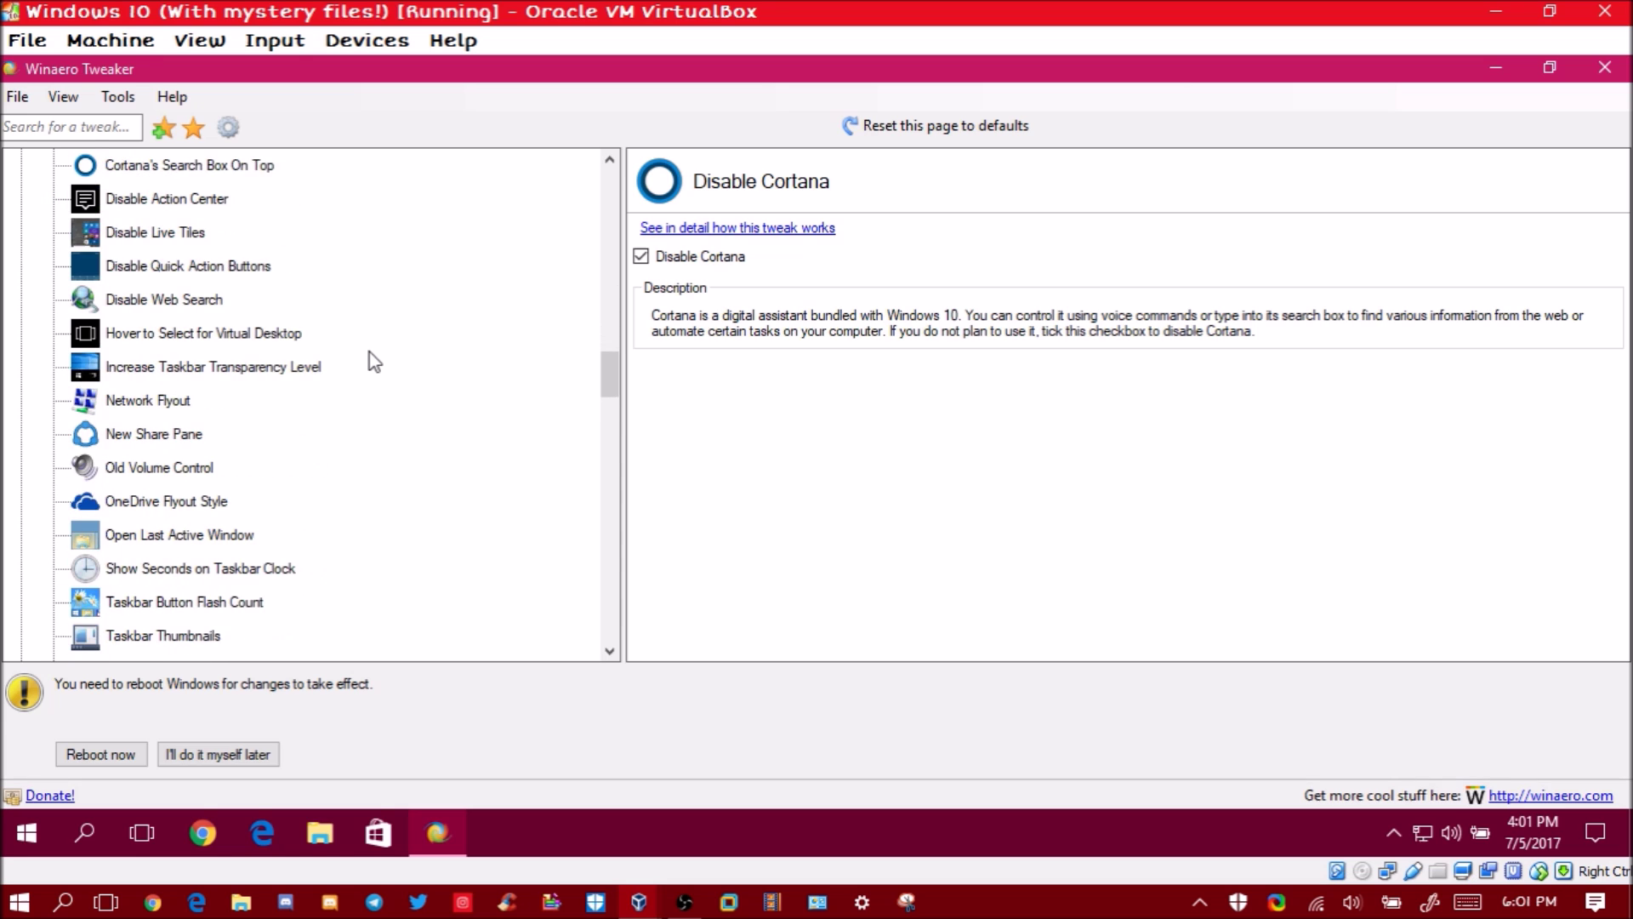
{"action": "left_click", "coordinate": [167, 571]}
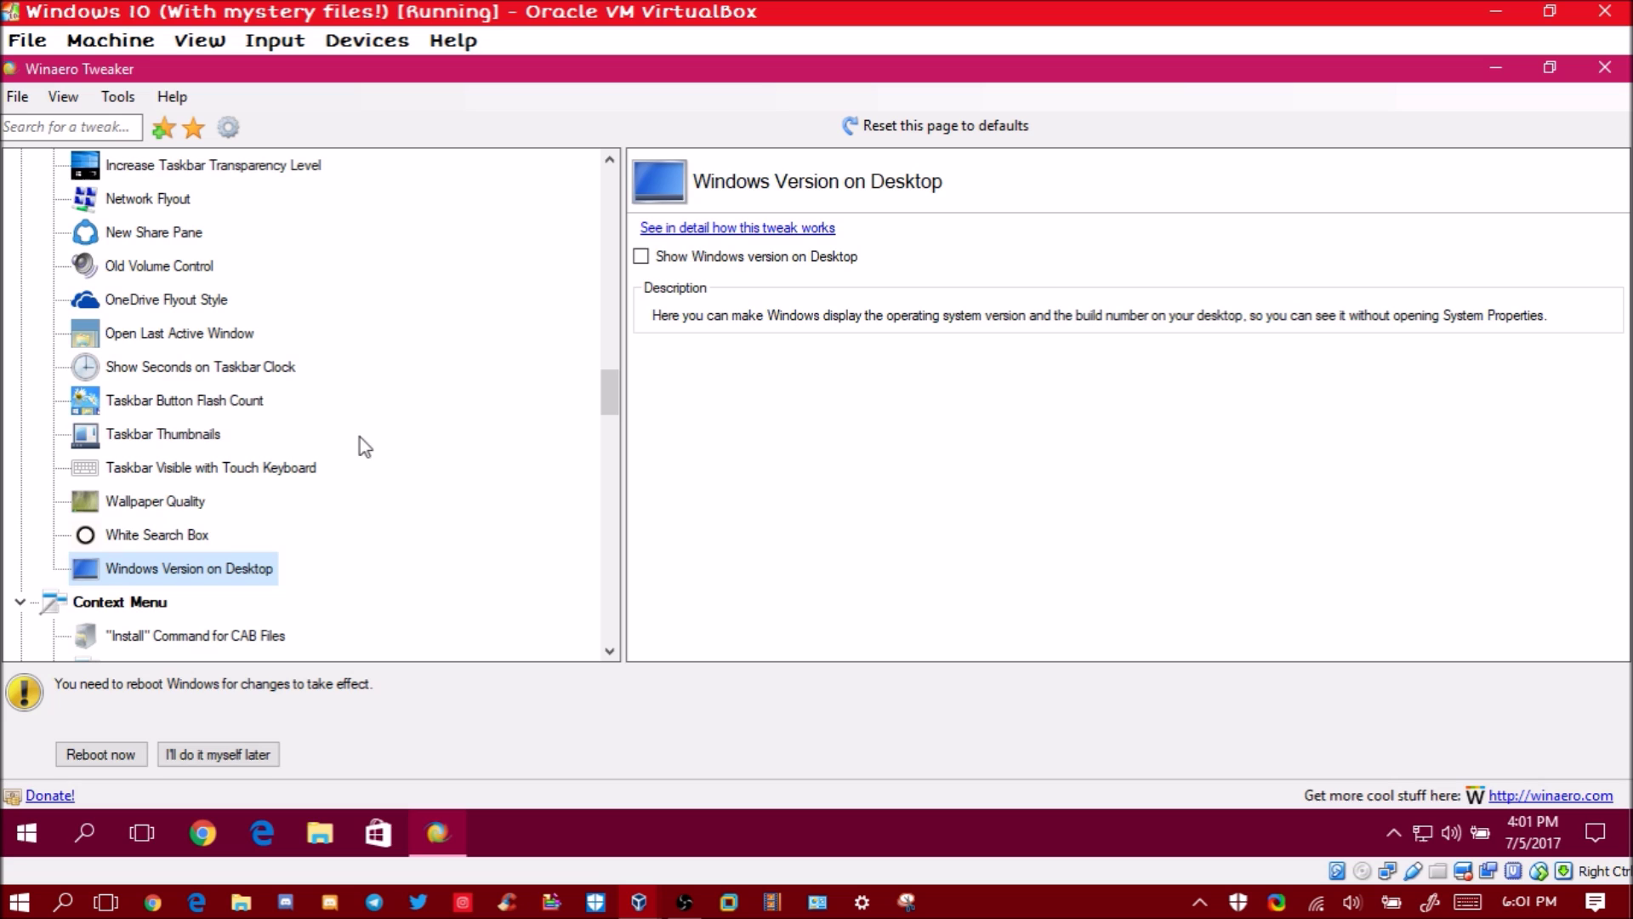
{"action": "left_click", "coordinate": [664, 262]}
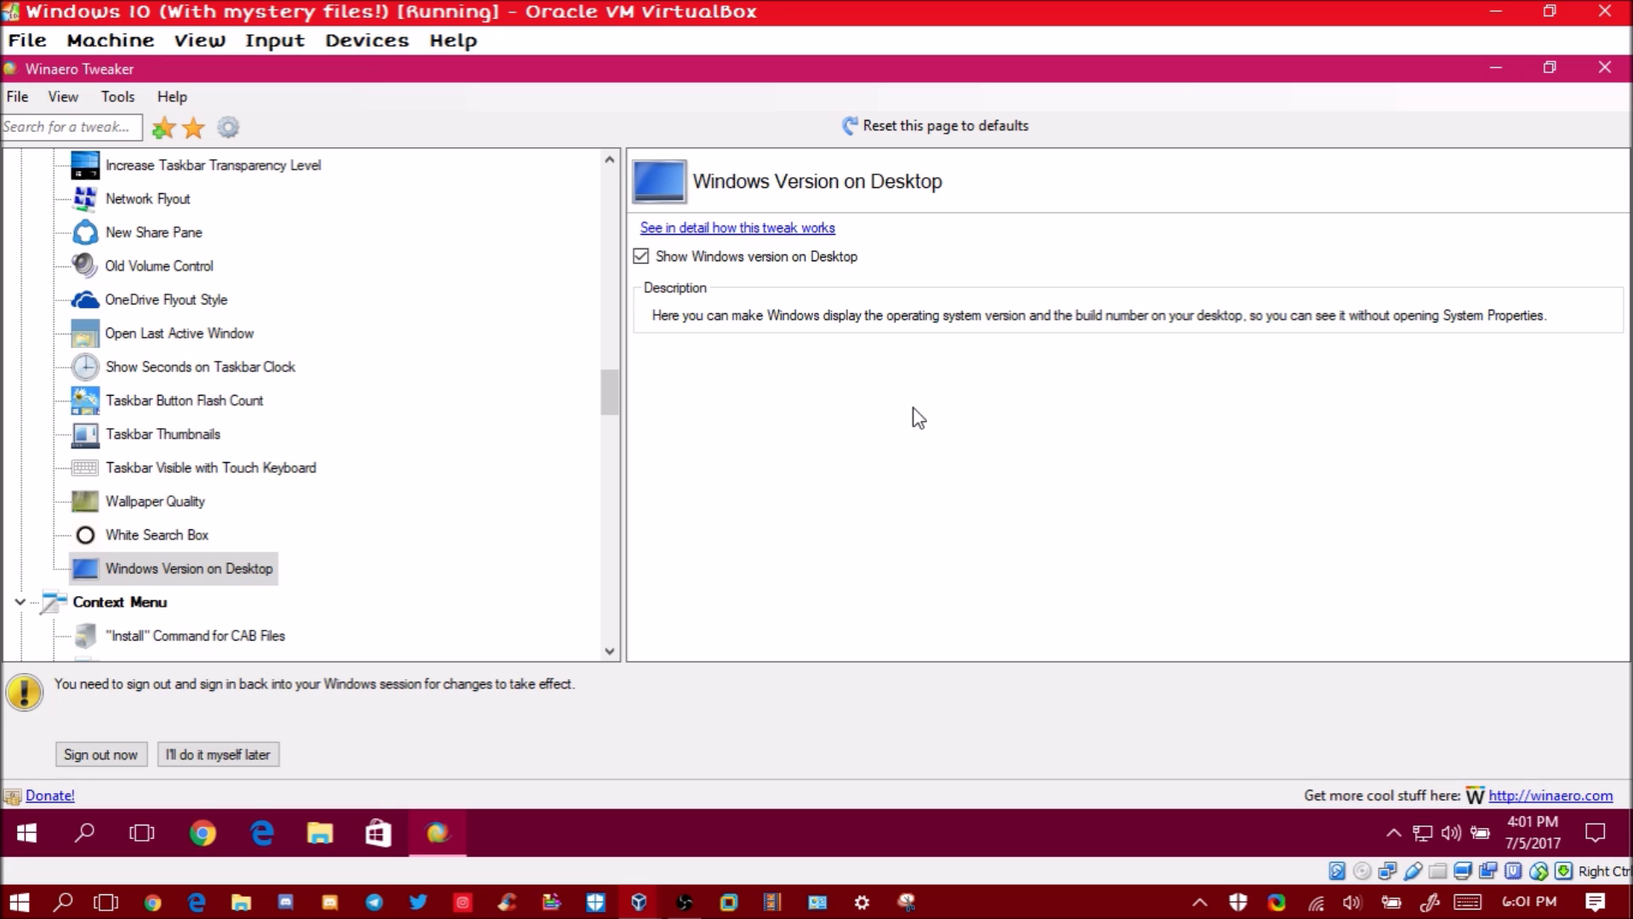
Restart Windows from the Start menu's power options
{"action": "left_click", "coordinate": [34, 824]}
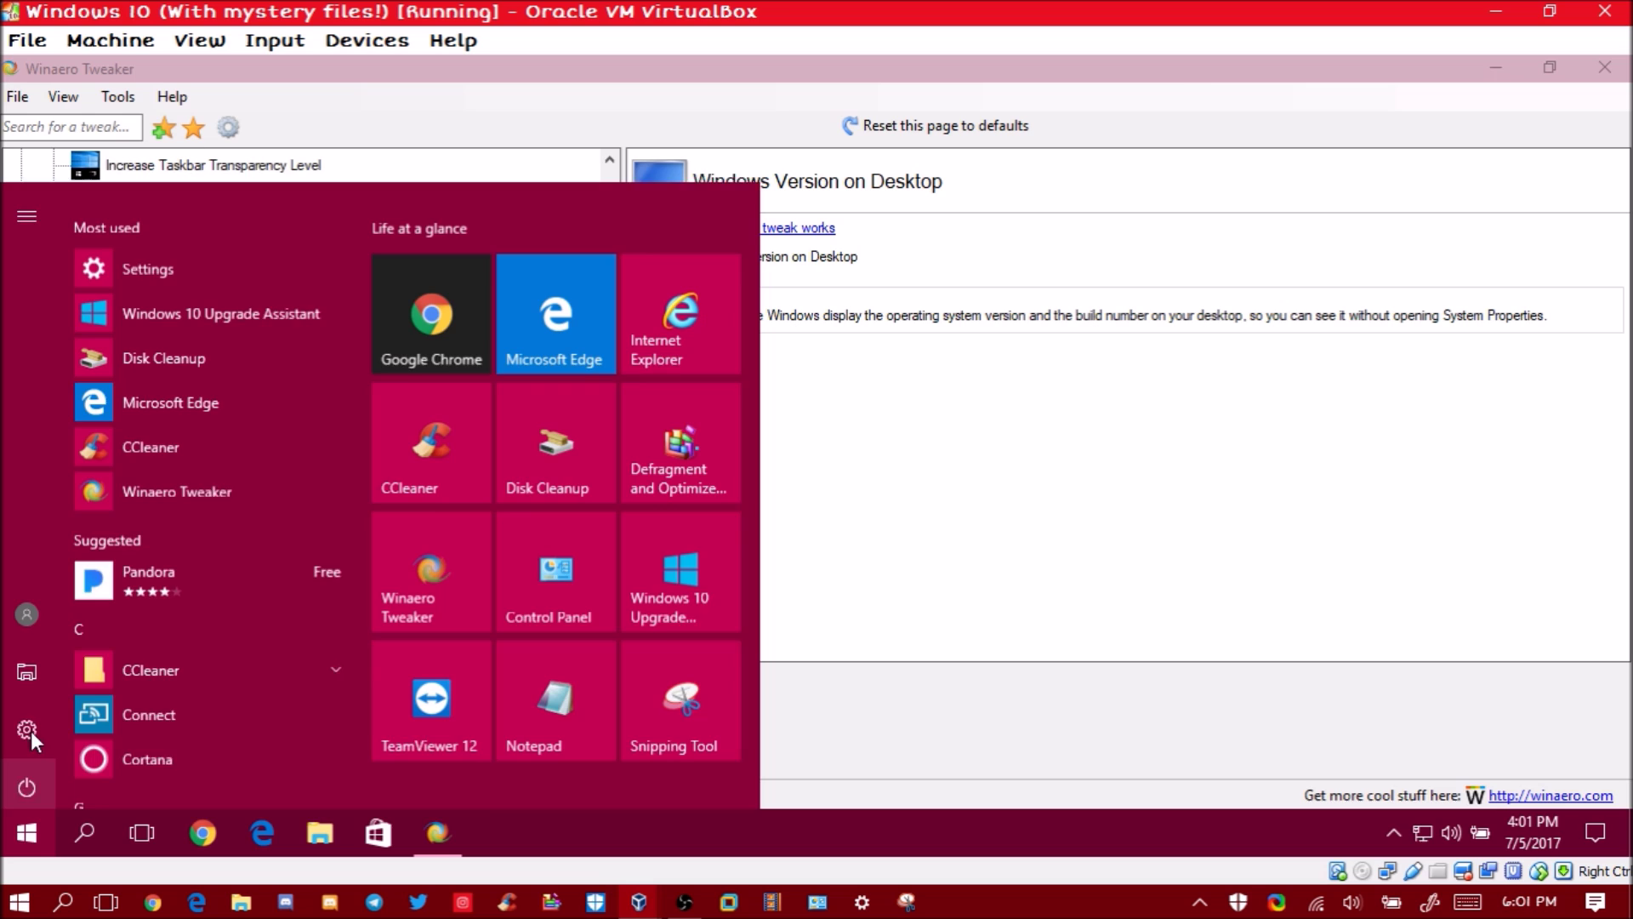
{"action": "left_click", "coordinate": [19, 777]}
{"action": "left_click", "coordinate": [59, 716]}
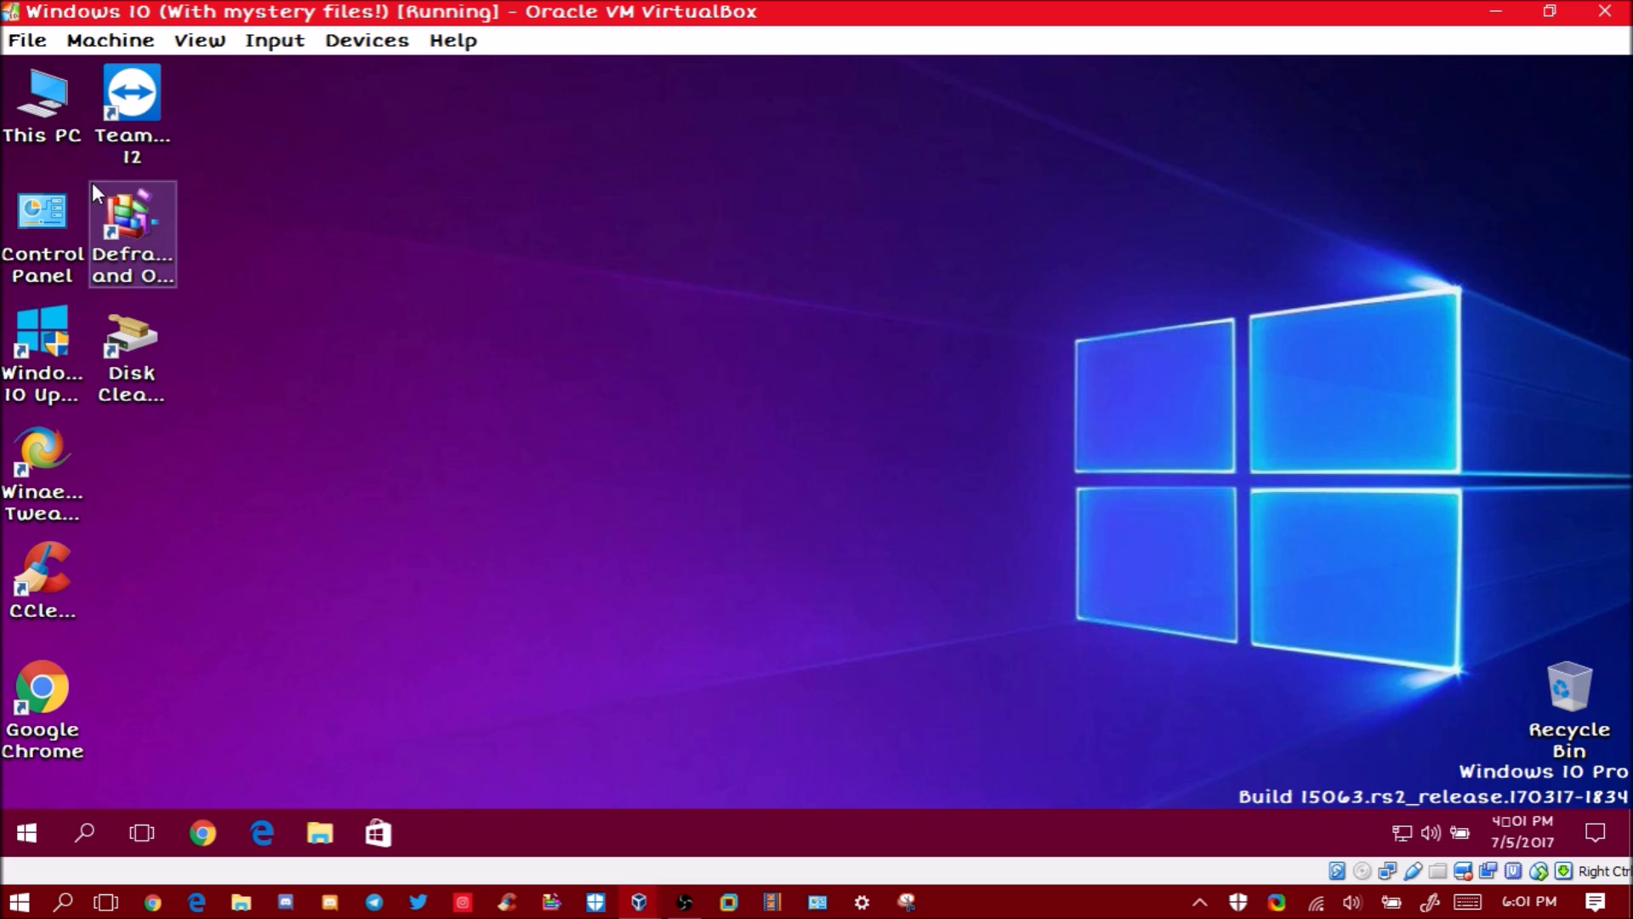
{"action": "left_click", "coordinate": [28, 823]}
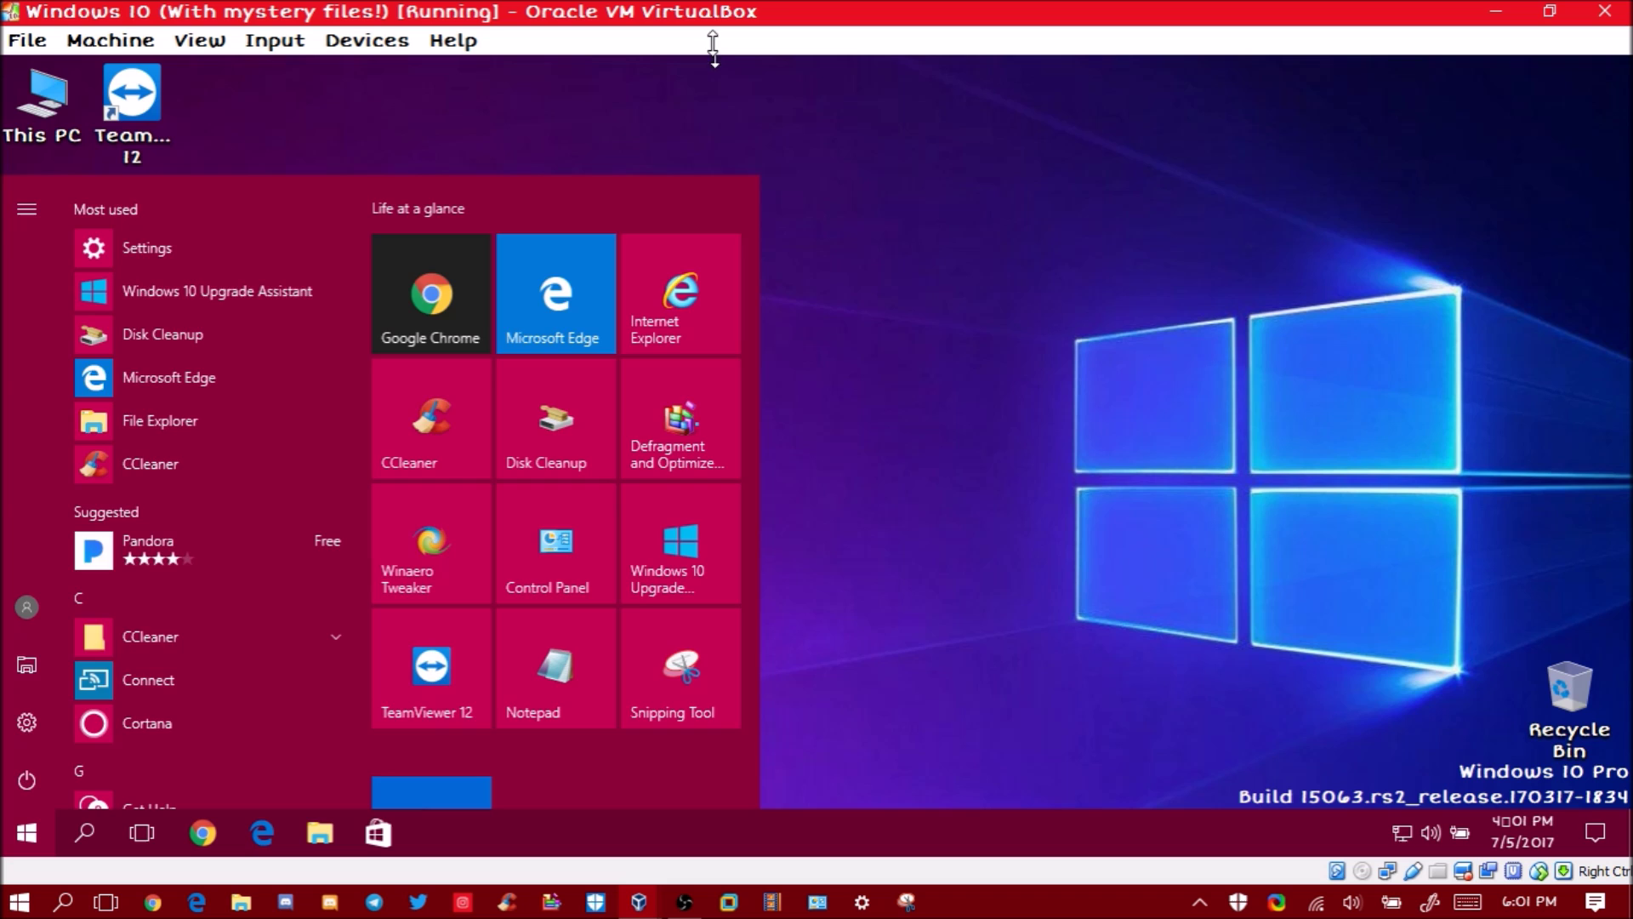
{"action": "left_click", "coordinate": [789, 144]}
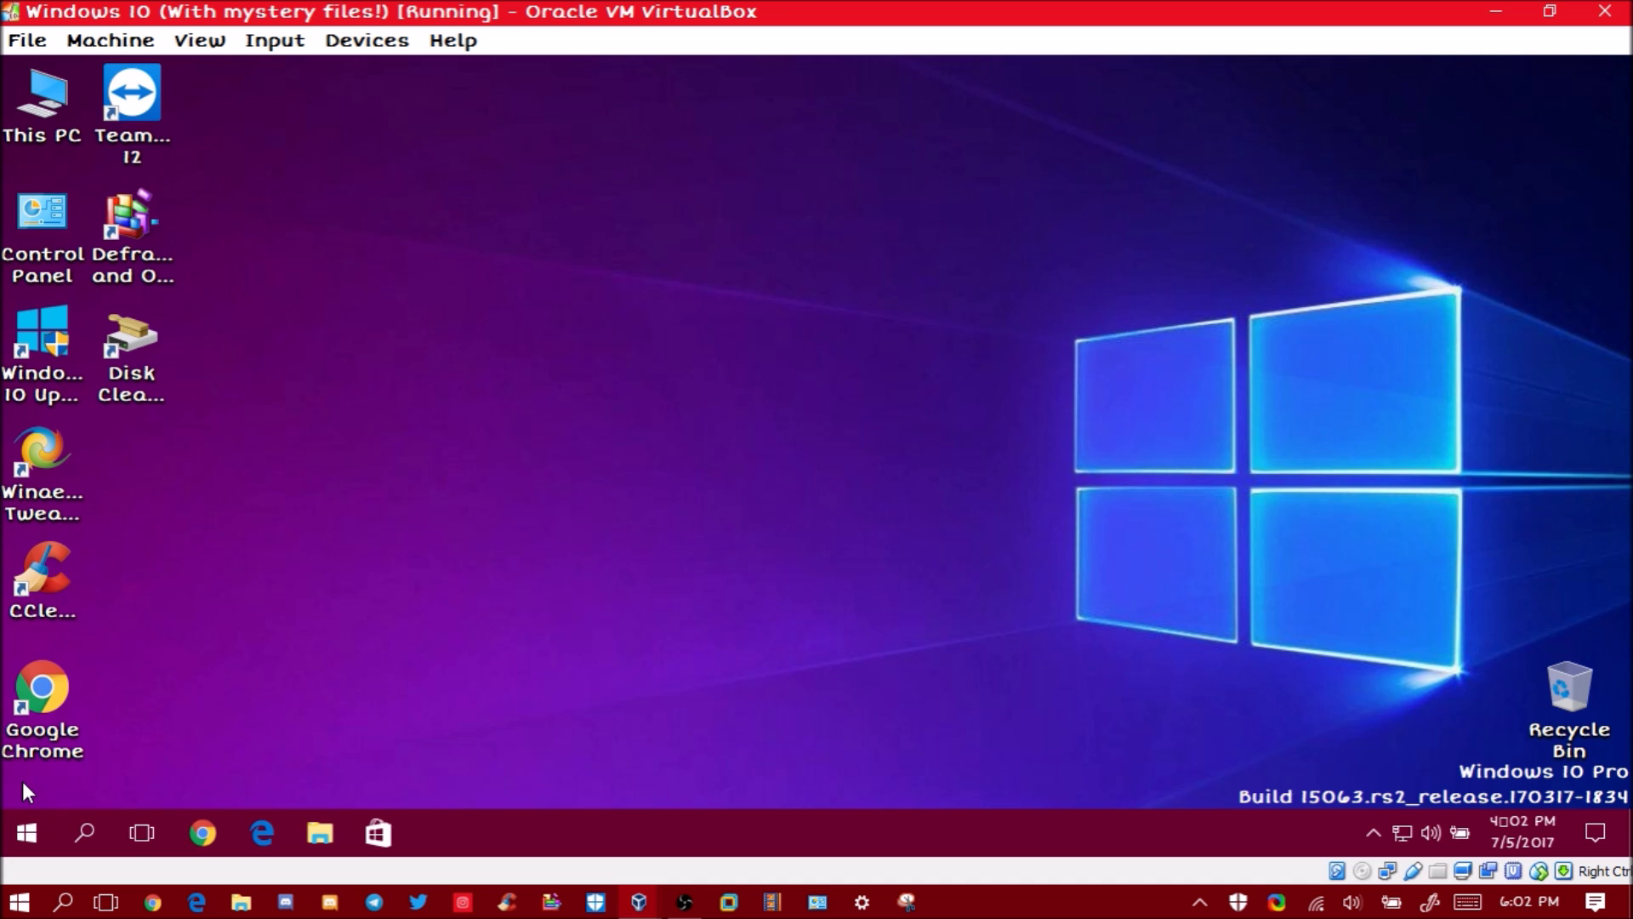
{"action": "left_click", "coordinate": [27, 832]}
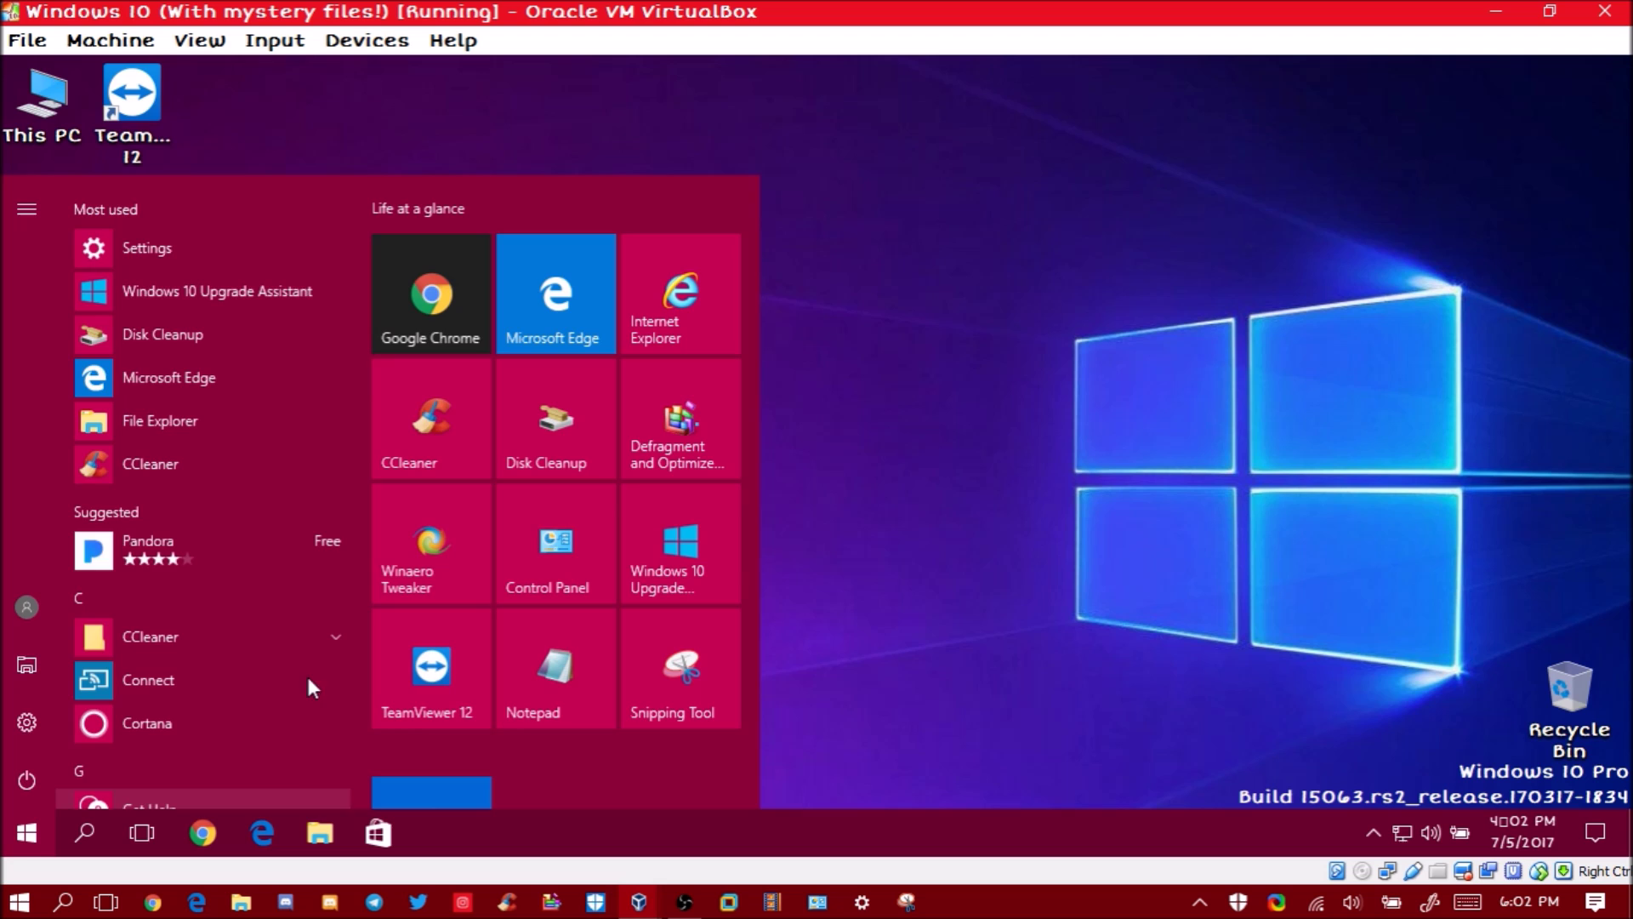
{"action": "left_click", "coordinate": [964, 466]}
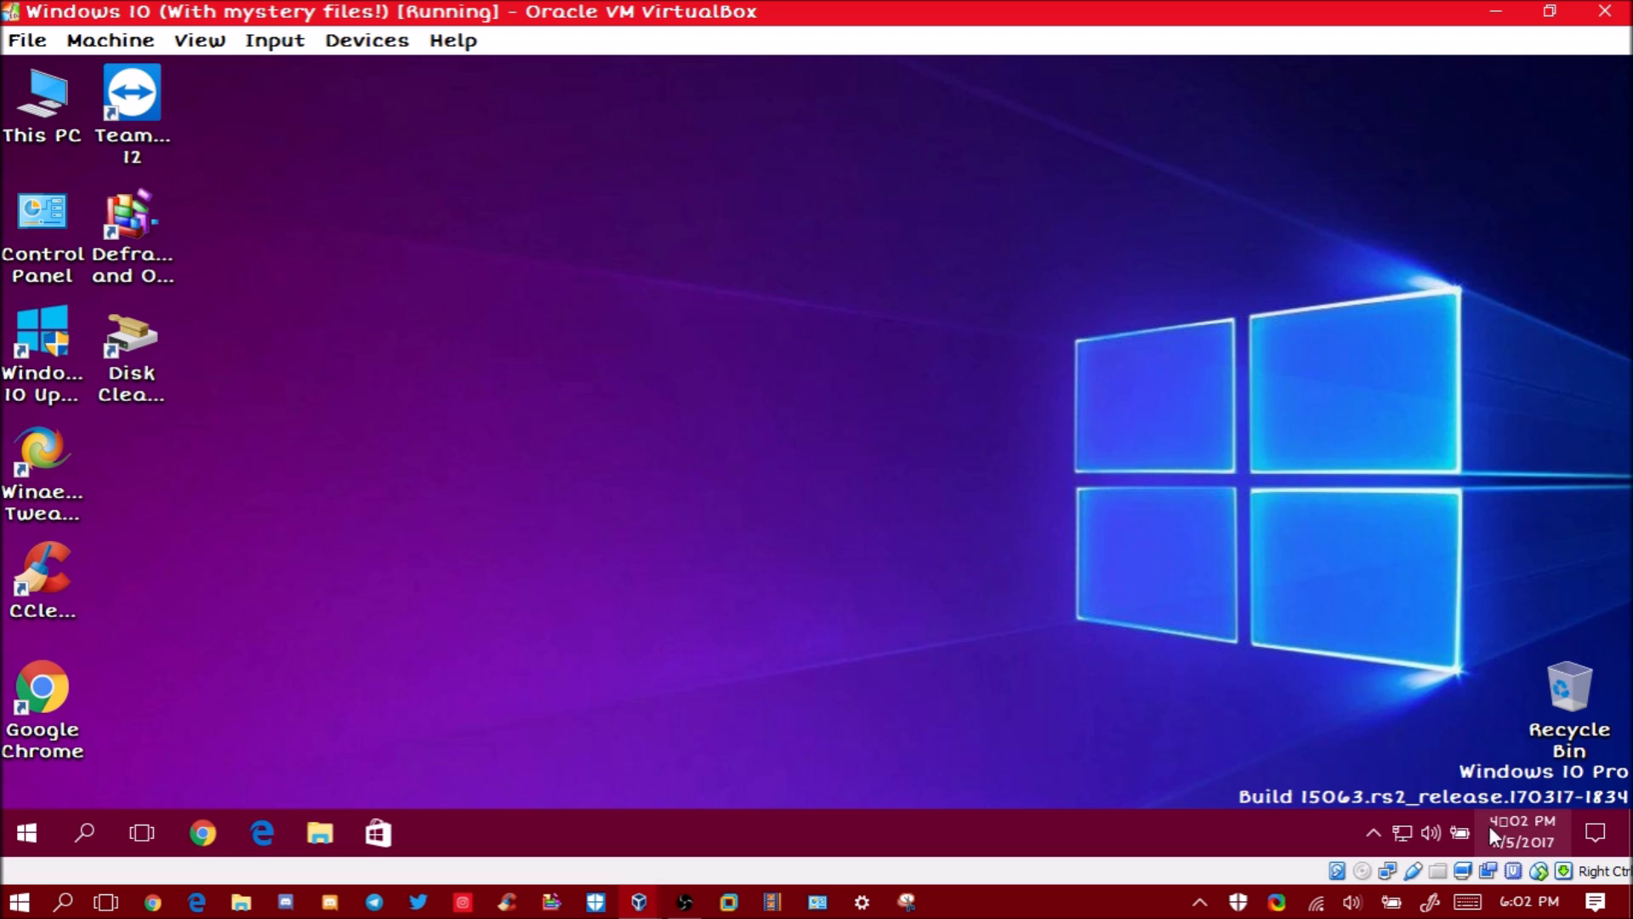
{"action": "mouse_move", "coordinate": [1509, 823]}
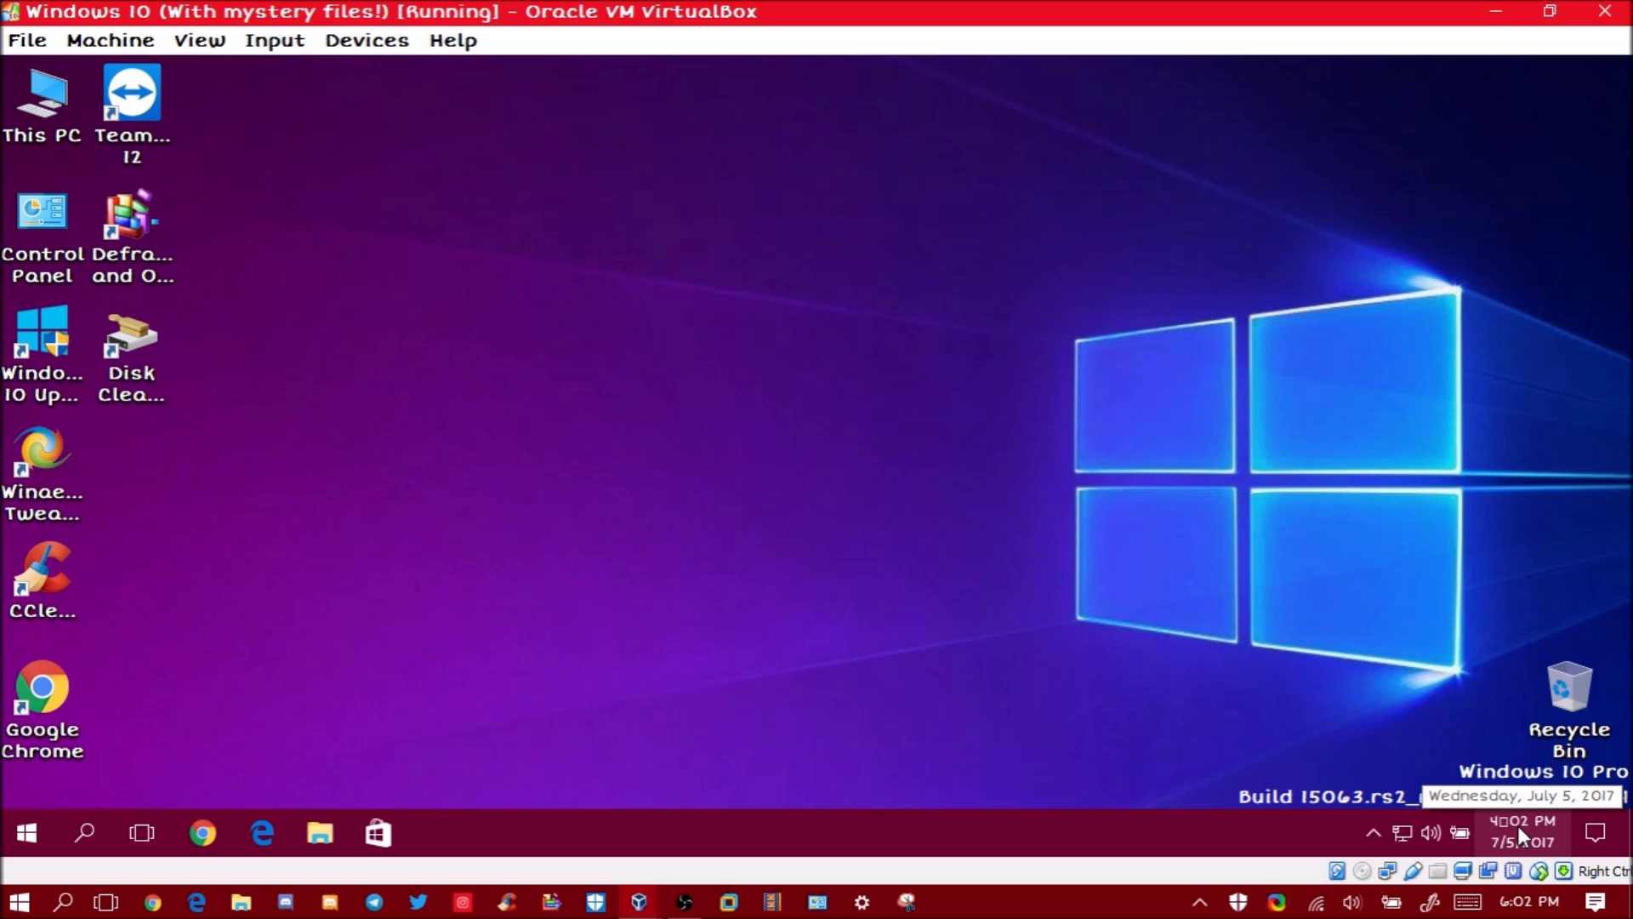